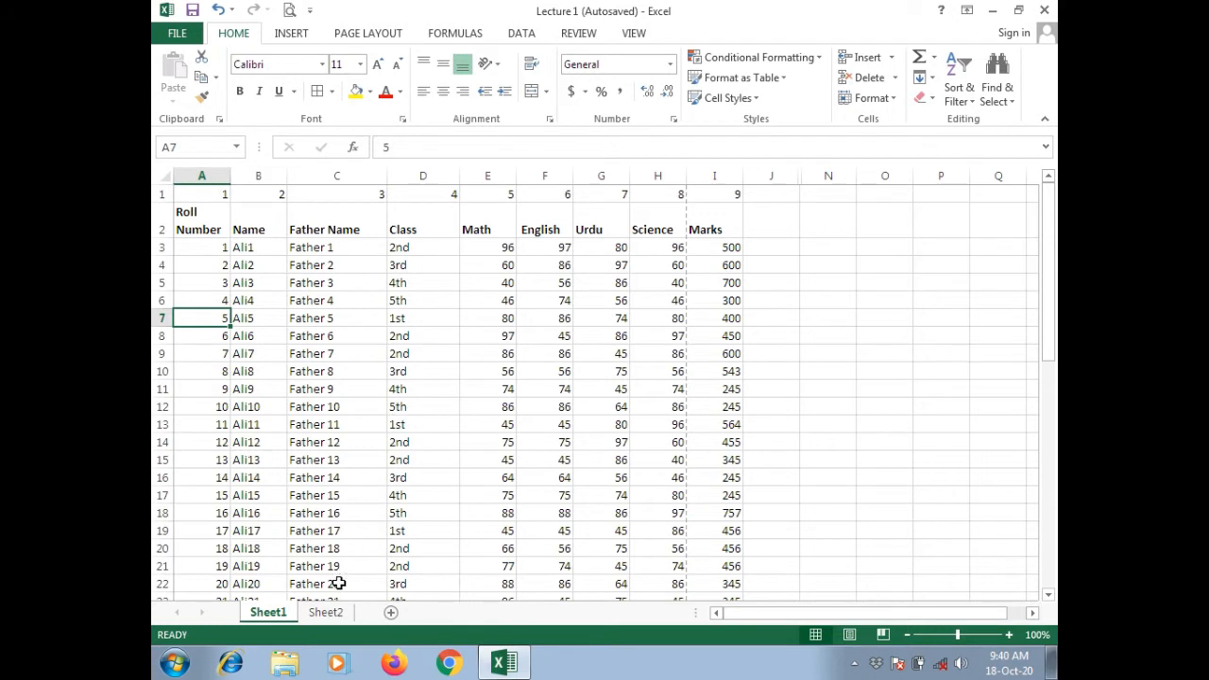
Look over Sheet2 briefly, return to Sheet1 and magnify its student marks list to 200%
{"action": "left_click", "coordinate": [326, 613]}
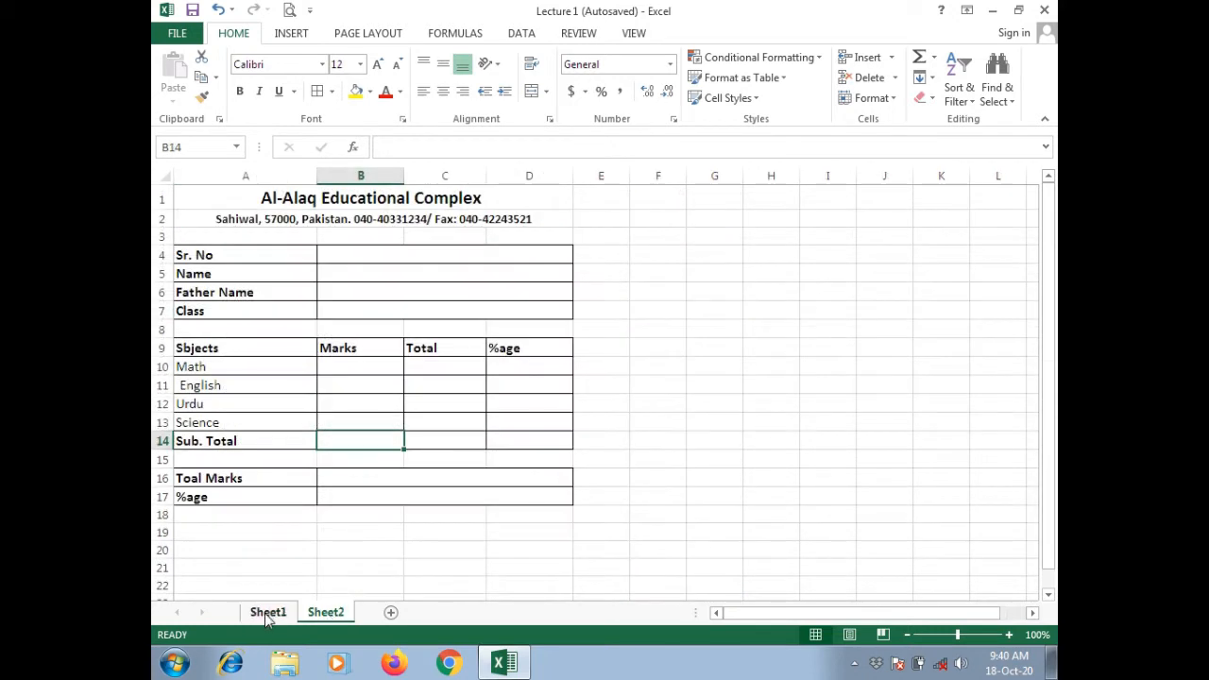
{"action": "left_click", "coordinate": [269, 613]}
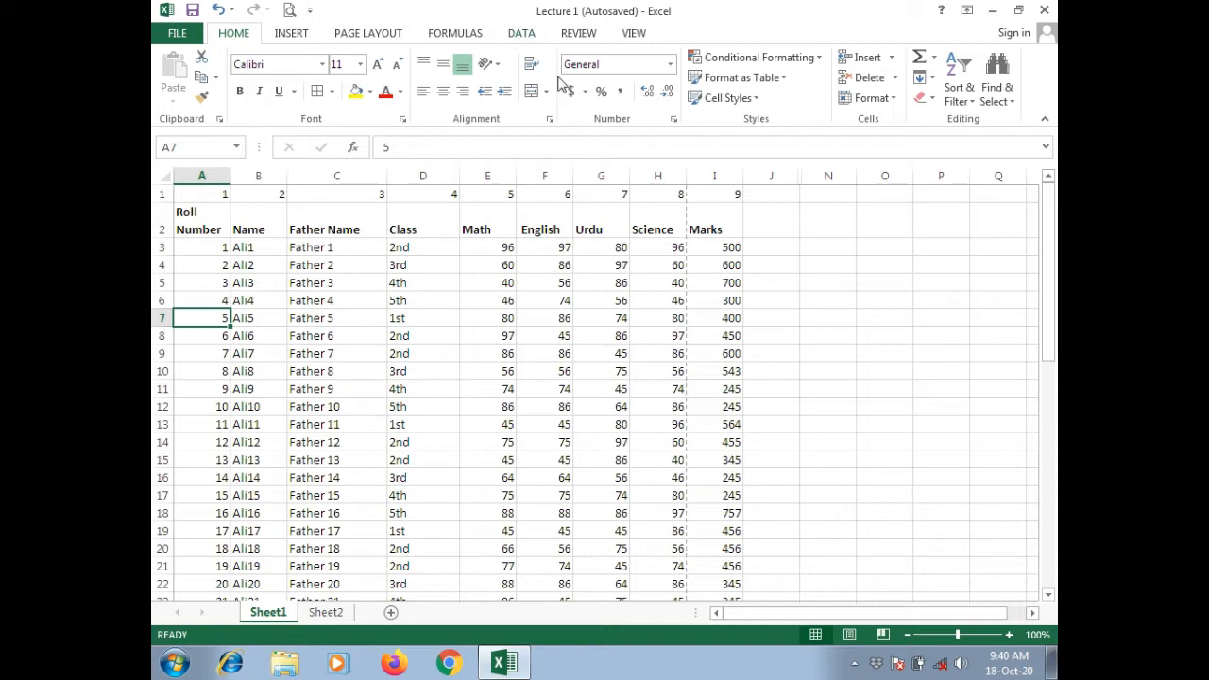
{"action": "left_click", "coordinate": [634, 36]}
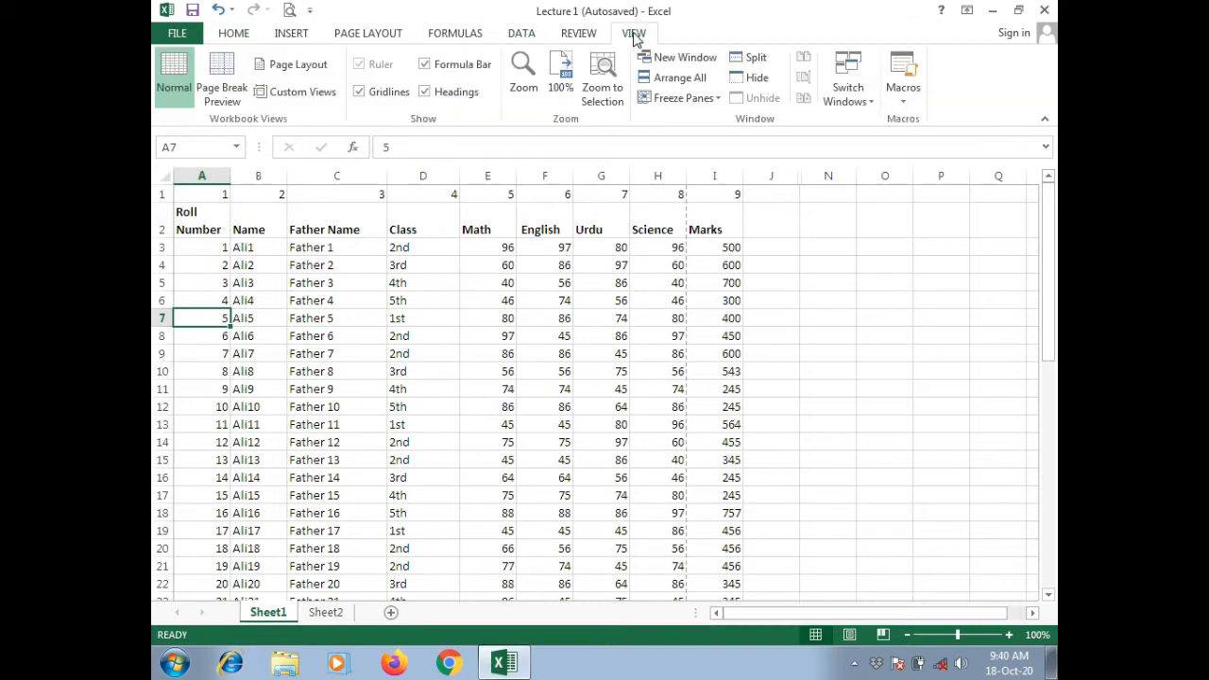
{"action": "left_click", "coordinate": [528, 81]}
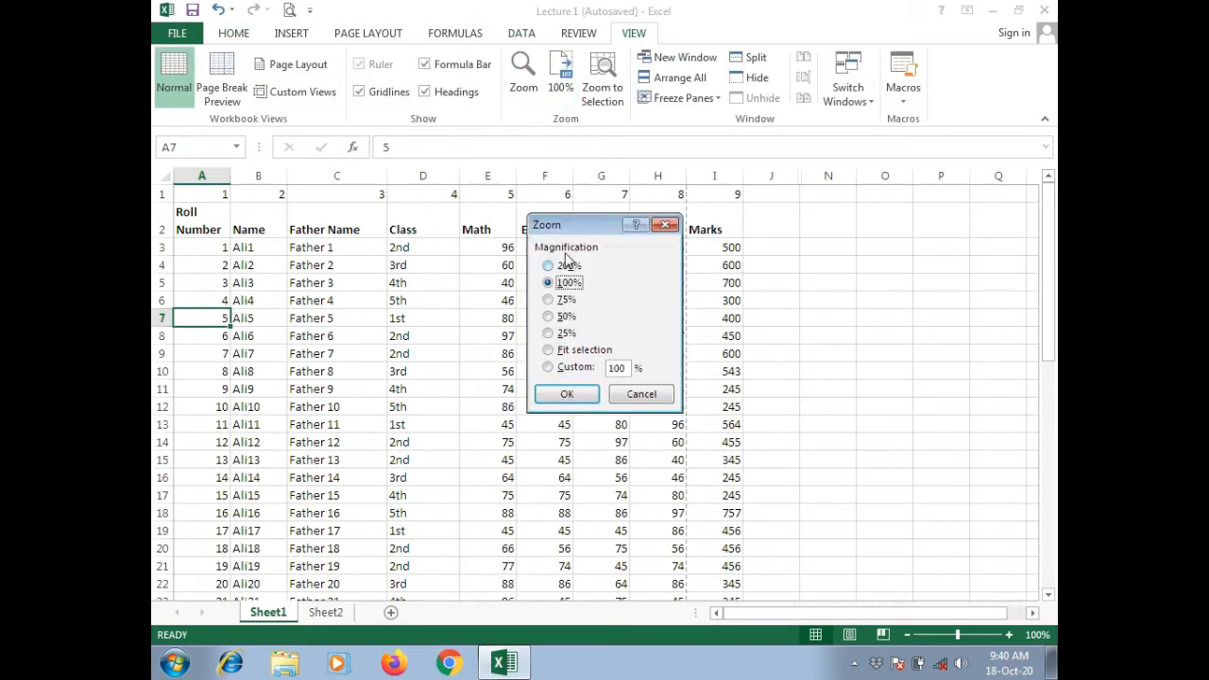
{"action": "left_click", "coordinate": [555, 266]}
{"action": "left_click", "coordinate": [565, 394]}
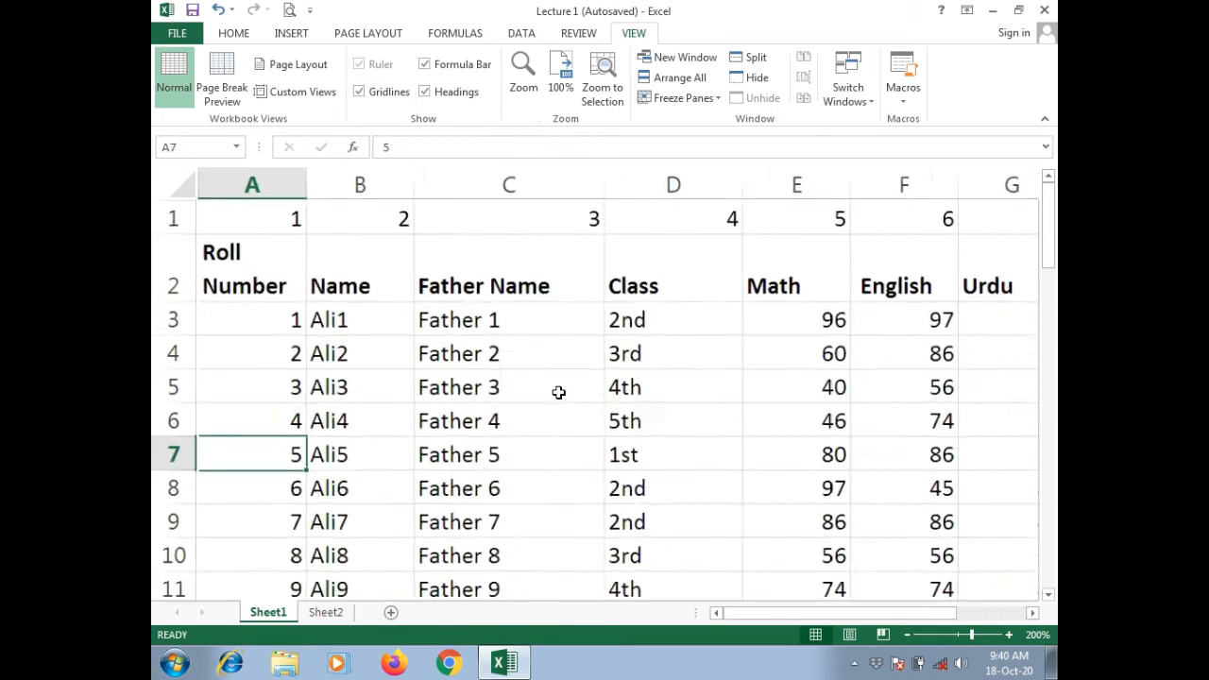
{"action": "left_click_drag", "start_coordinate": [1051, 227], "coordinate": [1053, 146]}
Examine the column headings in row 2 of Sheet1 from Name through Marks
{"action": "left_click", "coordinate": [369, 272]}
{"action": "key", "text": "Right"}
{"action": "key", "text": "Right"}
{"action": "key", "text": "Right"}
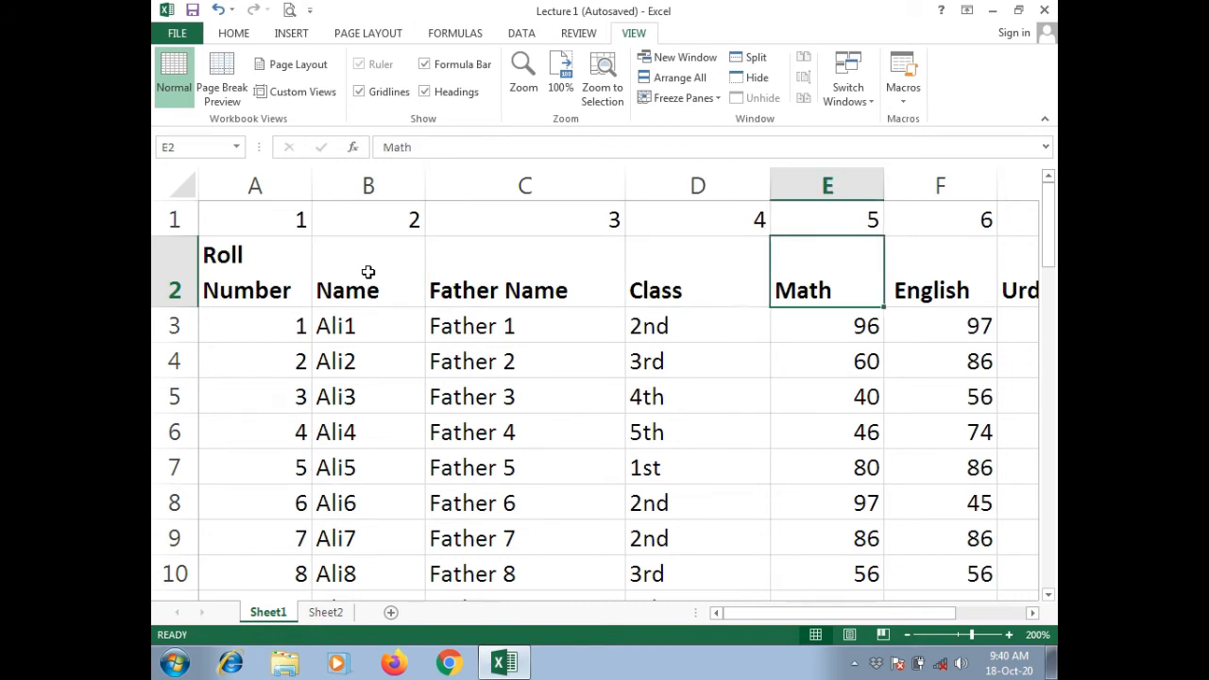
{"action": "key", "text": "Right"}
{"action": "key", "text": "Right"}
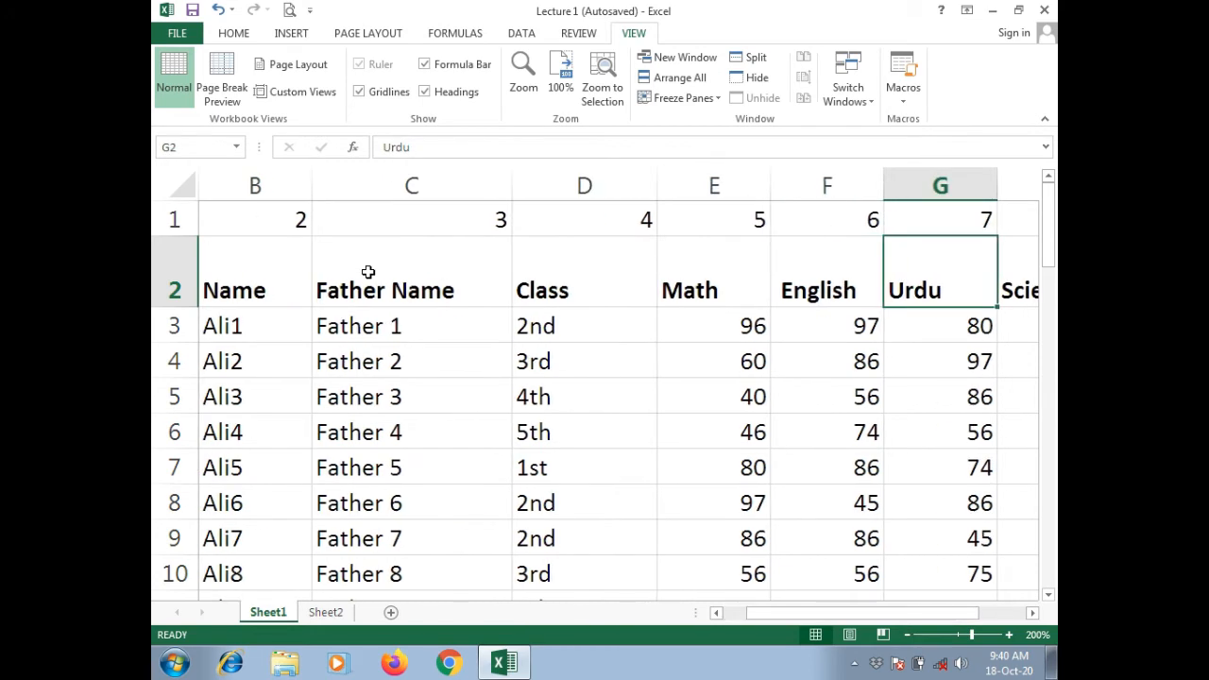
{"action": "key", "text": "Right"}
{"action": "key", "text": "Right"}
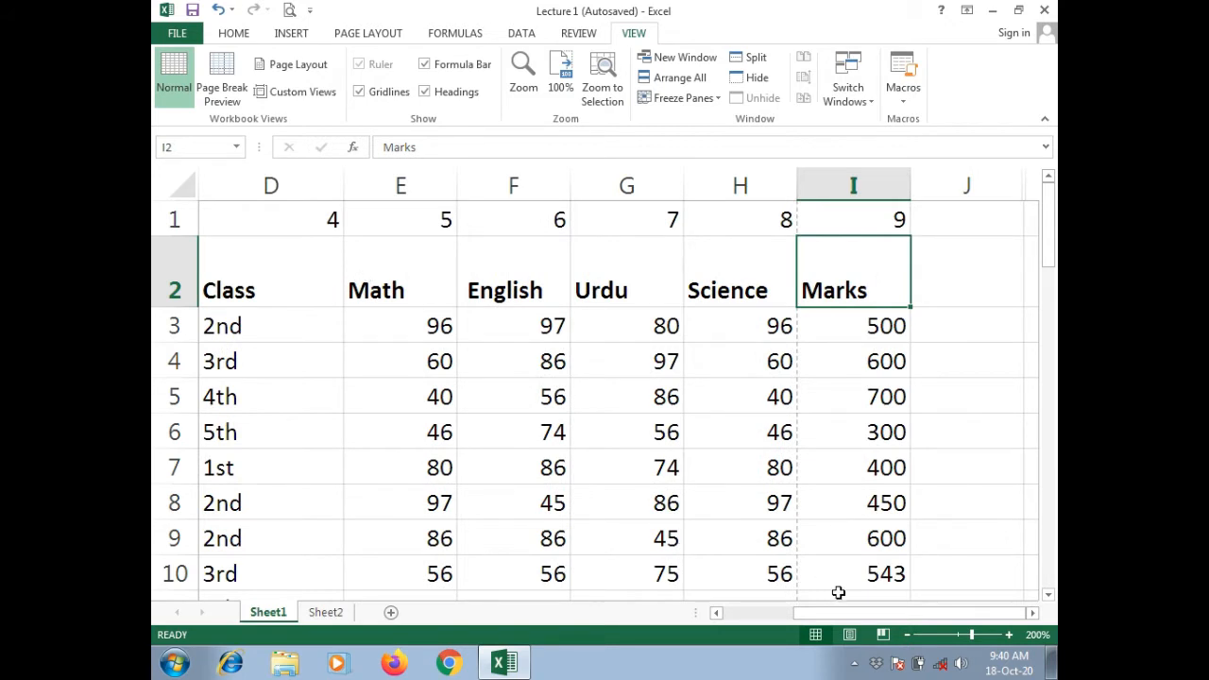
{"action": "left_click_drag", "start_coordinate": [822, 620], "coordinate": [678, 620]}
{"action": "left_click_drag", "start_coordinate": [1048, 231], "coordinate": [1050, 187]}
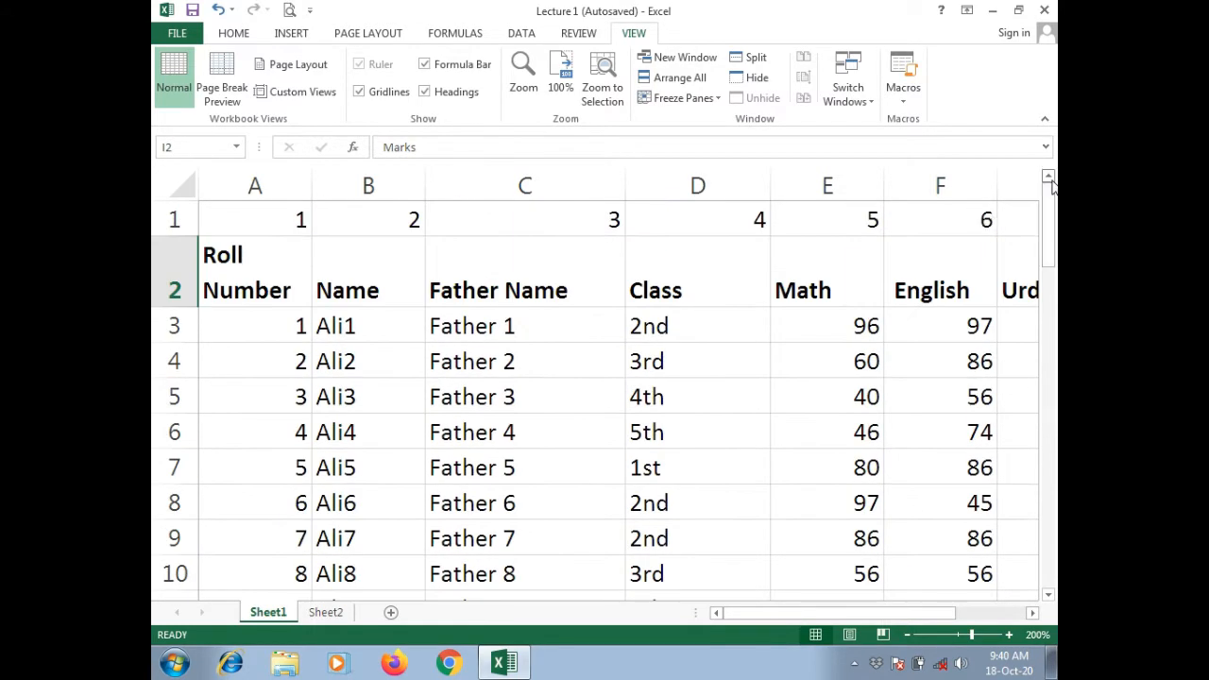
Magnify the blank result card on Sheet2 to 200%, and reduce the zoom to 152%
{"action": "left_click", "coordinate": [327, 614]}
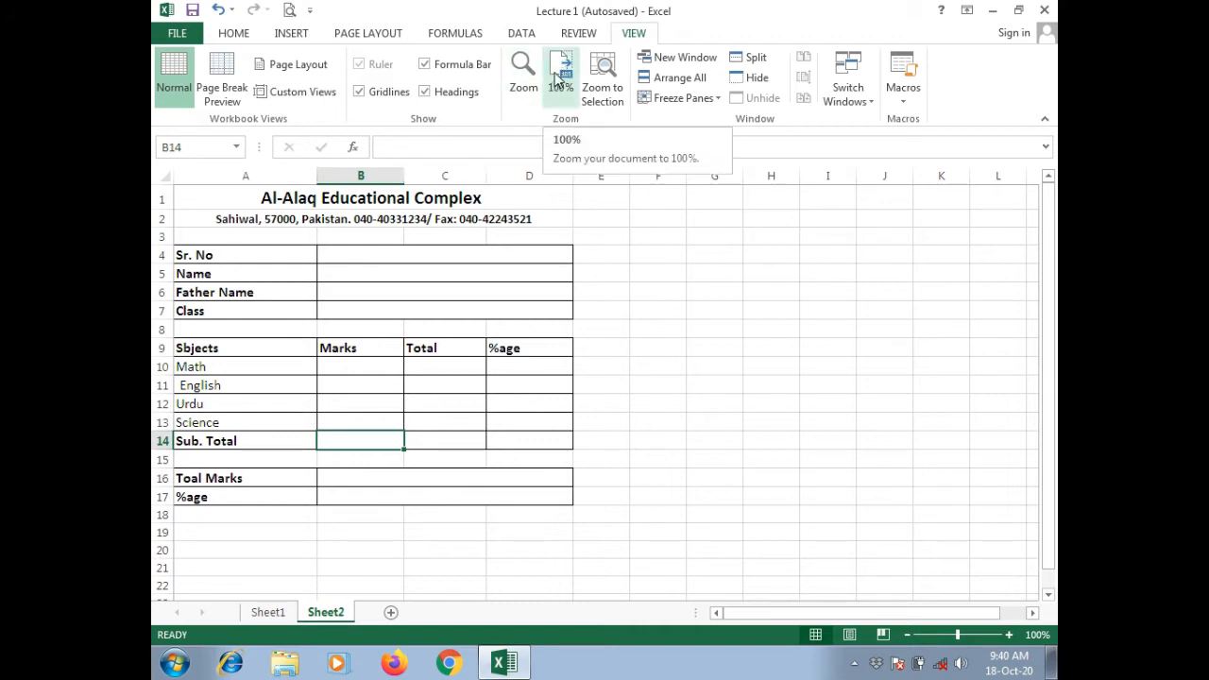
{"action": "left_click", "coordinate": [524, 76]}
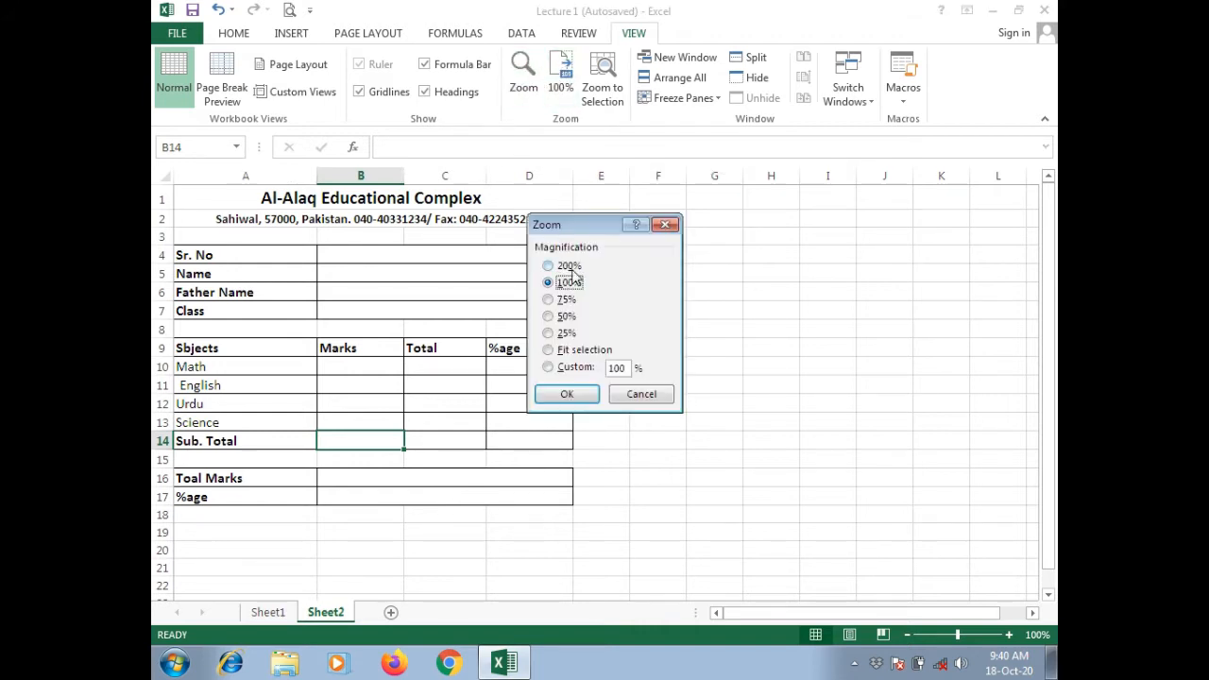
{"action": "left_click", "coordinate": [578, 368]}
{"action": "left_click", "coordinate": [549, 266]}
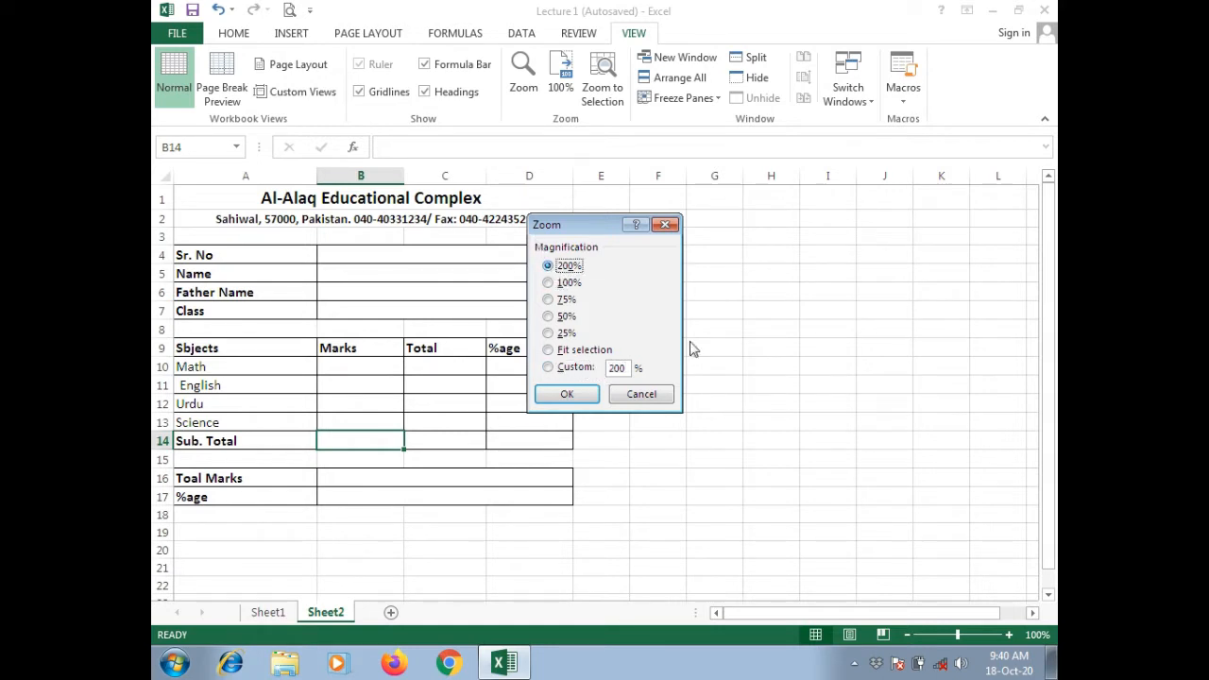
{"action": "left_click", "coordinate": [566, 394]}
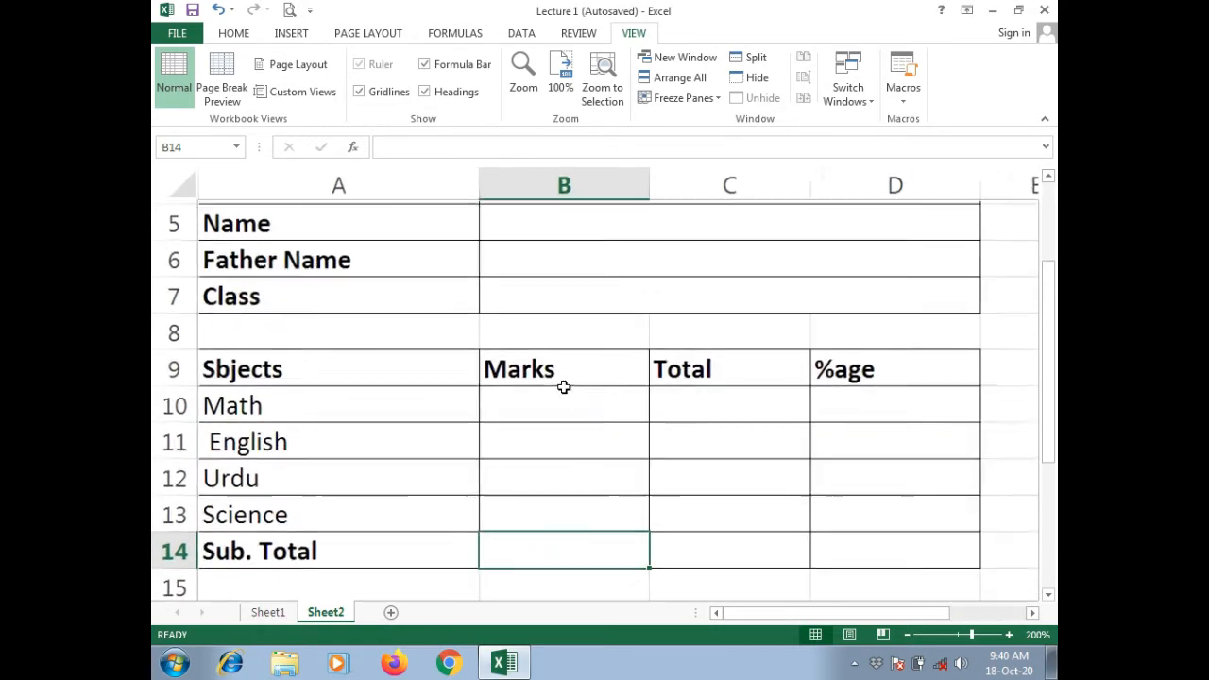
{"action": "left_click_drag", "start_coordinate": [1052, 304], "coordinate": [1052, 294]}
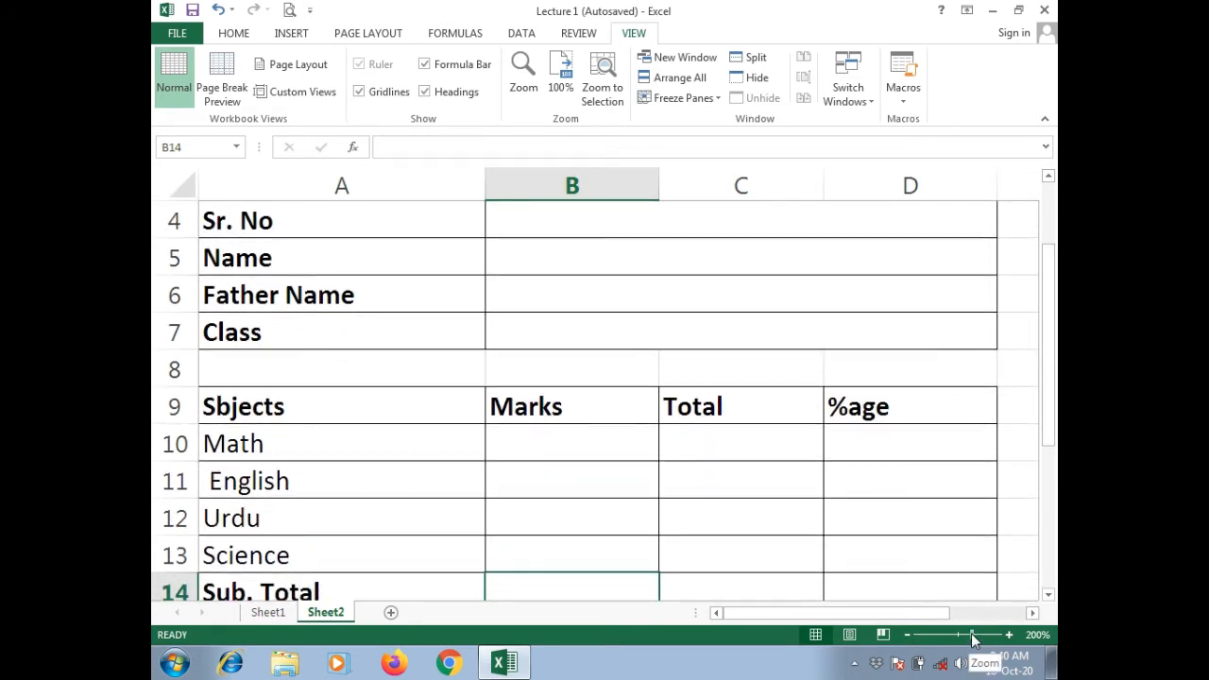
{"action": "left_click_drag", "start_coordinate": [972, 640], "coordinate": [963, 641]}
{"action": "left_click_drag", "start_coordinate": [1046, 466], "coordinate": [1039, 426]}
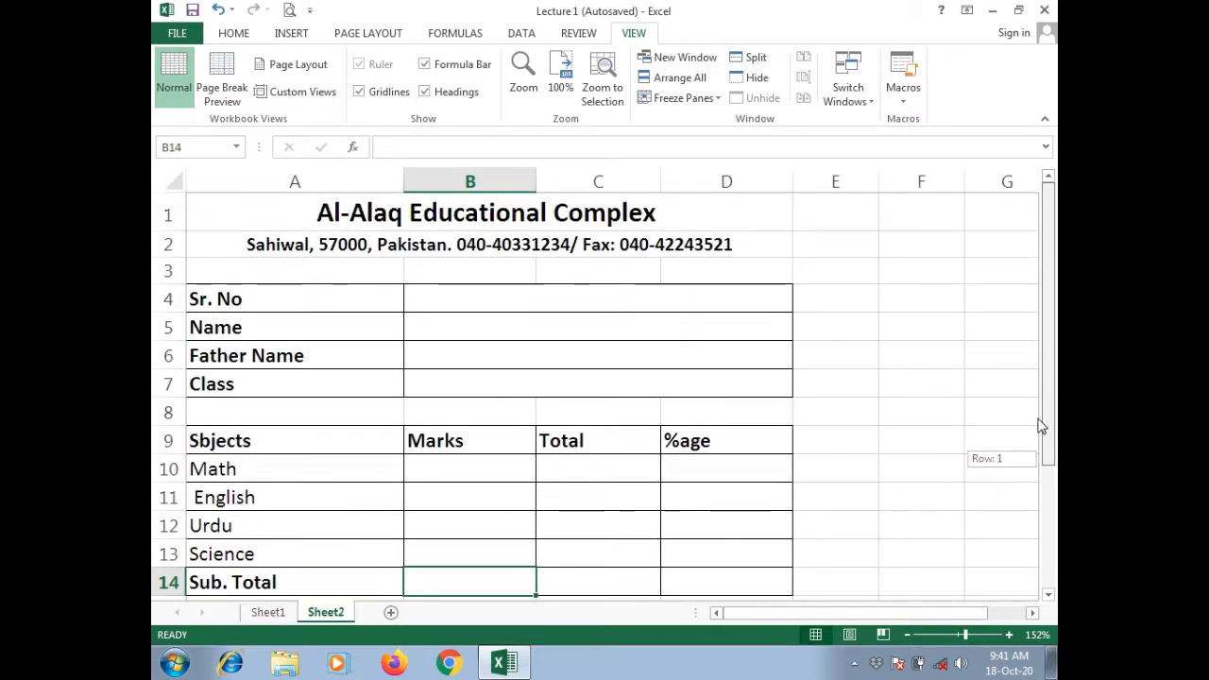
Examine the result card's sections, from the student details through the subject table to the total marks and percentage
{"action": "left_click_drag", "start_coordinate": [1040, 423], "coordinate": [1044, 485]}
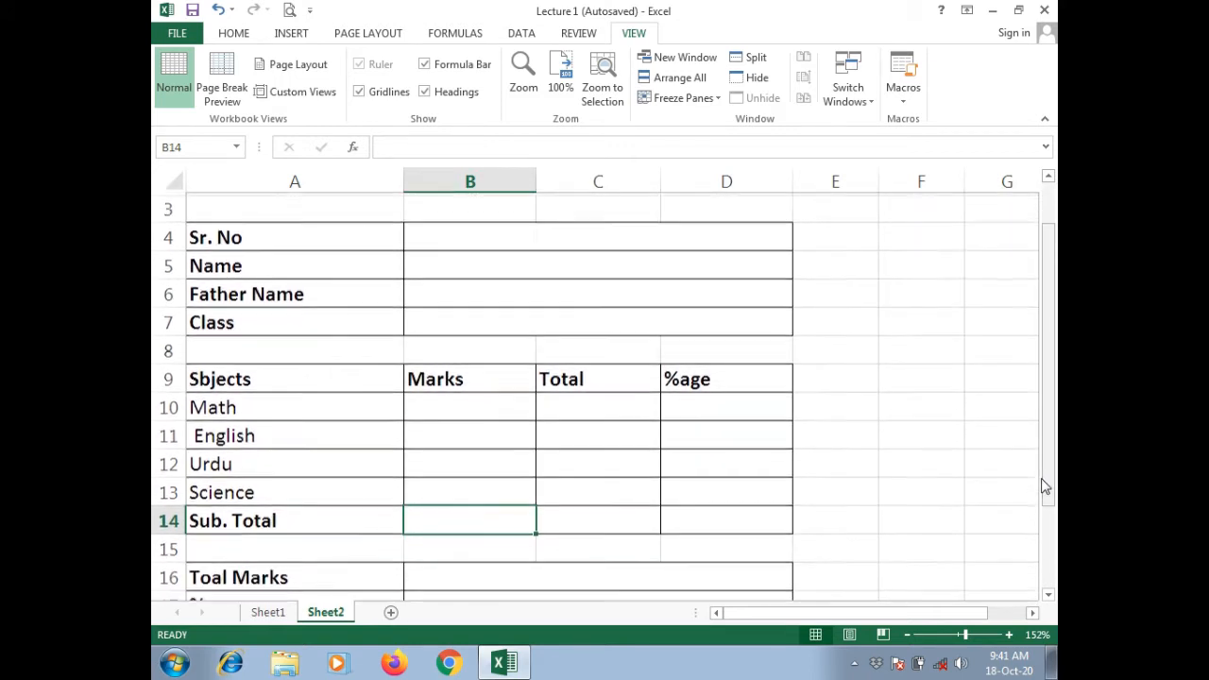
{"action": "left_click", "coordinate": [244, 320]}
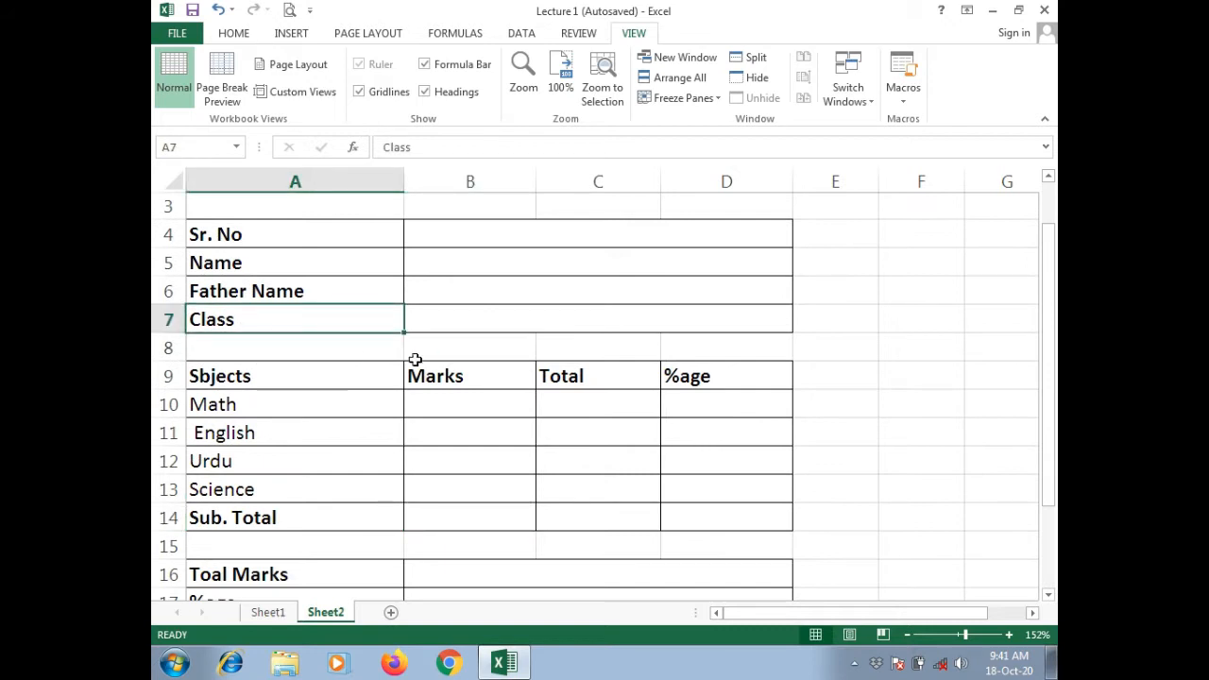
{"action": "left_click", "coordinate": [385, 509]}
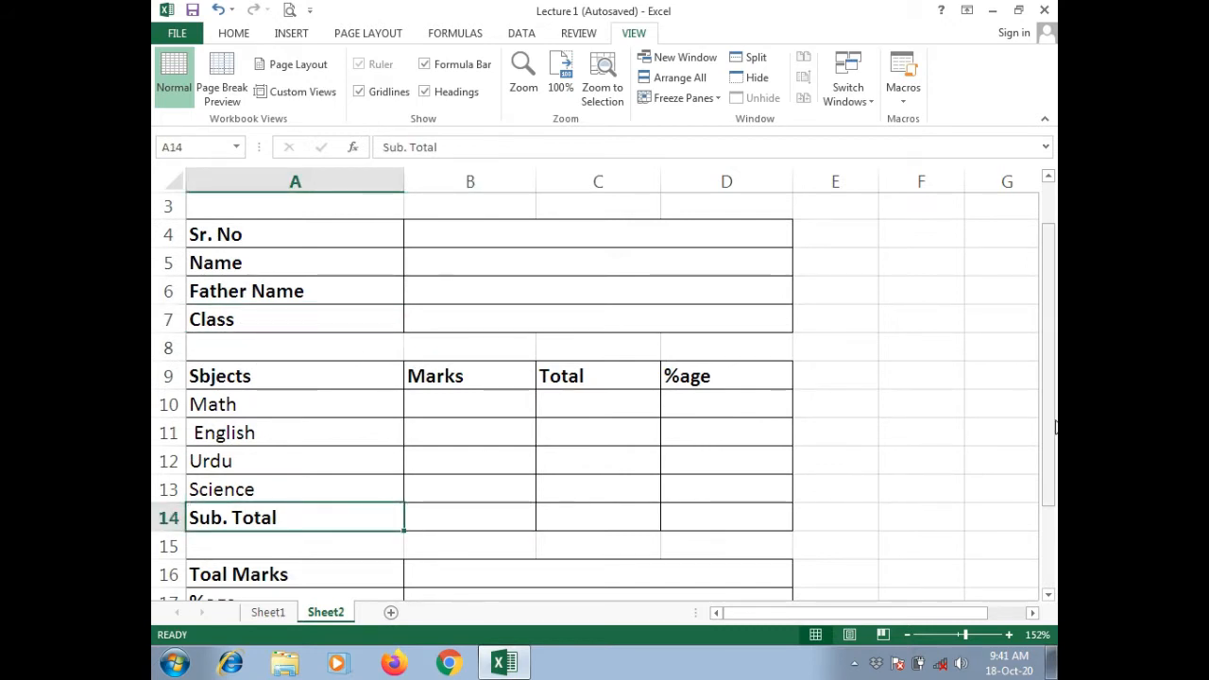
{"action": "left_click_drag", "start_coordinate": [1046, 421], "coordinate": [1046, 505]}
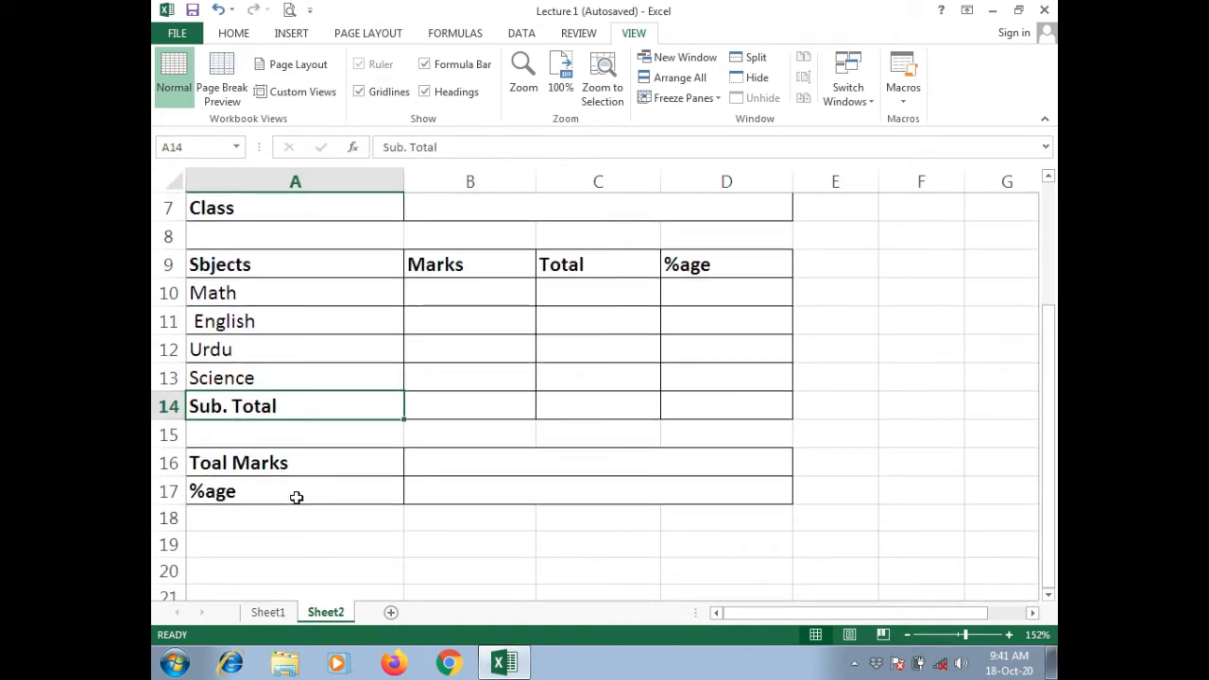
{"action": "left_click", "coordinate": [477, 487]}
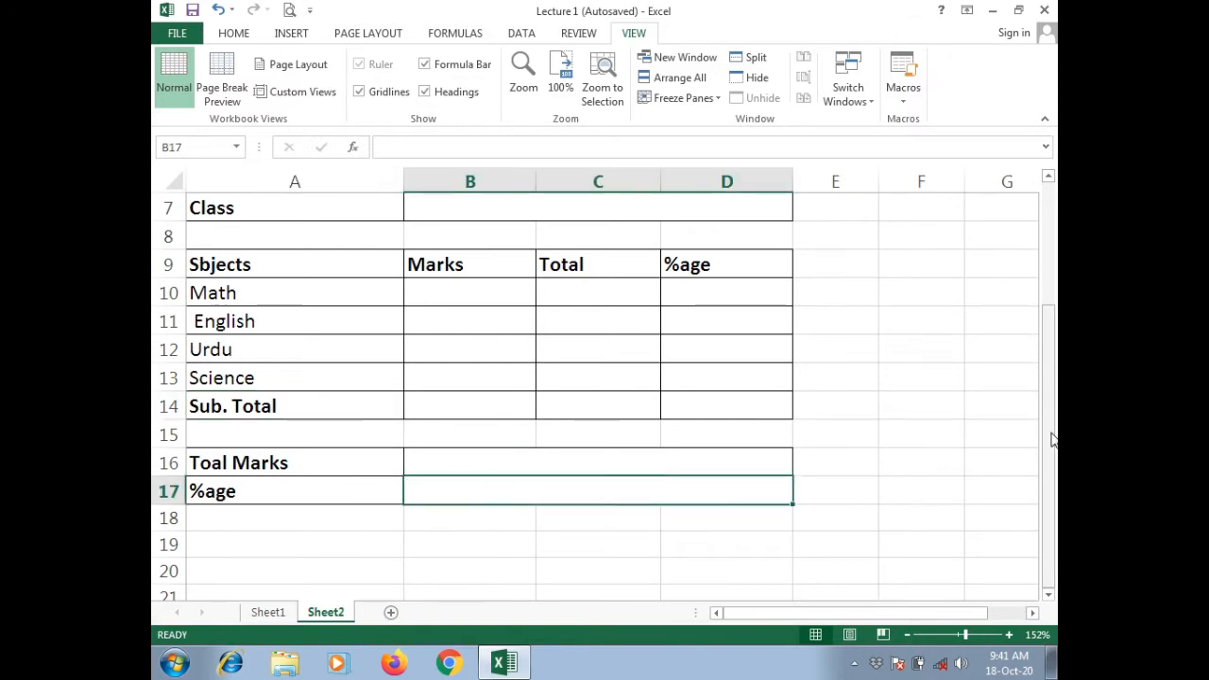
{"action": "left_click_drag", "start_coordinate": [1048, 438], "coordinate": [1036, 302]}
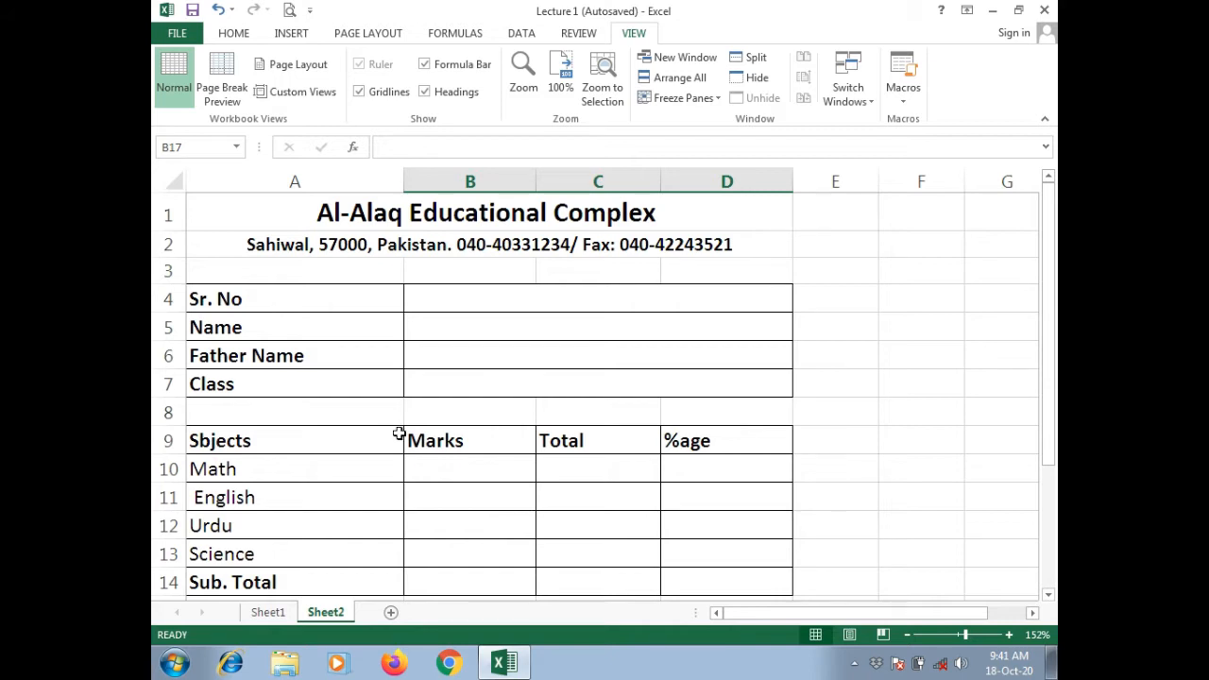
Enter 1 as the Sr. No value in cell B4 of the result card
{"action": "left_click", "coordinate": [427, 330]}
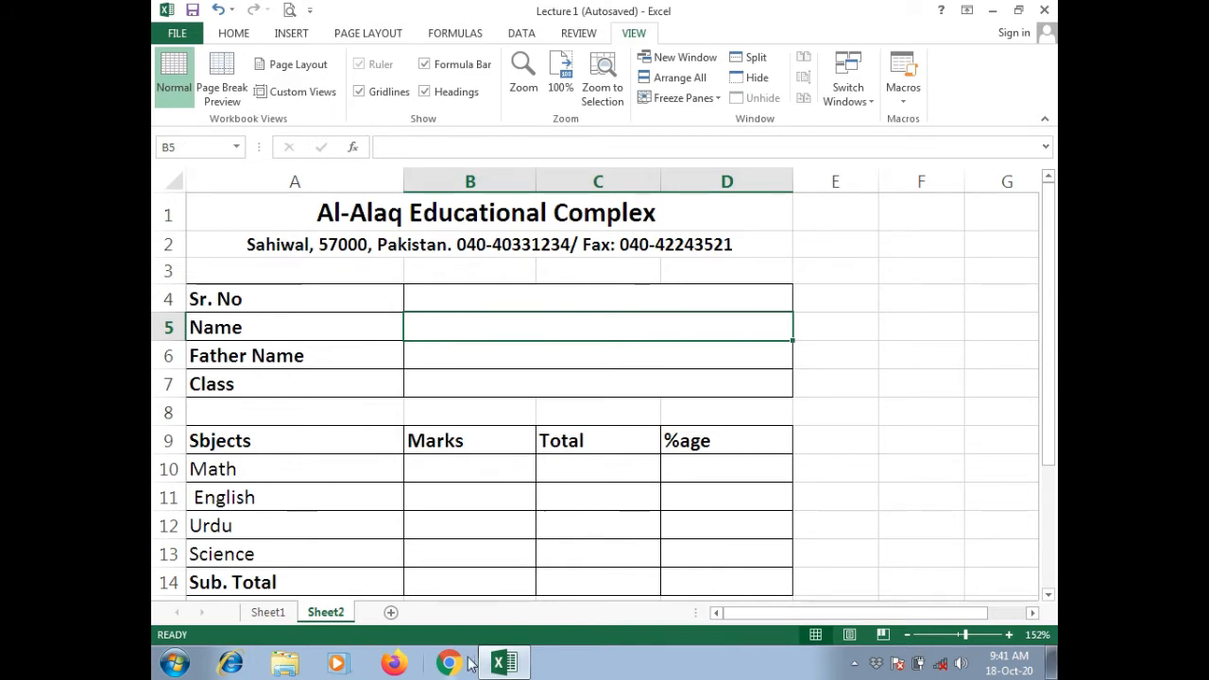
{"action": "left_click", "coordinate": [457, 301]}
{"action": "type", "text": "1"}
{"action": "key", "text": "Return"}
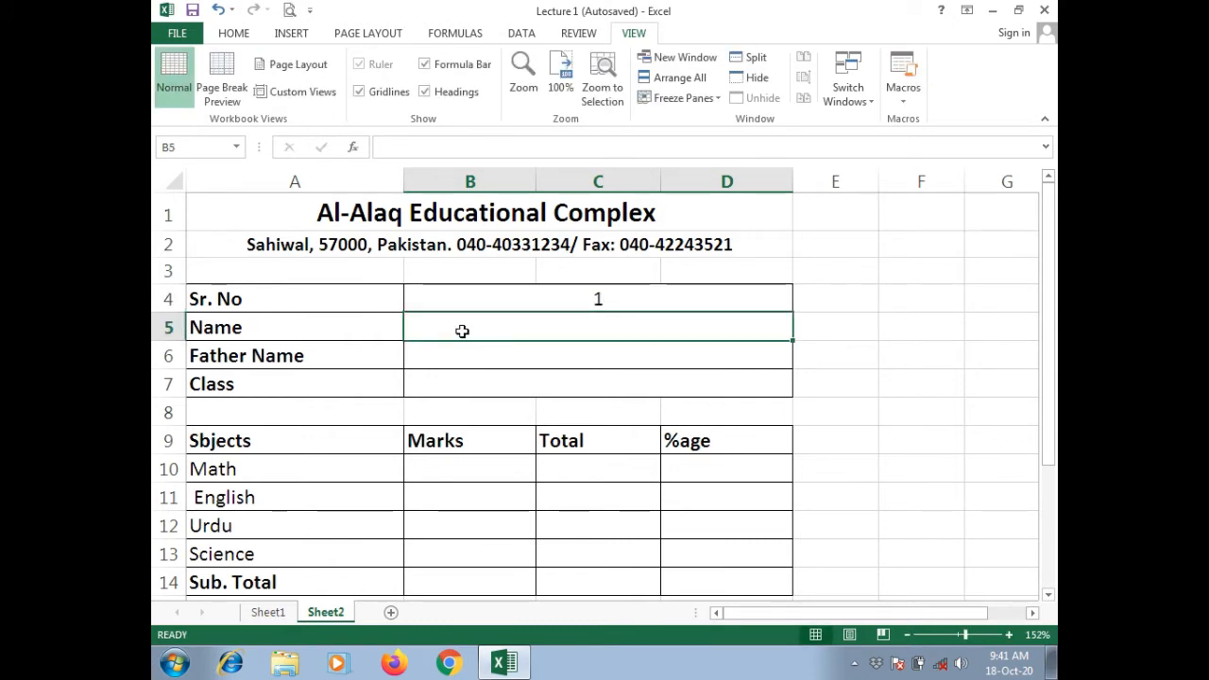
Step through the result card's empty fields from Name down to the final %age, and return to the Sr. No value
{"action": "key", "text": "Return"}
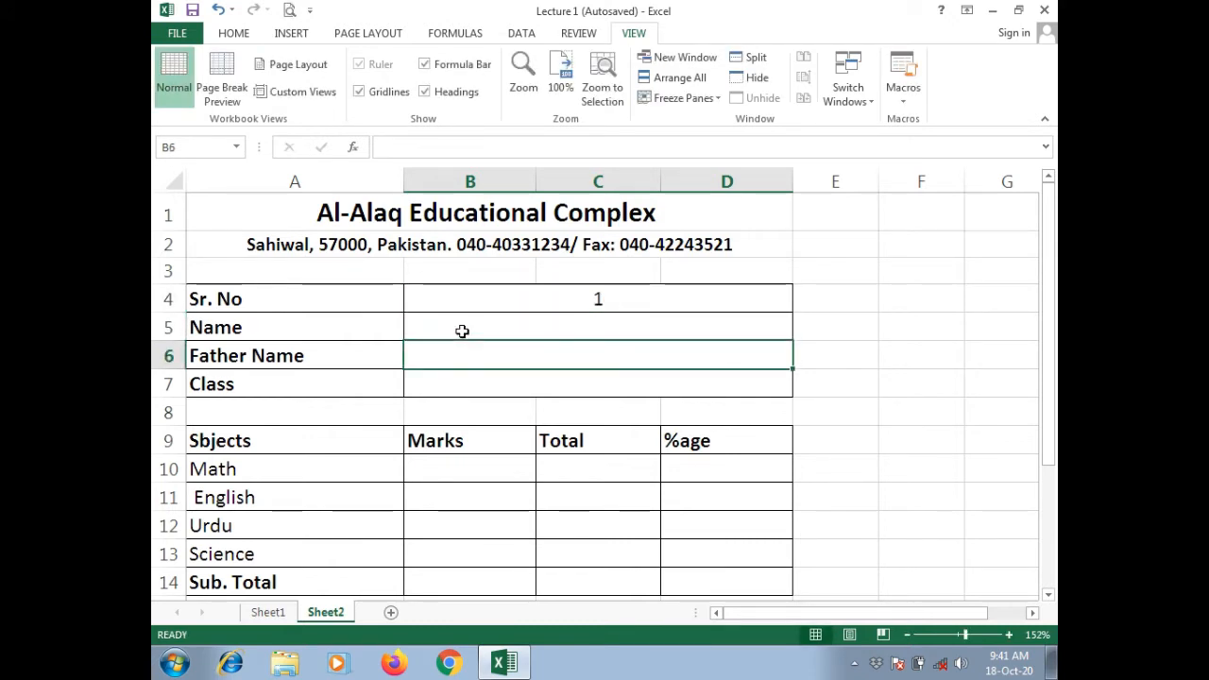
{"action": "key", "text": "Return"}
{"action": "key", "text": "Return"}
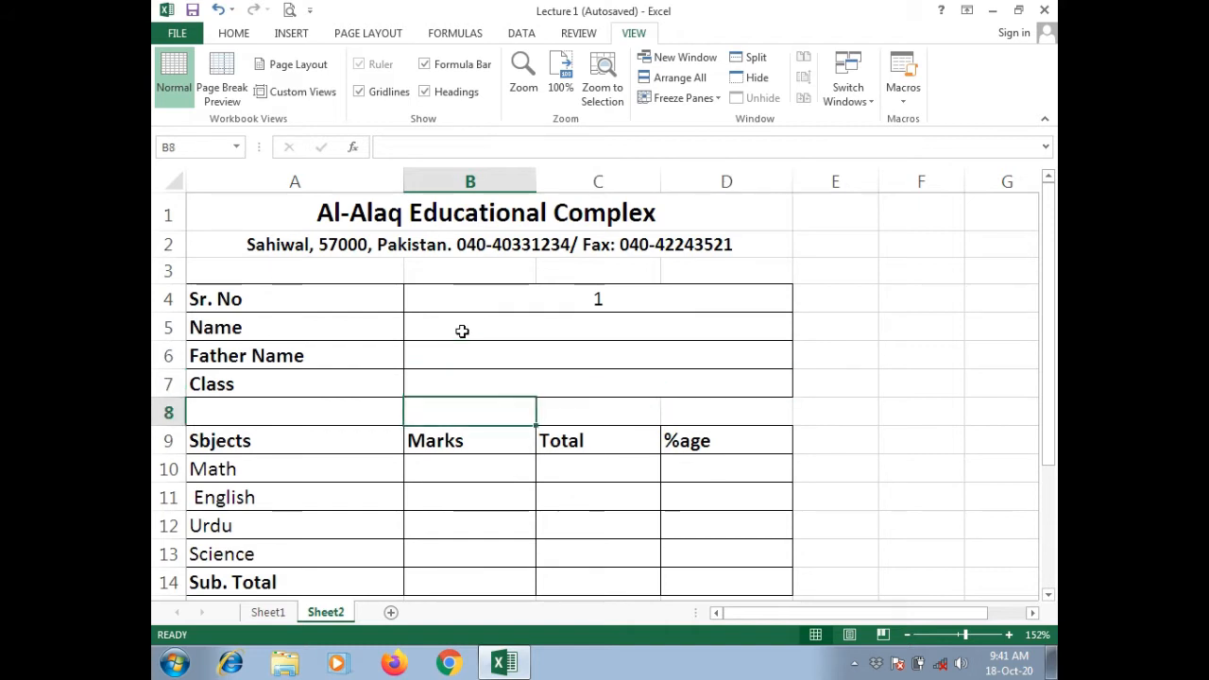
{"action": "key", "text": "Return"}
{"action": "key", "text": "Return"}
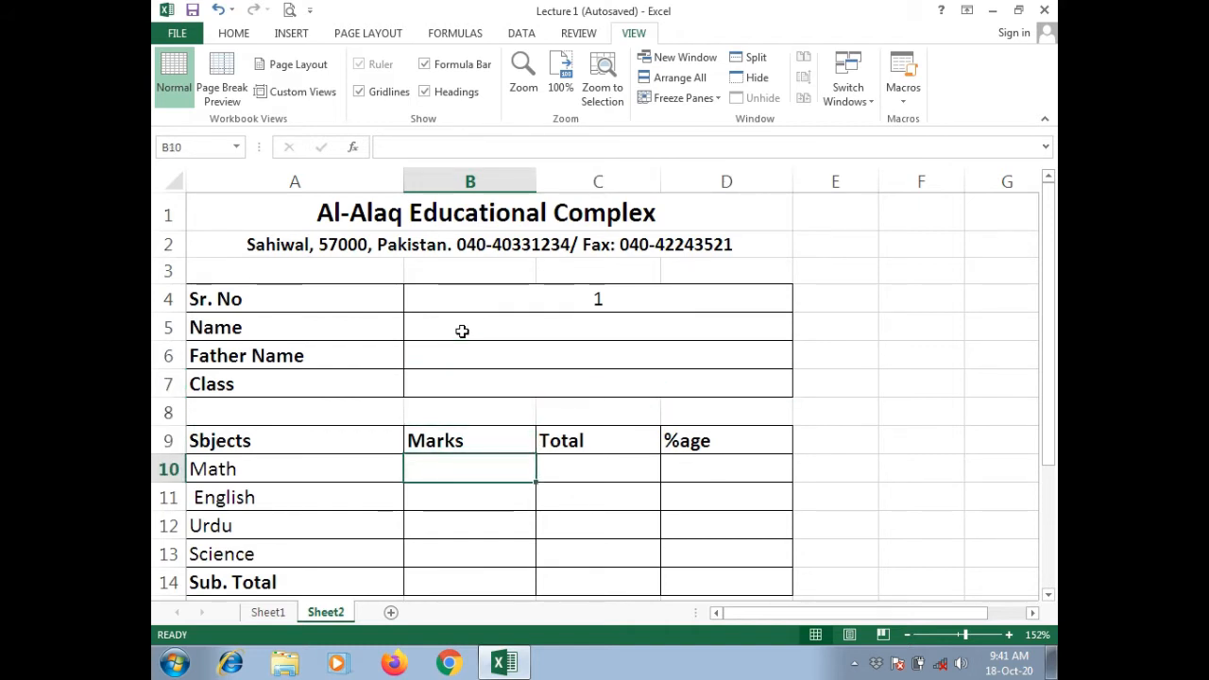
{"action": "key", "text": "Return"}
{"action": "key", "text": "Return"}
{"action": "key", "text": "Return"}
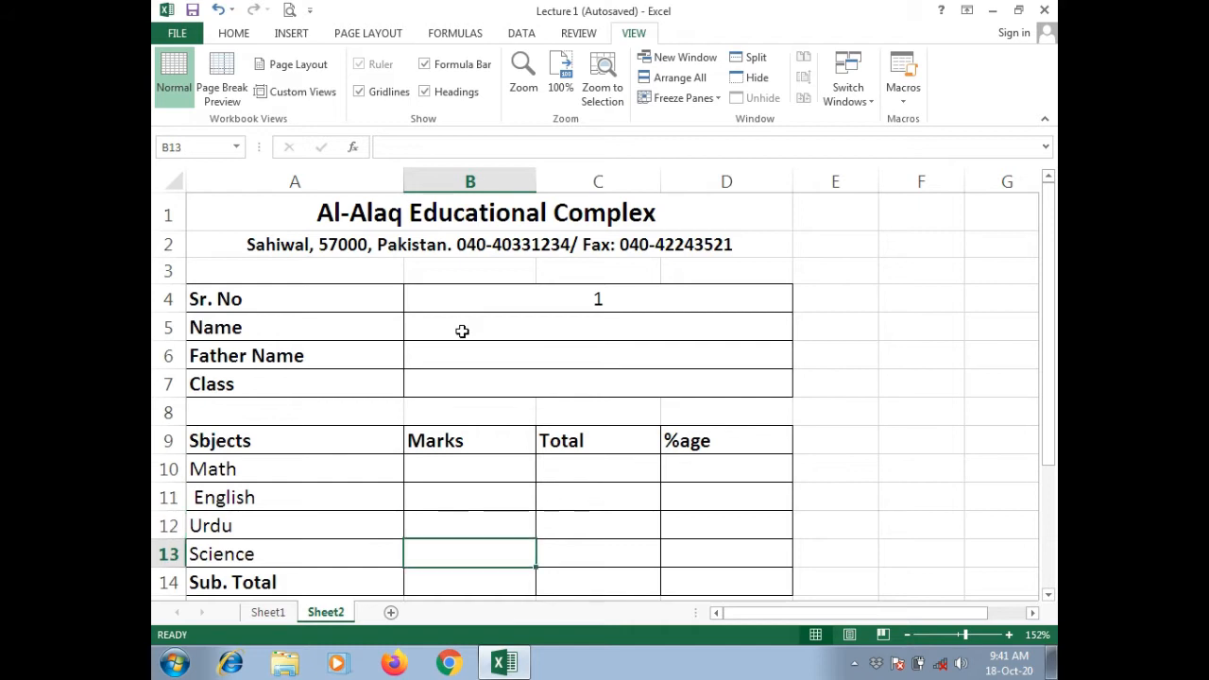
{"action": "key", "text": "Right"}
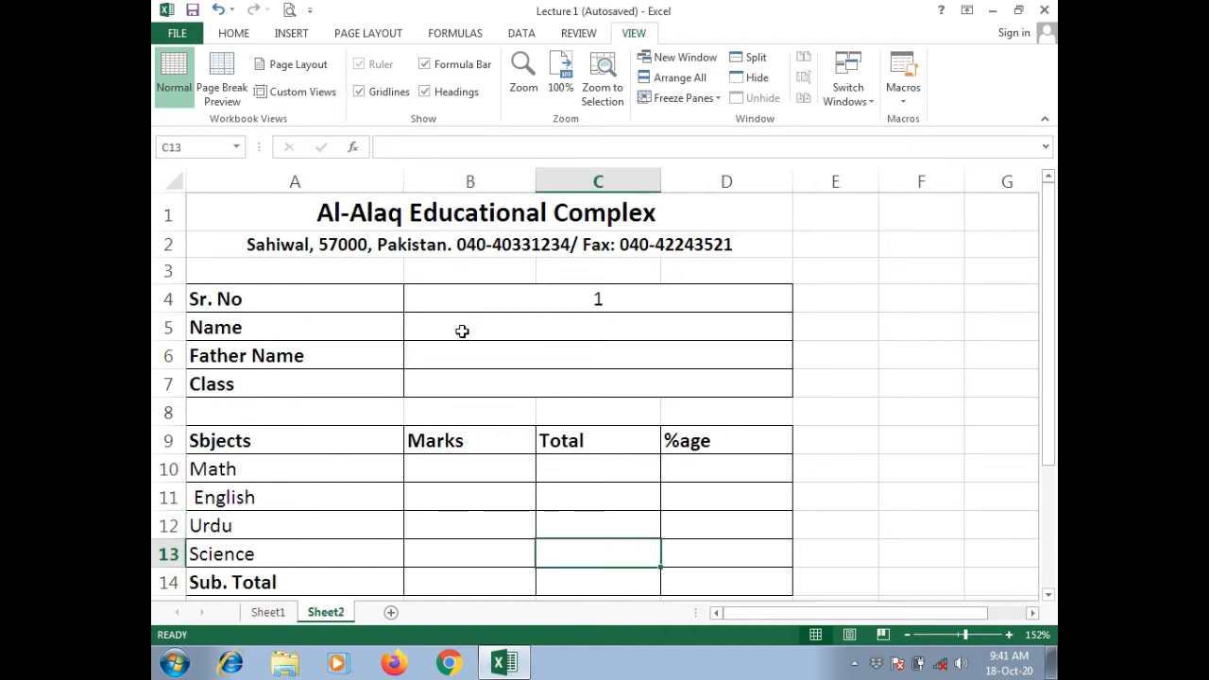
{"action": "key", "text": "Left"}
{"action": "key", "text": "Return"}
{"action": "key", "text": "Return"}
{"action": "key", "text": "Return"}
{"action": "key", "text": "Return"}
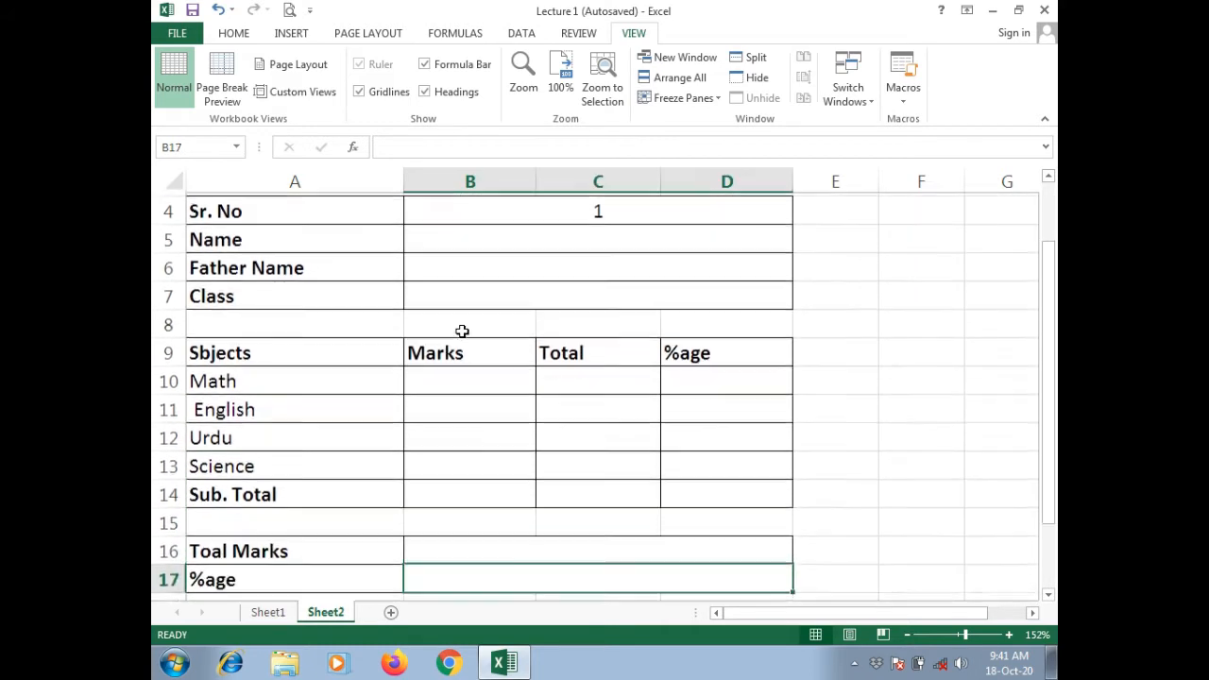
{"action": "key", "text": "Up"}
{"action": "key", "text": "Return"}
{"action": "key", "text": "Up"}
{"action": "key", "text": "Up"}
{"action": "key", "text": "Up"}
{"action": "key", "text": "Up"}
{"action": "key", "text": "Up"}
{"action": "key", "text": "Up"}
{"action": "key", "text": "Up"}
{"action": "key", "text": "Up"}
{"action": "key", "text": "Up"}
{"action": "key", "text": "Up"}
{"action": "key", "text": "Up"}
{"action": "key", "text": "Up"}
{"action": "key", "text": "ctrl+Home"}
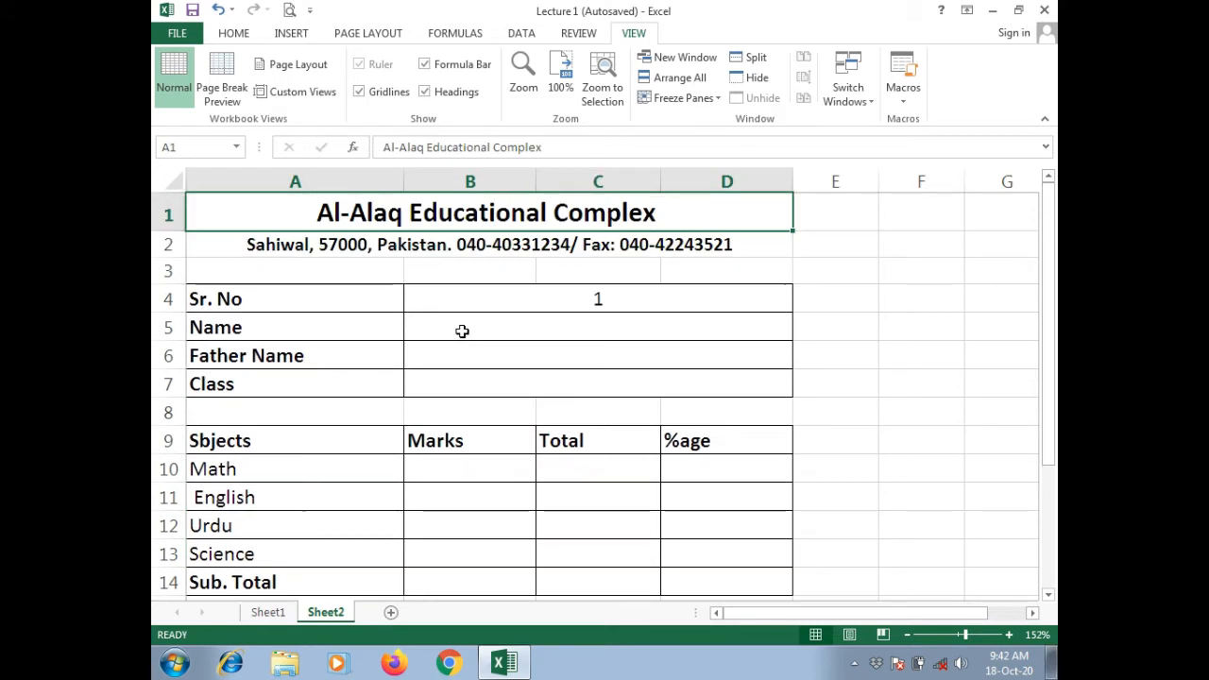
{"action": "left_click", "coordinate": [484, 292]}
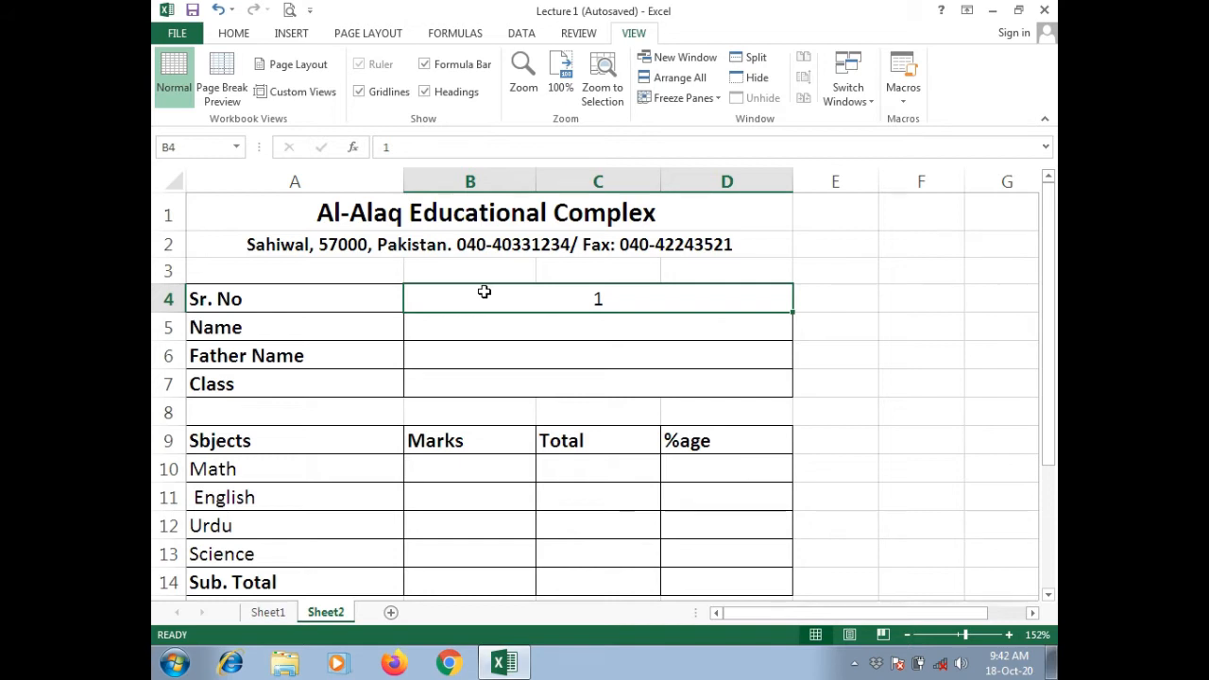
Set the zoom of Sheet1 back to 100% and look through the whole student list
{"action": "left_click", "coordinate": [271, 612]}
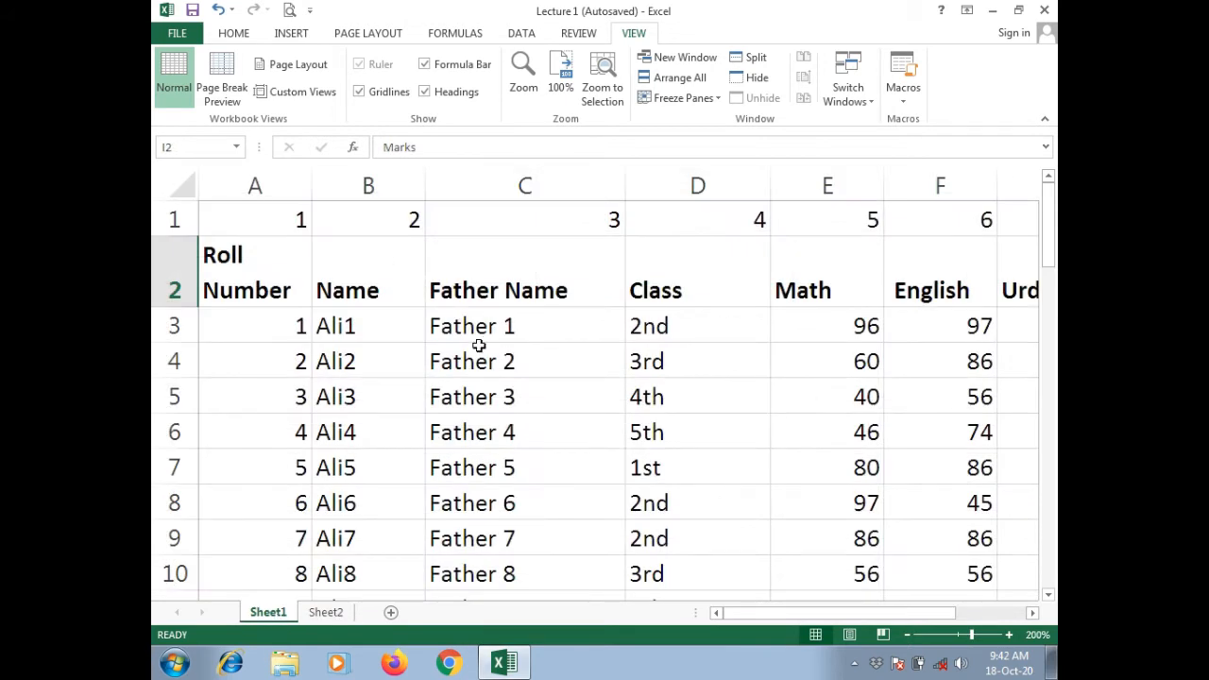
{"action": "left_click", "coordinate": [561, 80]}
{"action": "left_click_drag", "start_coordinate": [1051, 210], "coordinate": [1050, 533]}
{"action": "left_click_drag", "start_coordinate": [1054, 484], "coordinate": [1051, 253]}
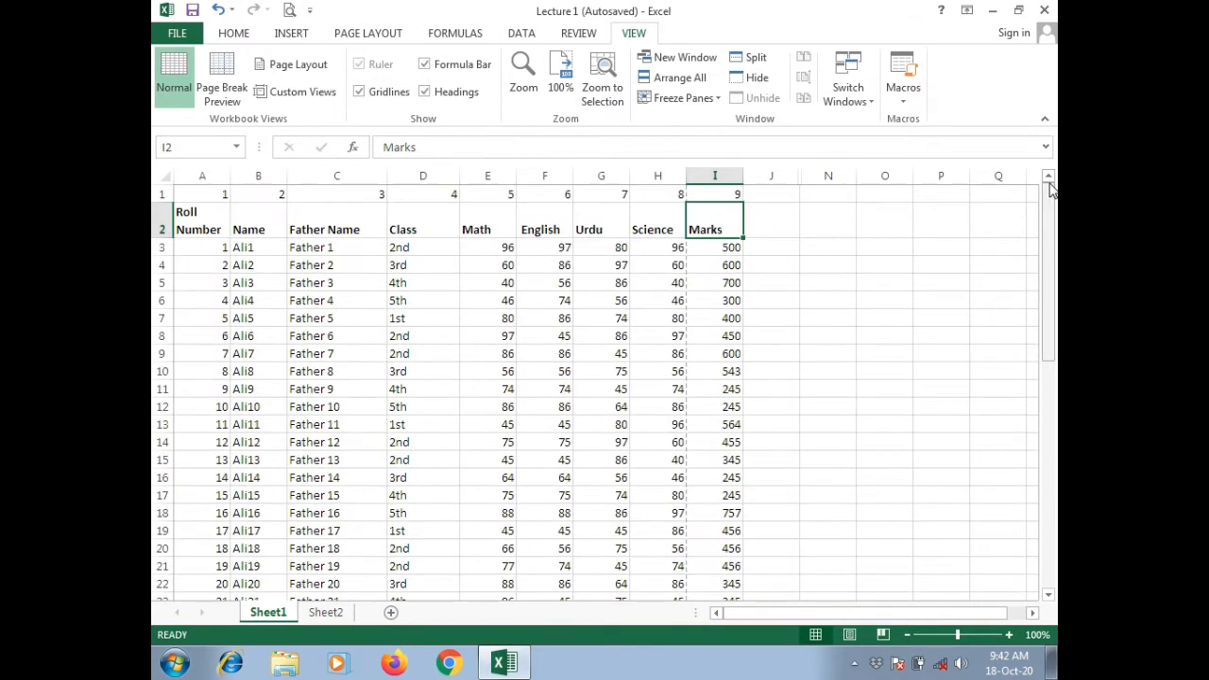
Set the zoom of the Sheet2 result card to 200%
{"action": "left_click", "coordinate": [326, 612]}
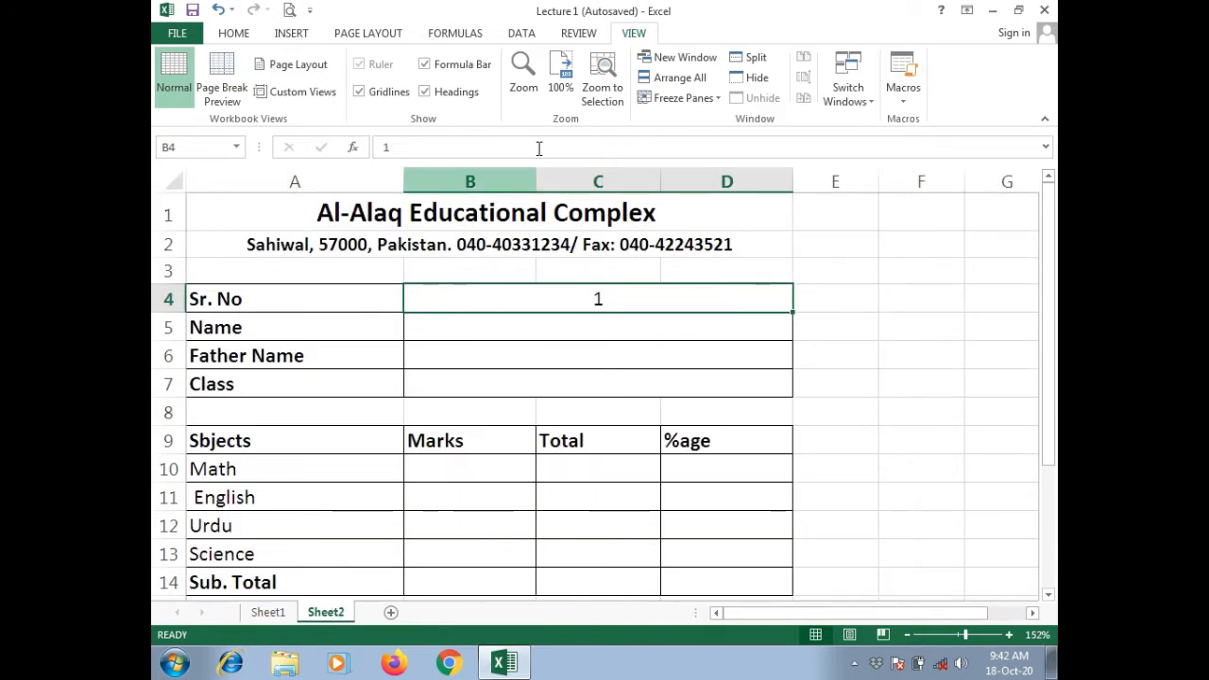
{"action": "left_click", "coordinate": [523, 76]}
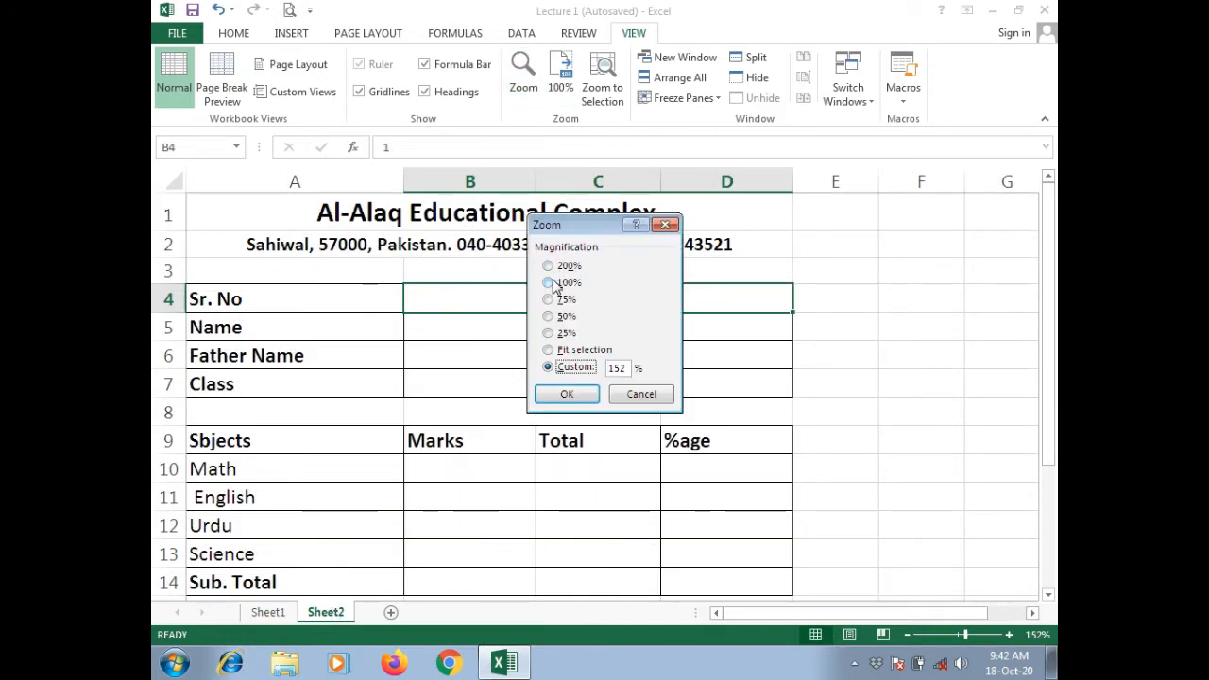
{"action": "left_click", "coordinate": [550, 267]}
{"action": "left_click", "coordinate": [561, 394]}
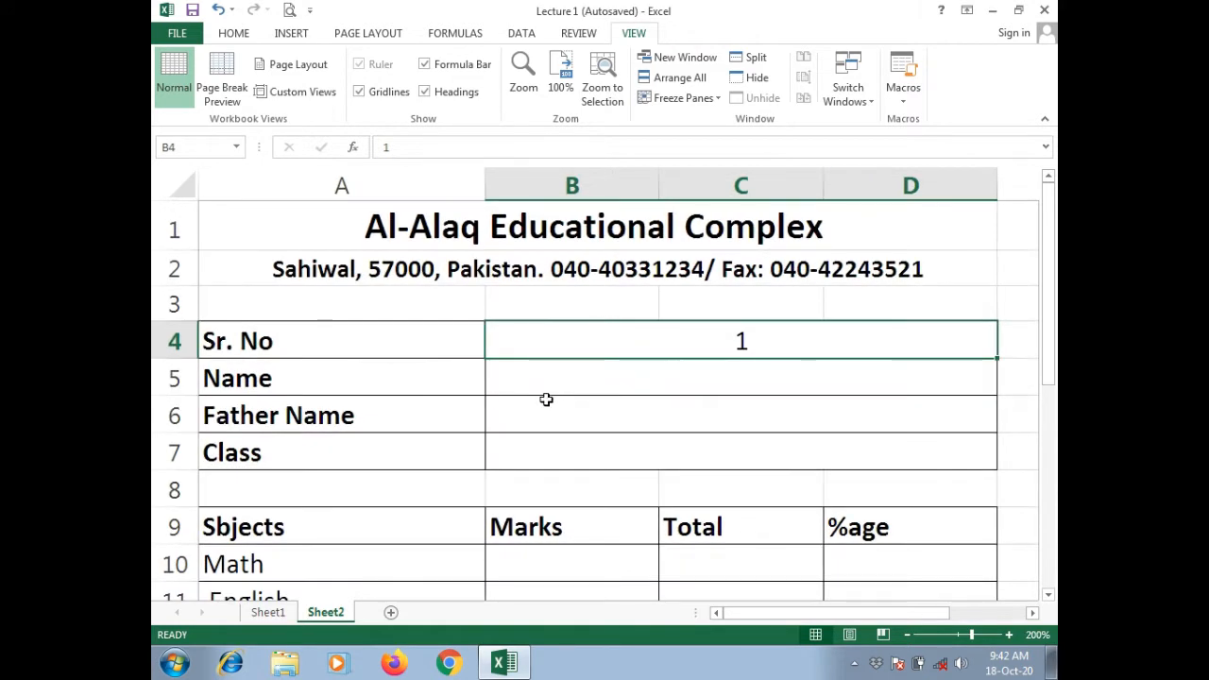
Start a VLOOKUP formula in the Name cell B5 with the Sr. No cell B4 as the lookup value
{"action": "left_click", "coordinate": [554, 378]}
{"action": "type", "text": "="}
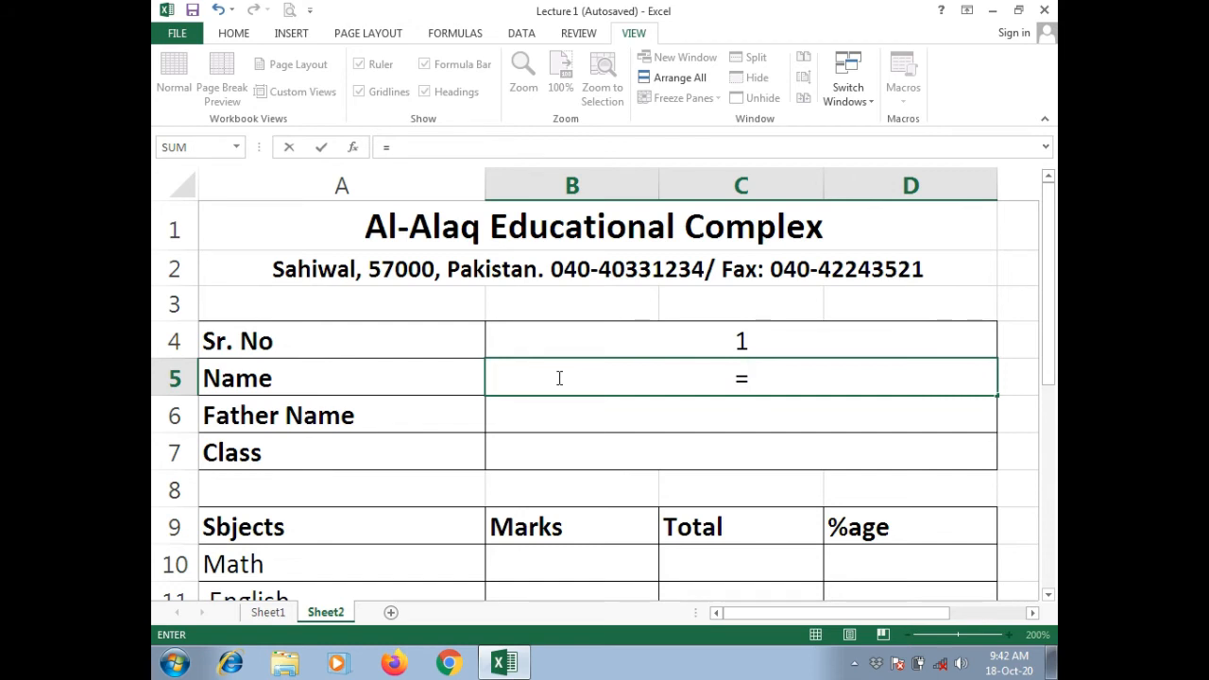
{"action": "type", "text": "vloo"}
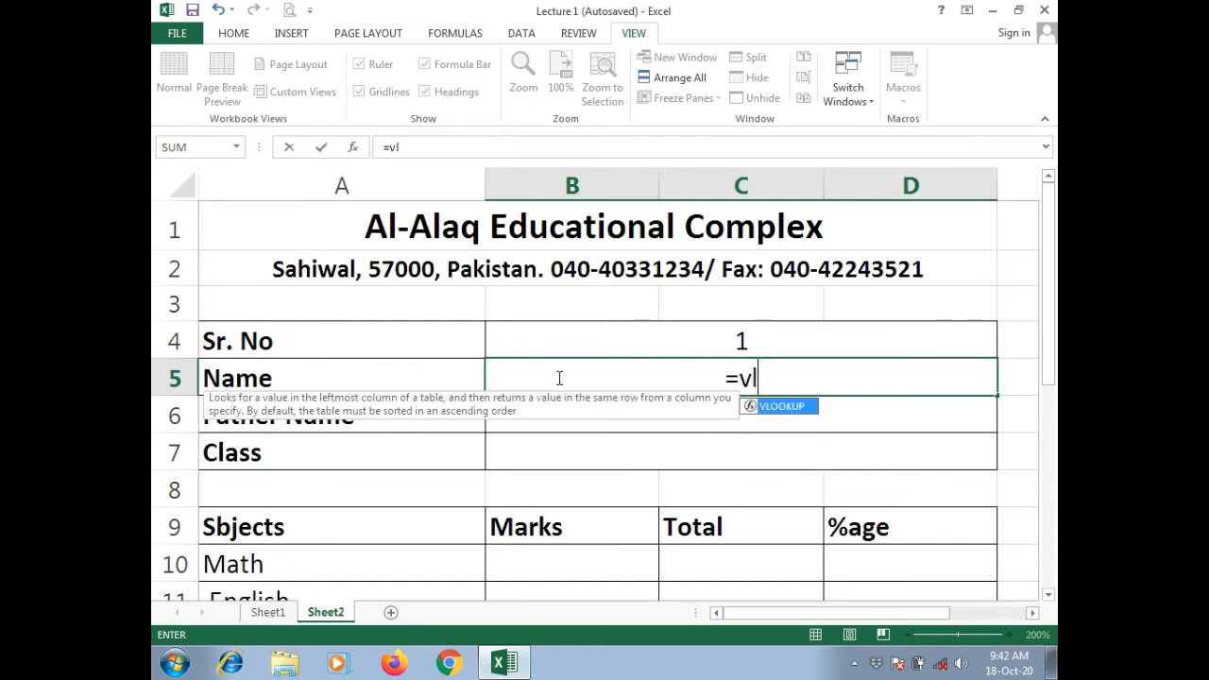
{"action": "double_click", "coordinate": [774, 407]}
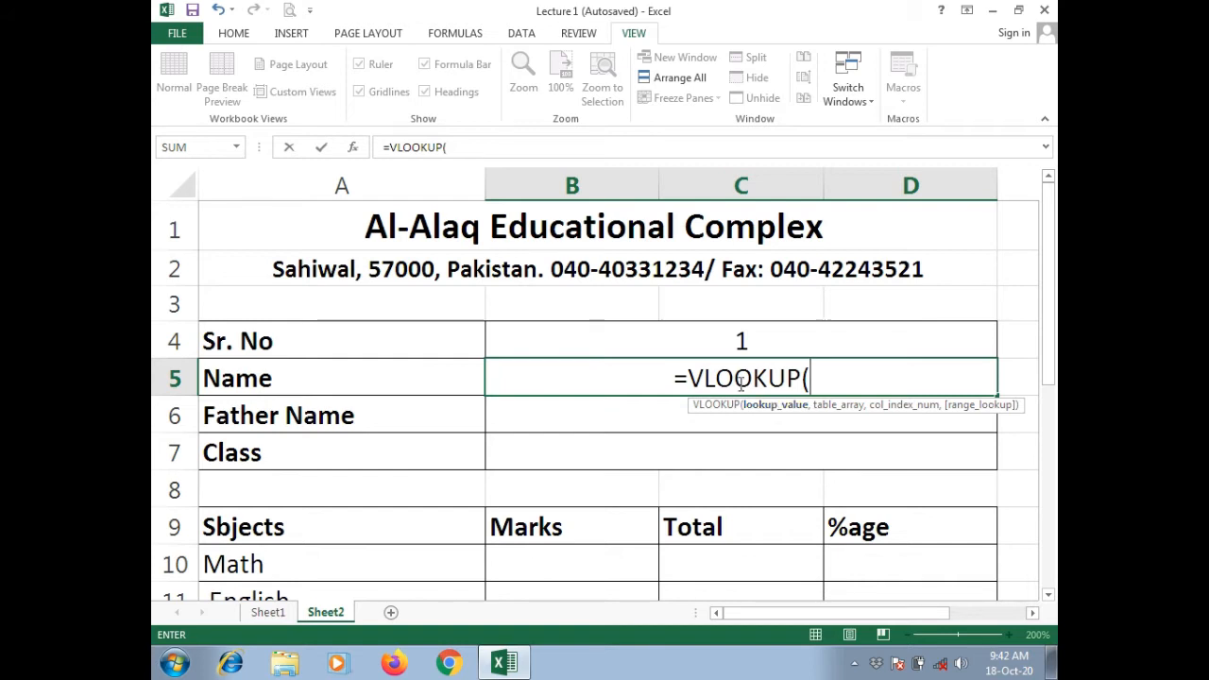
{"action": "left_click", "coordinate": [683, 329]}
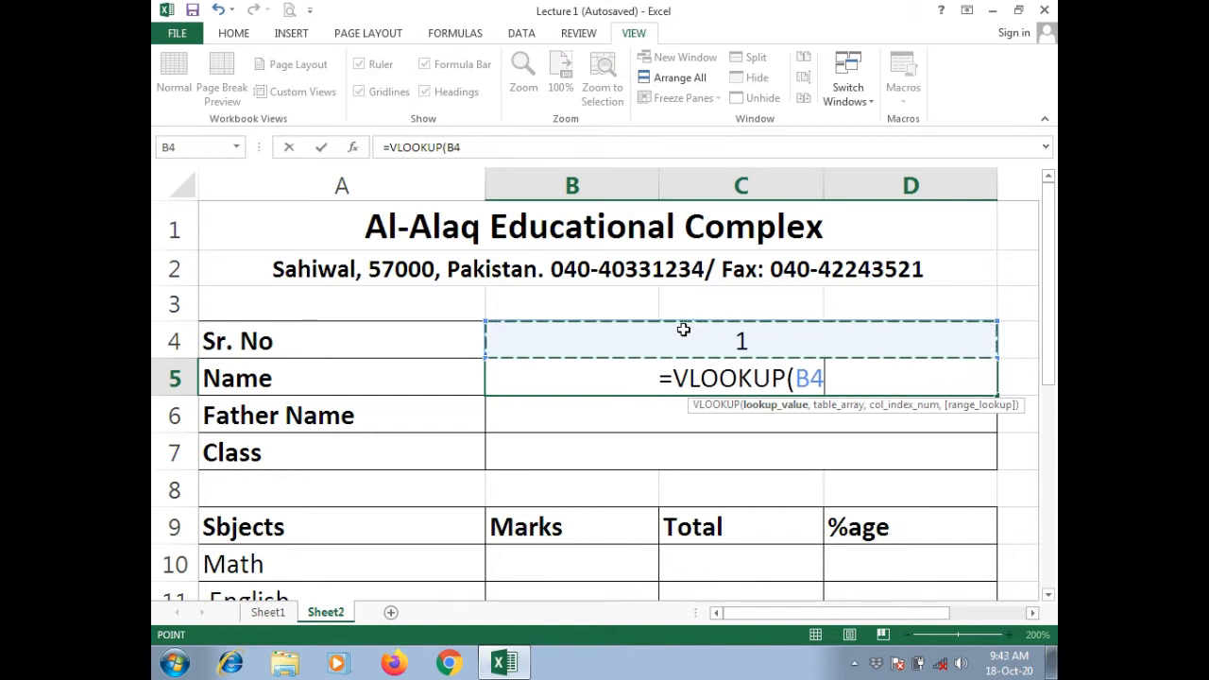
{"action": "type", "text": ","}
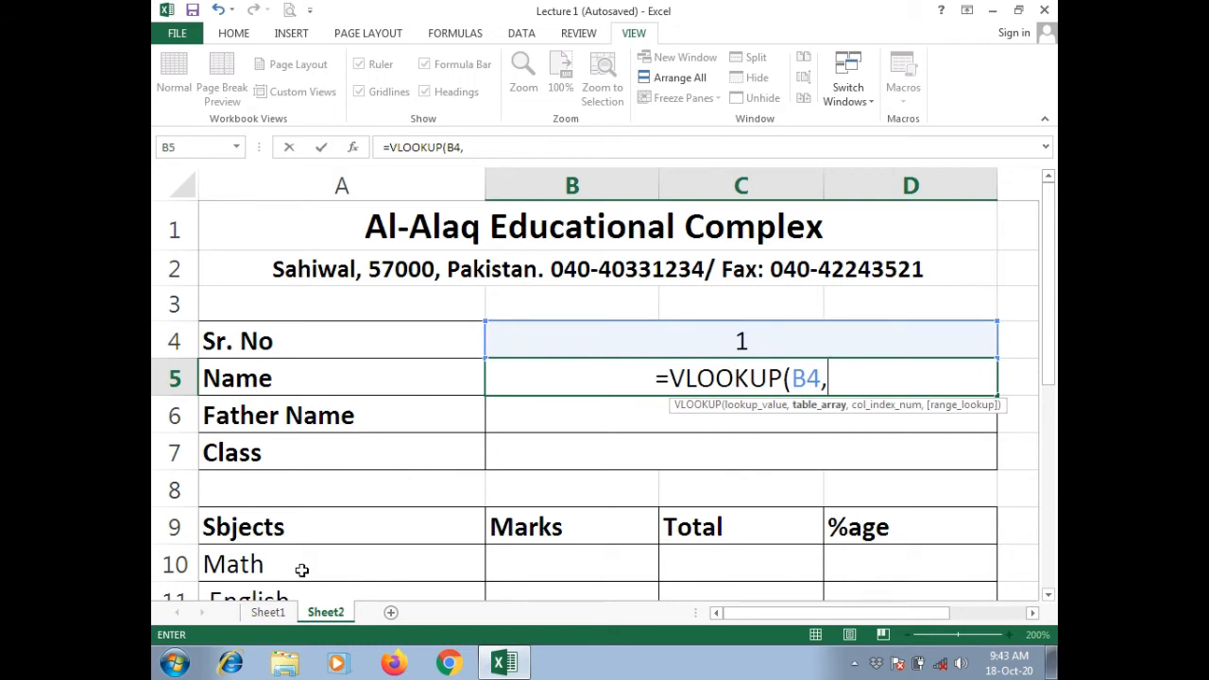
Give the Name formula the table range Sheet1!A2:I52 and remove the stray Sheet2 reference after it
{"action": "left_click", "coordinate": [270, 612]}
{"action": "left_click_drag", "start_coordinate": [201, 225], "coordinate": [707, 548]}
{"action": "left_click_drag", "start_coordinate": [1048, 470], "coordinate": [1050, 225]}
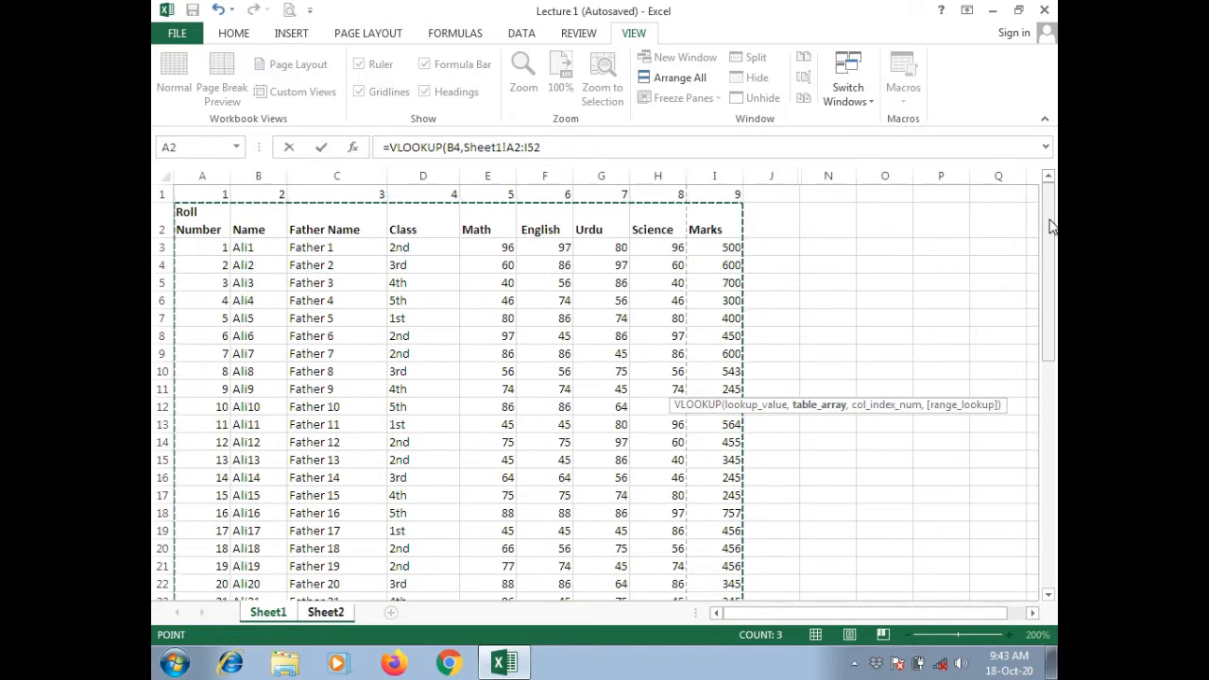
{"action": "type", "text": ","}
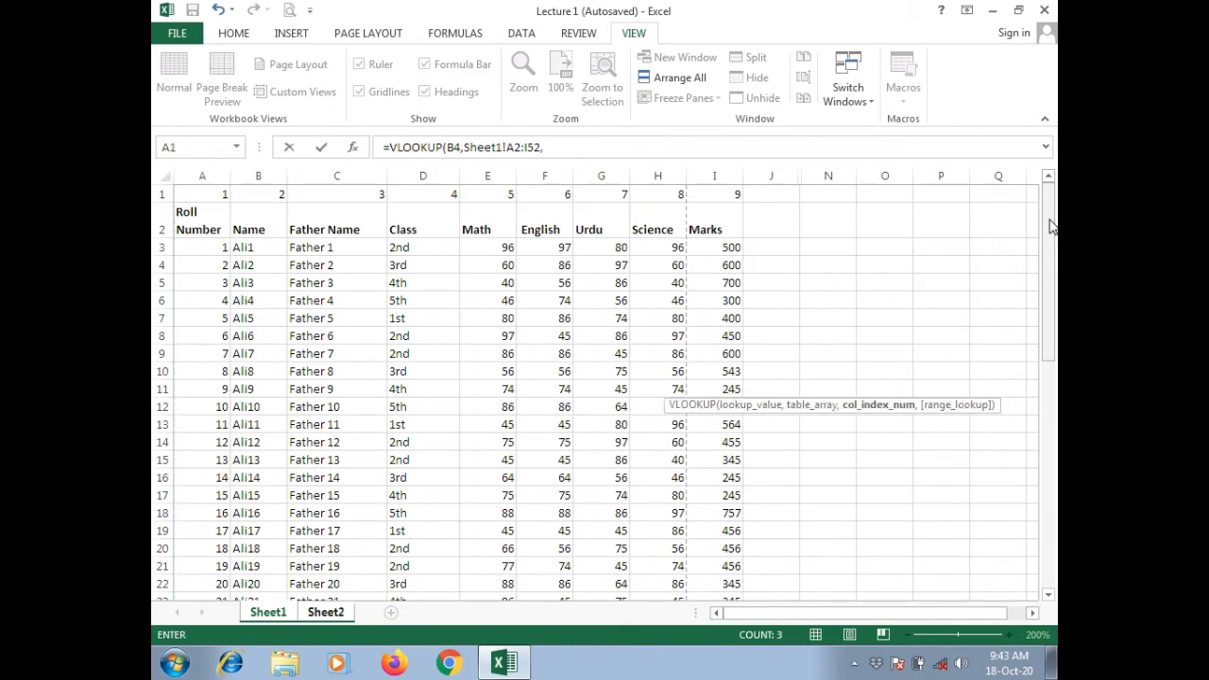
{"action": "left_click", "coordinate": [318, 613]}
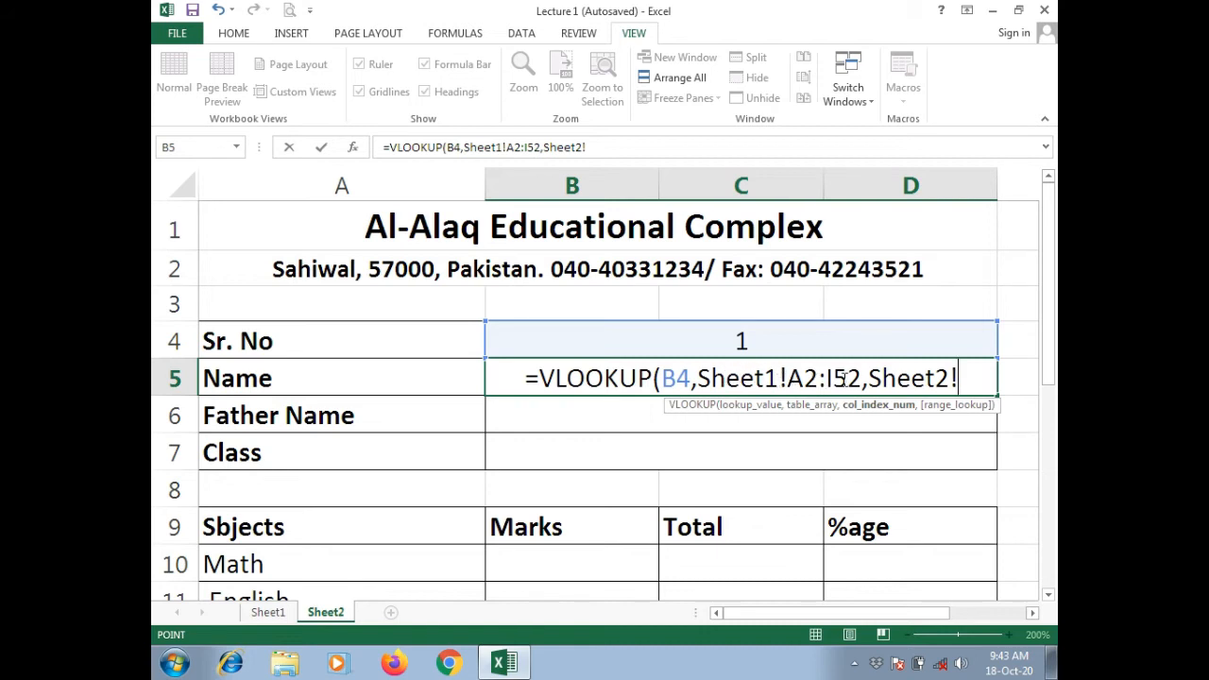
{"action": "key", "text": "BackSpace"}
{"action": "key", "text": "BackSpace"}
{"action": "key", "text": "BackSpace"}
{"action": "key", "text": "BackSpace"}
{"action": "key", "text": "BackSpace"}
{"action": "key", "text": "BackSpace"}
{"action": "key", "text": "BackSpace"}
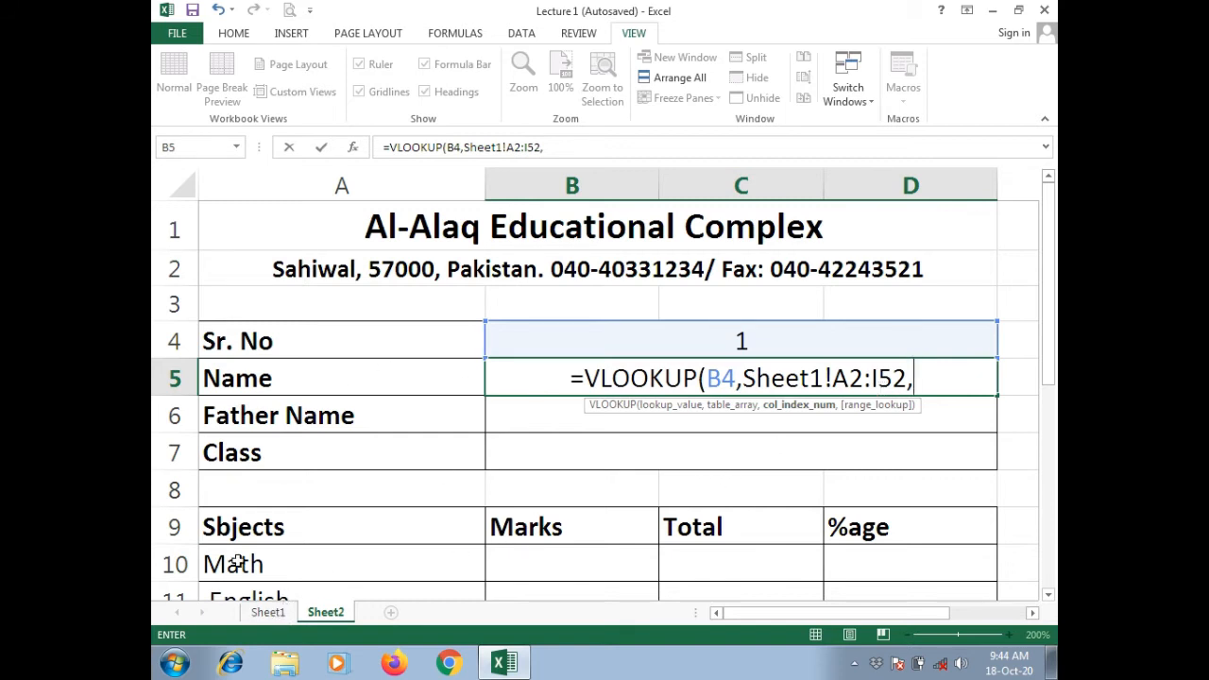
Check the Name column's number in row 1 of Sheet1, and clear the sheet reference this adds to the formula
{"action": "left_click", "coordinate": [268, 612]}
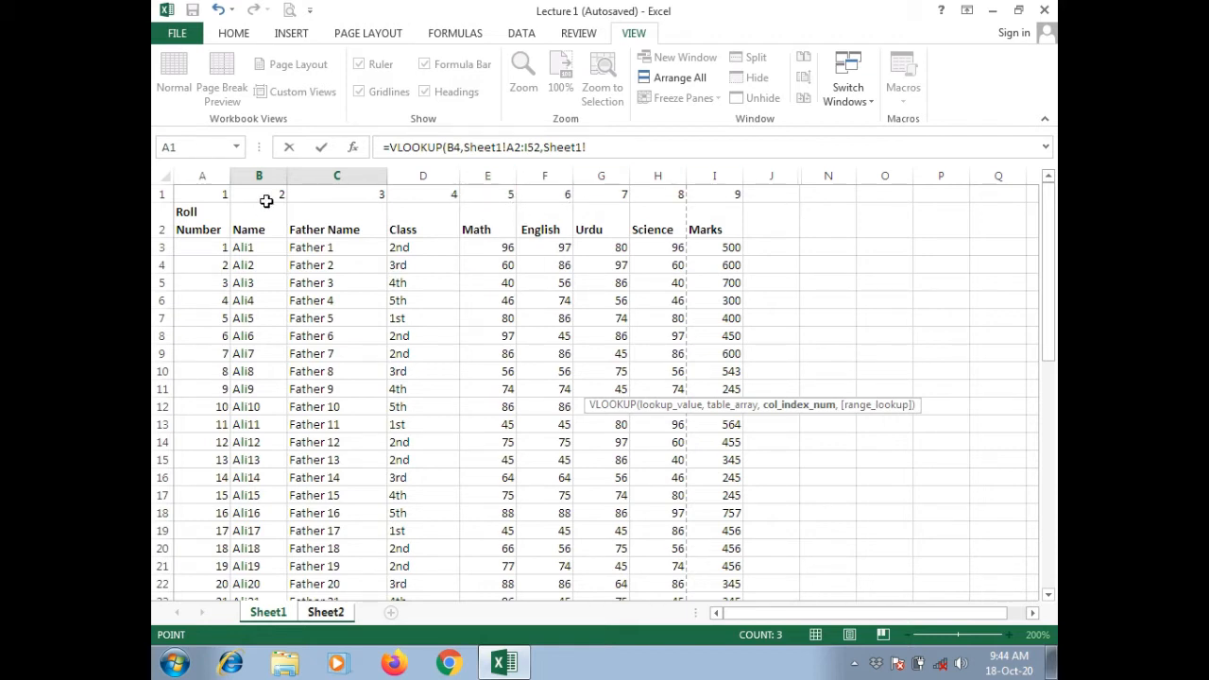
{"action": "left_click", "coordinate": [323, 614]}
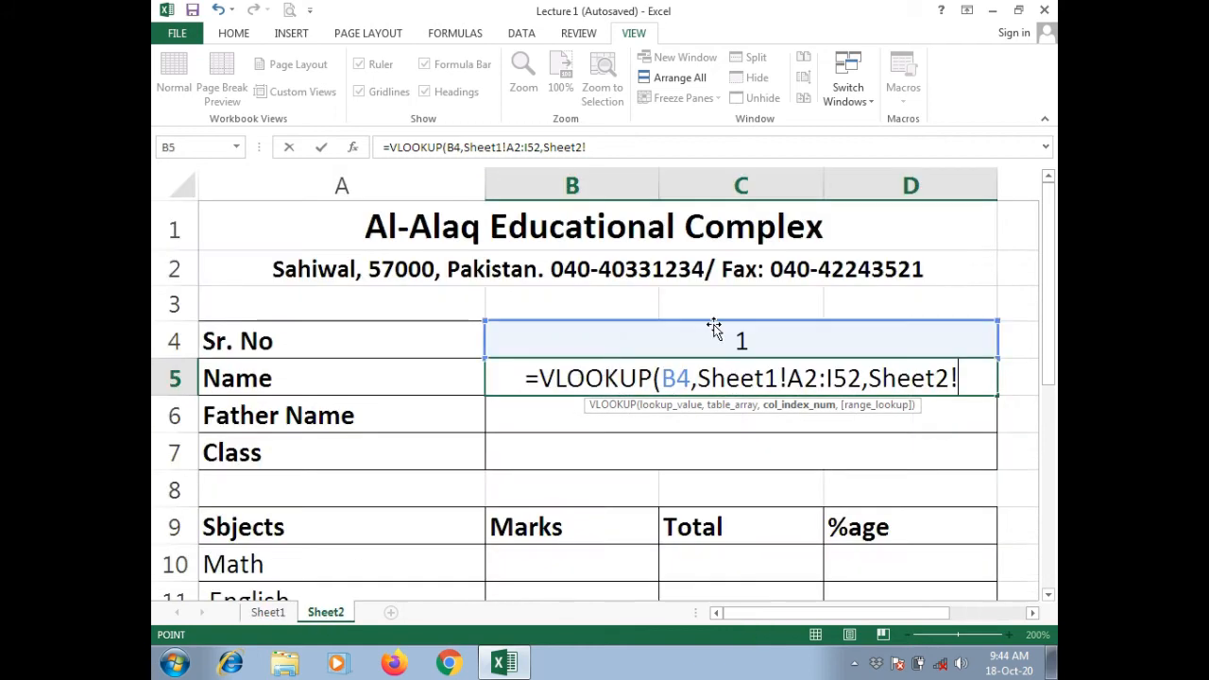
{"action": "key", "text": "BackSpace"}
{"action": "key", "text": "BackSpace"}
{"action": "key", "text": "BackSpace"}
{"action": "key", "text": "BackSpace"}
{"action": "key", "text": "BackSpace"}
{"action": "key", "text": "BackSpace"}
{"action": "key", "text": "BackSpace"}
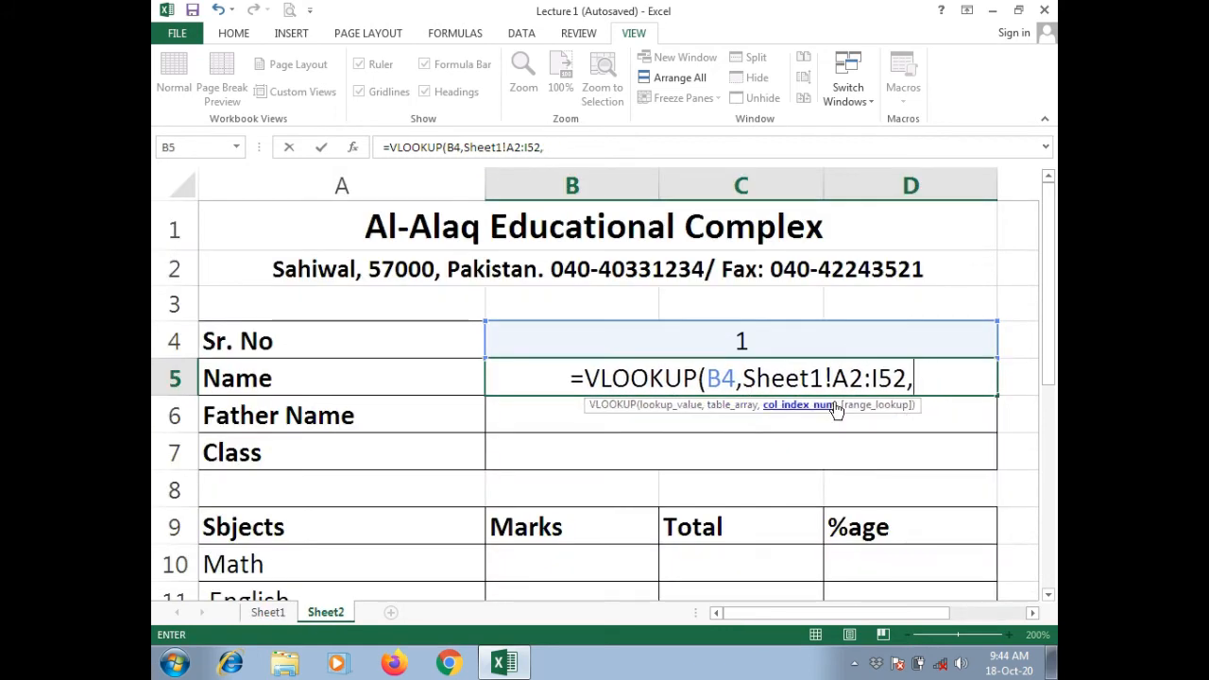
Complete the Name formula with column index 2 and approximate match TRUE
{"action": "type", "text": "2"}
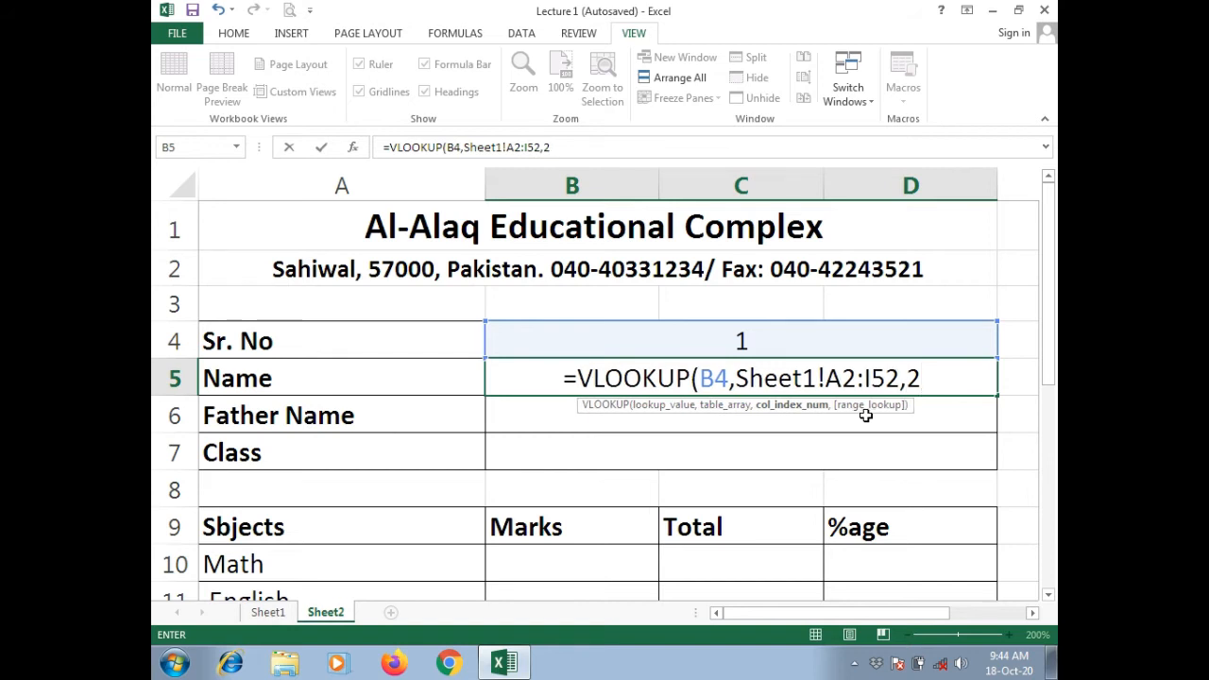
{"action": "type", "text": ","}
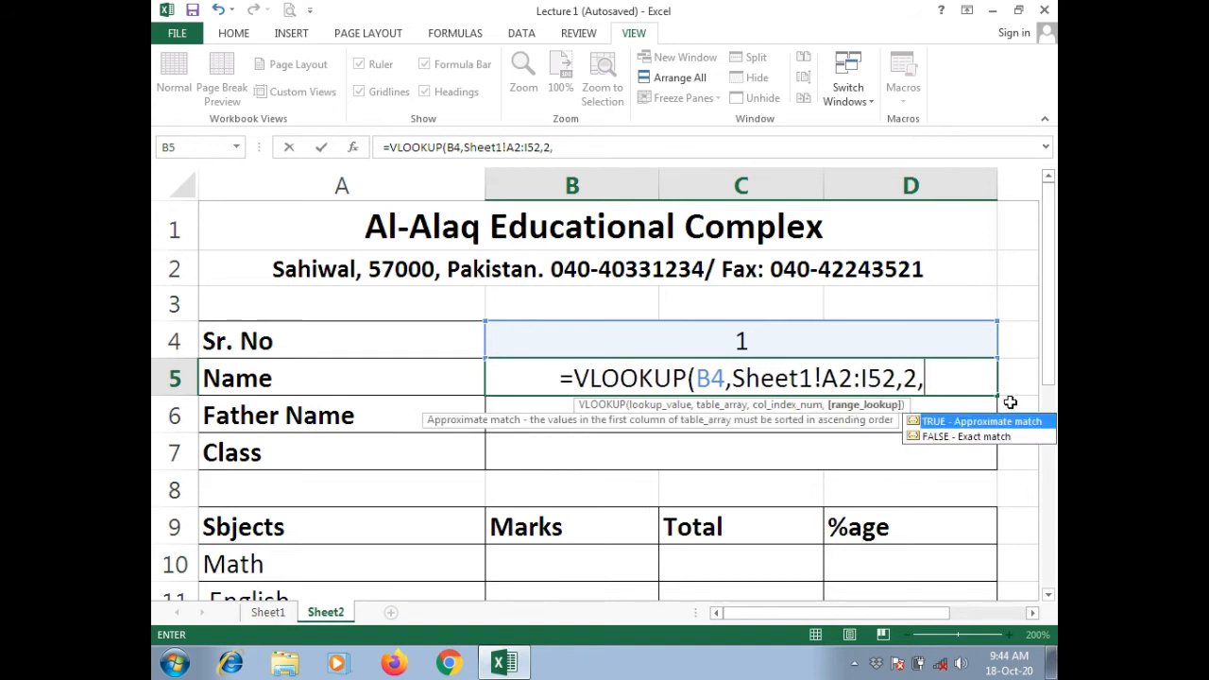
{"action": "double_click", "coordinate": [956, 423]}
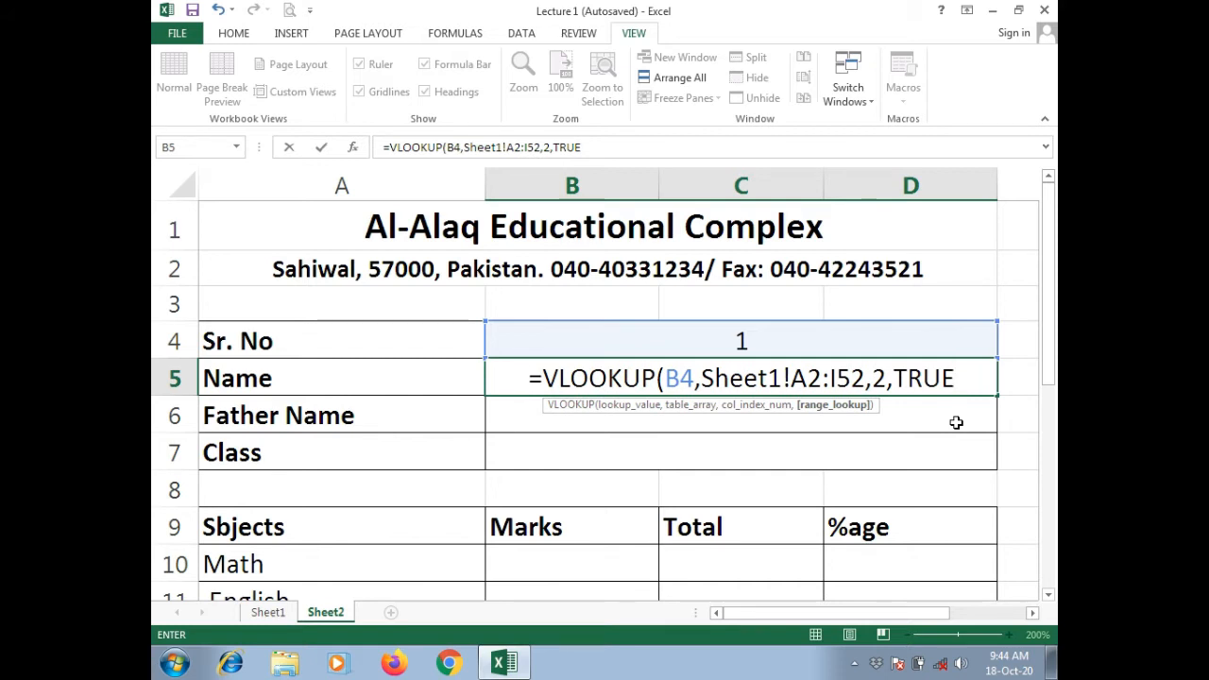
{"action": "type", "text": ")"}
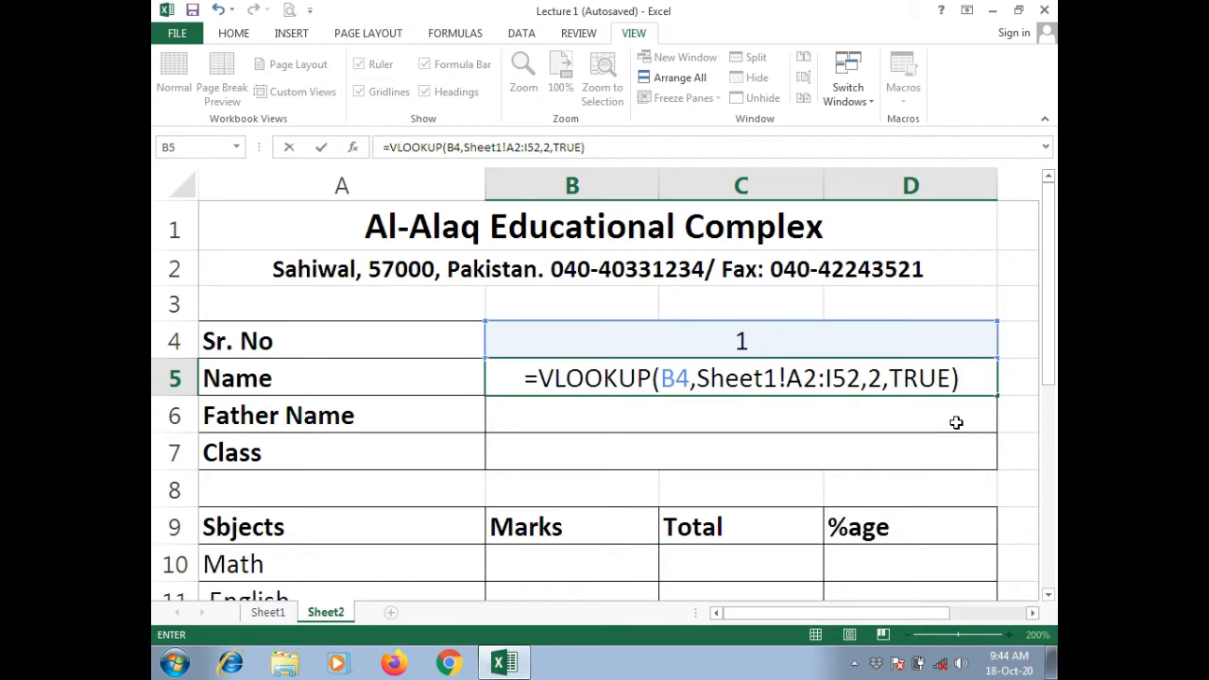
{"action": "key", "text": "Return"}
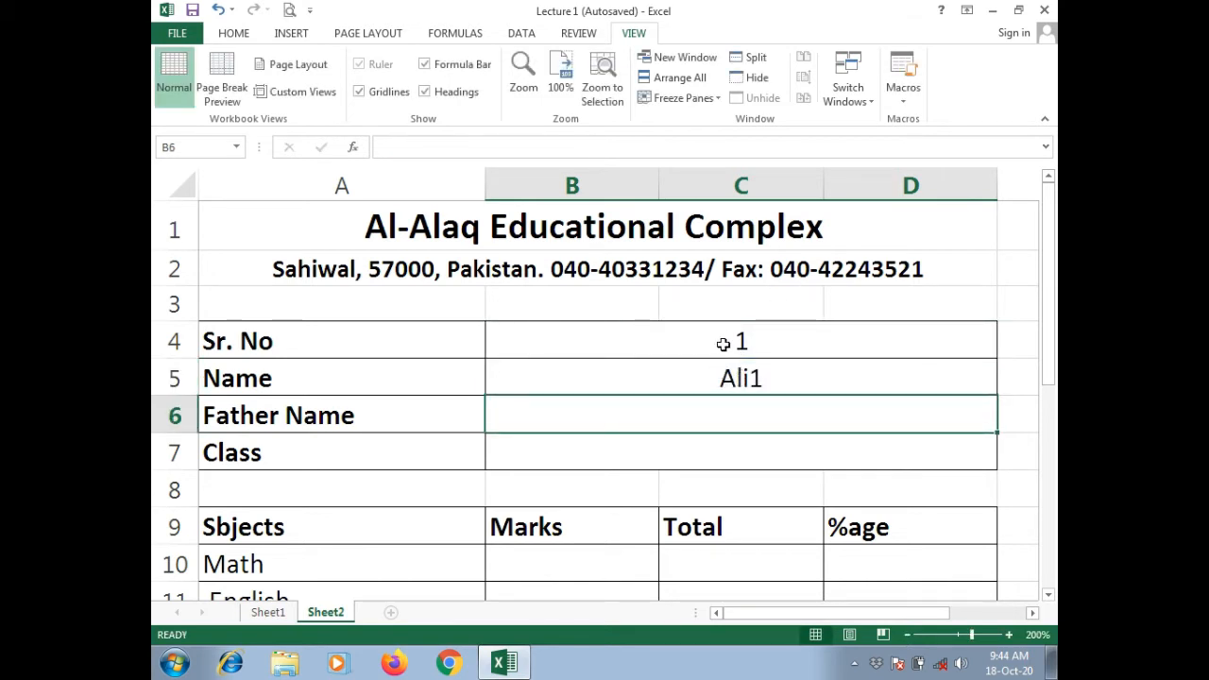
Compare the result card's Sr. No and Name with the first student's roll number and name on Sheet1
{"action": "left_click", "coordinate": [725, 348]}
{"action": "left_click", "coordinate": [677, 383]}
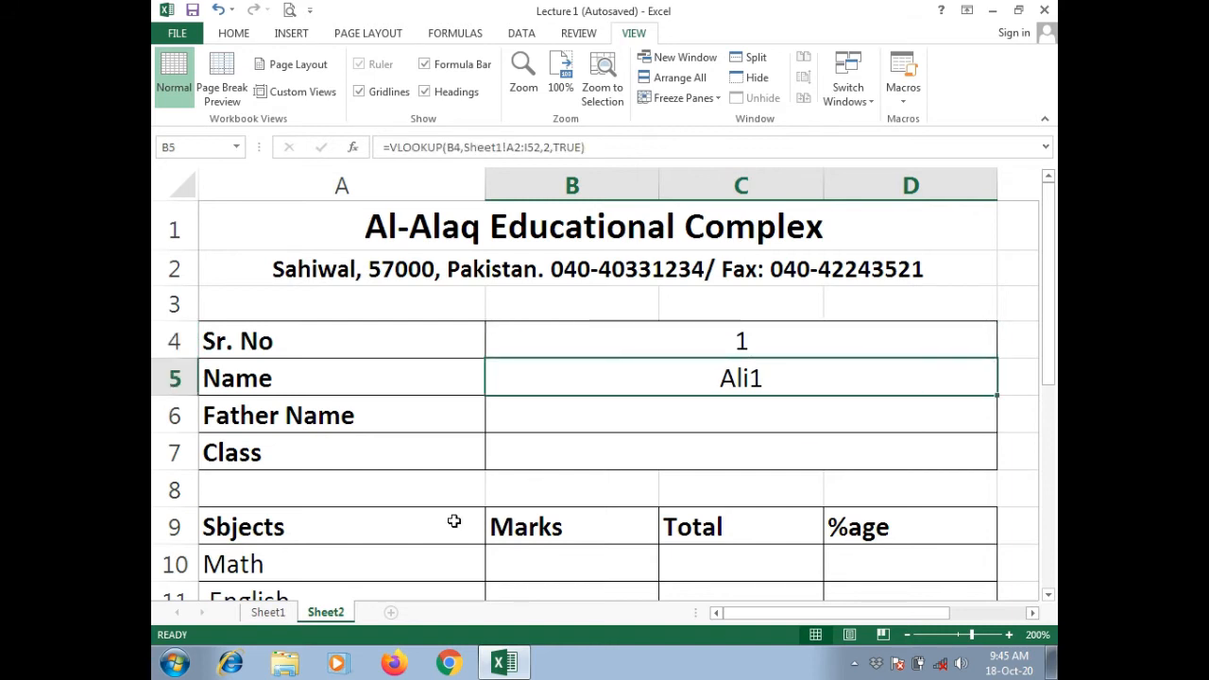
{"action": "left_click", "coordinate": [281, 615]}
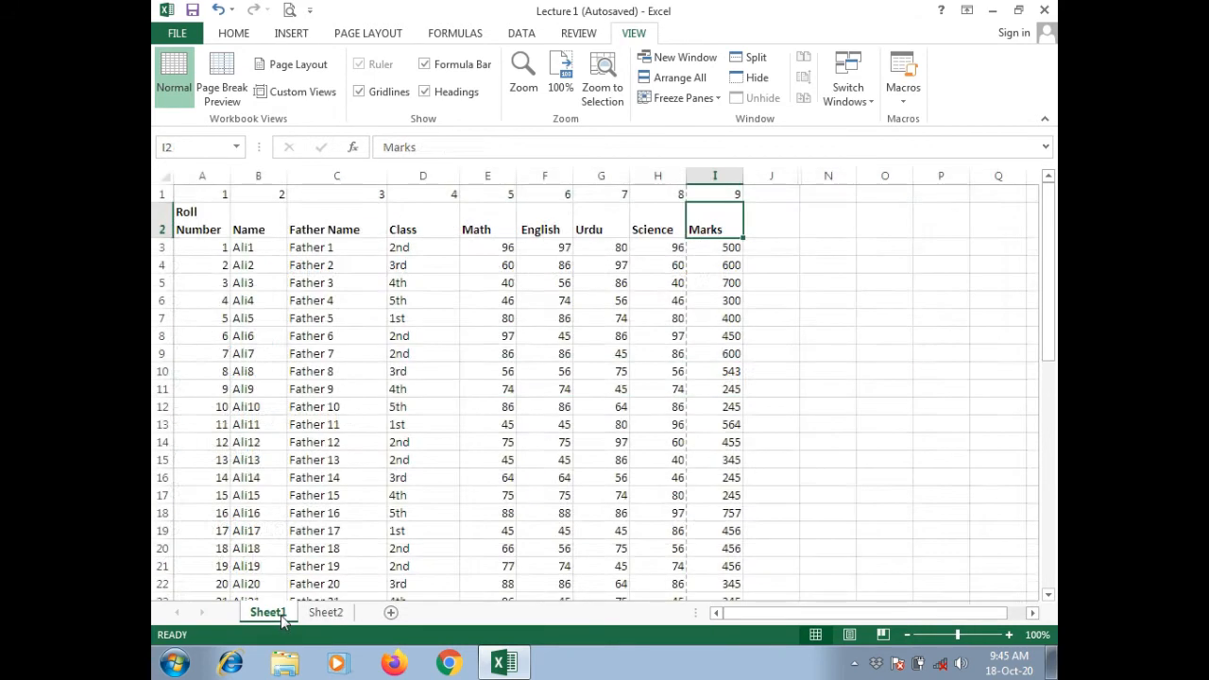
{"action": "left_click", "coordinate": [218, 242]}
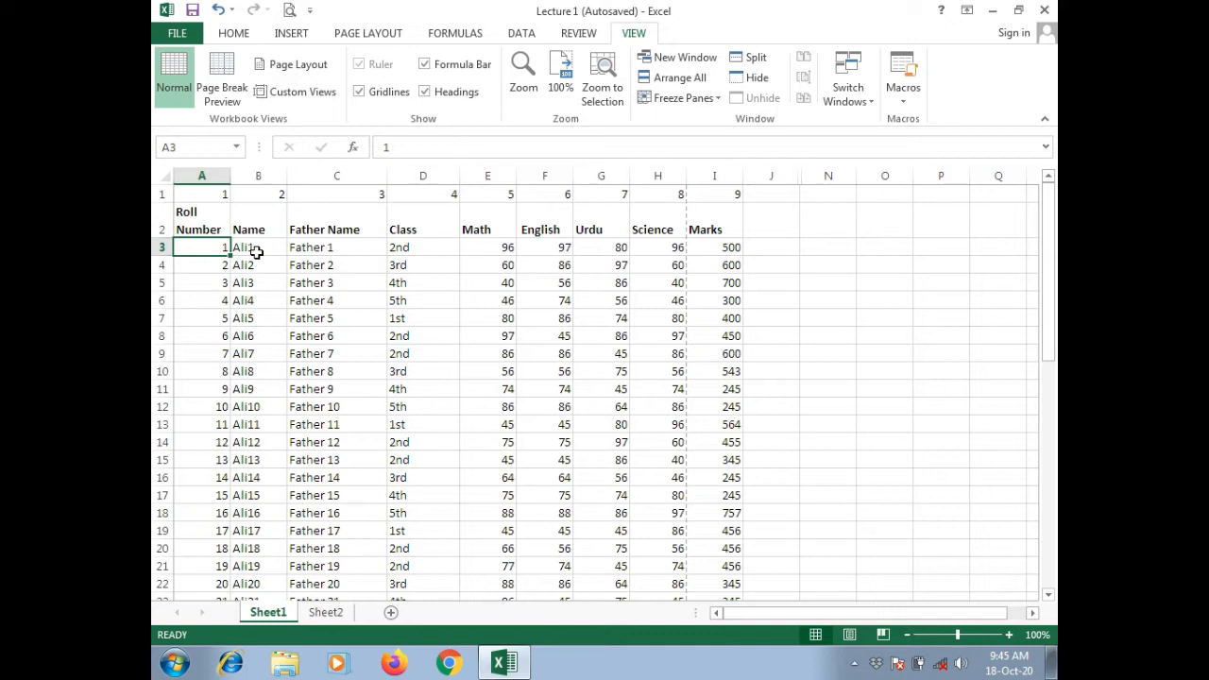
{"action": "left_click", "coordinate": [256, 246]}
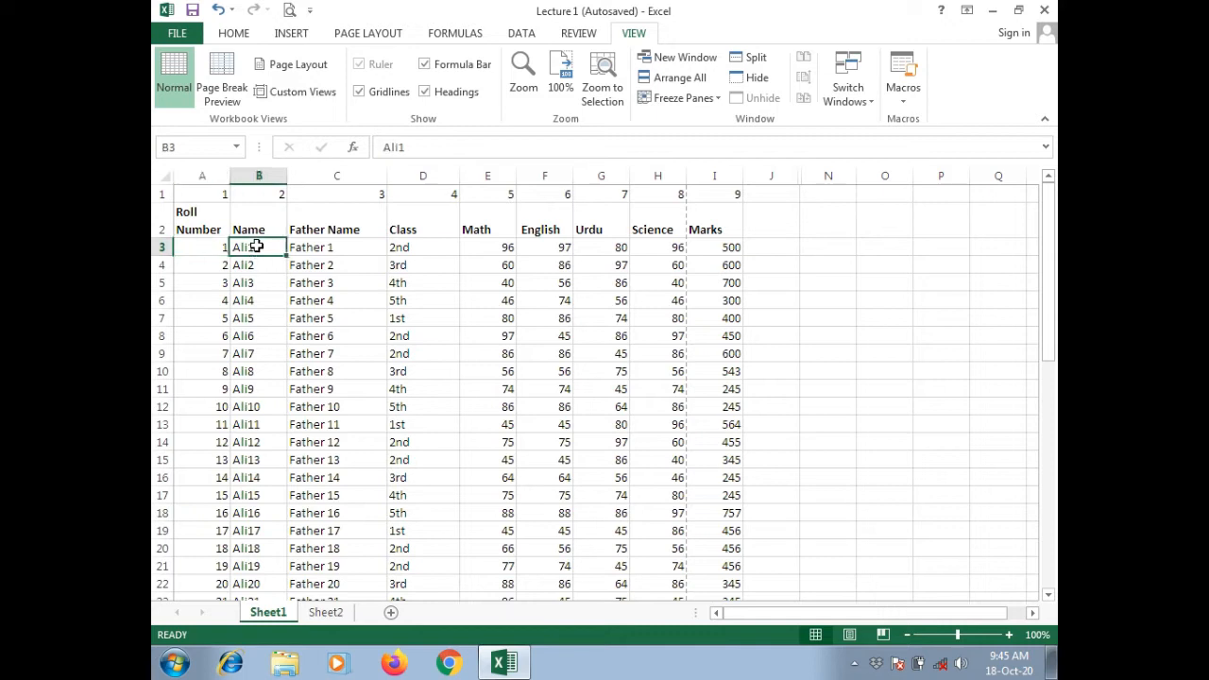
{"action": "left_click", "coordinate": [331, 614]}
Start a VLOOKUP formula in the Father Name cell B6 with cell B4 as the lookup value
{"action": "left_click", "coordinate": [619, 412]}
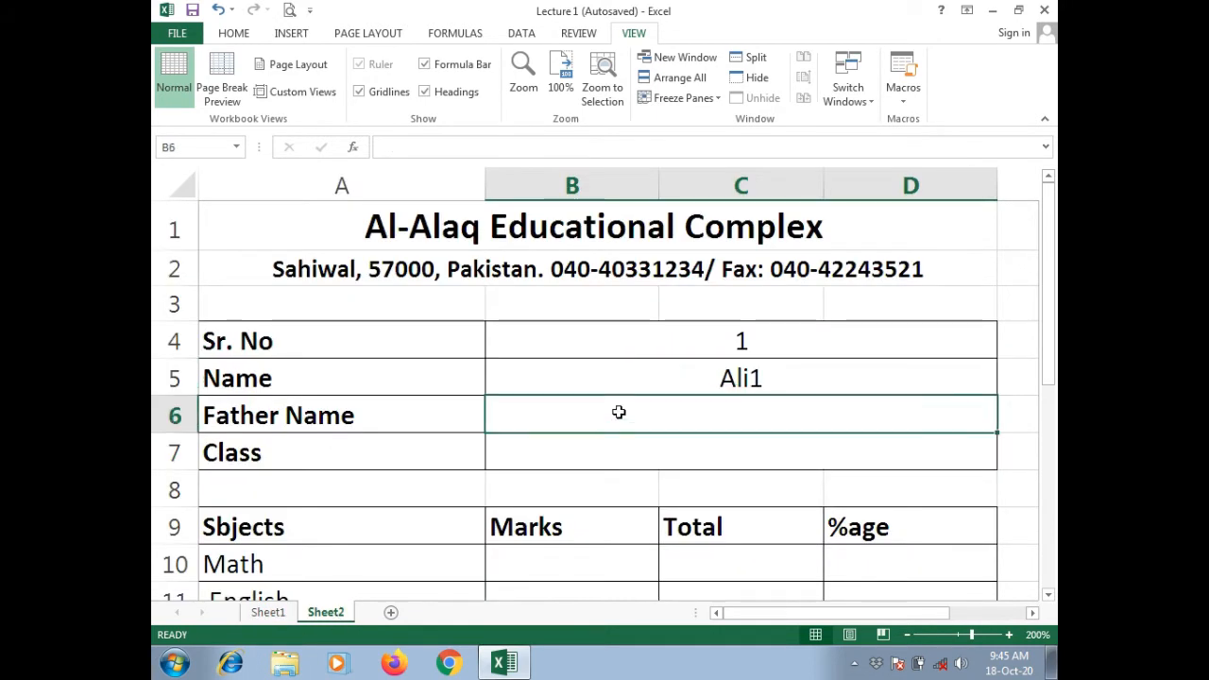
{"action": "type", "text": "="}
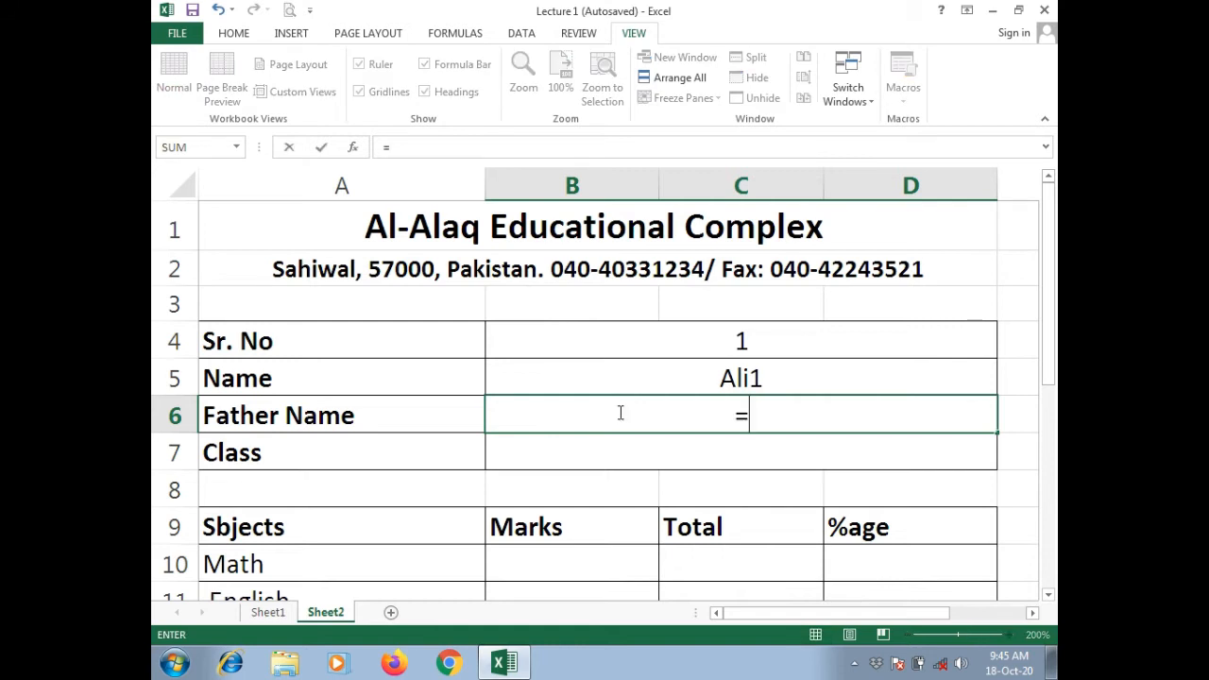
{"action": "type", "text": "vo"}
{"action": "key", "text": "BackSpace"}
{"action": "type", "text": "ll"}
{"action": "key", "text": "BackSpace"}
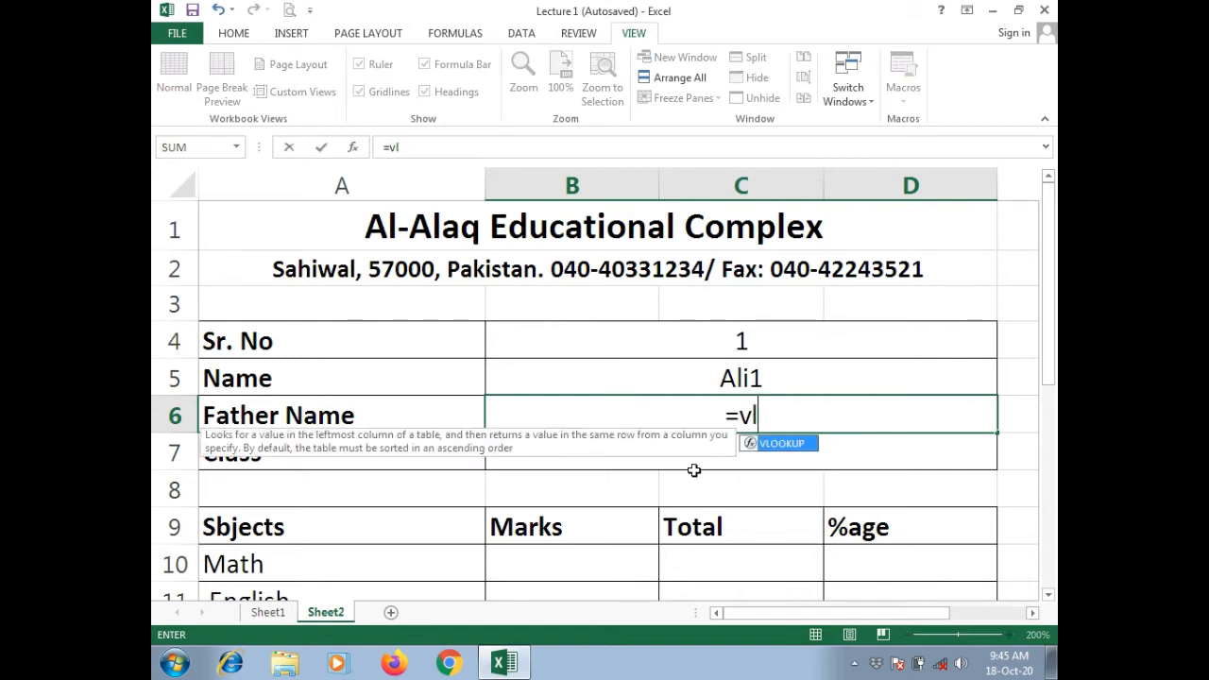
{"action": "double_click", "coordinate": [784, 444]}
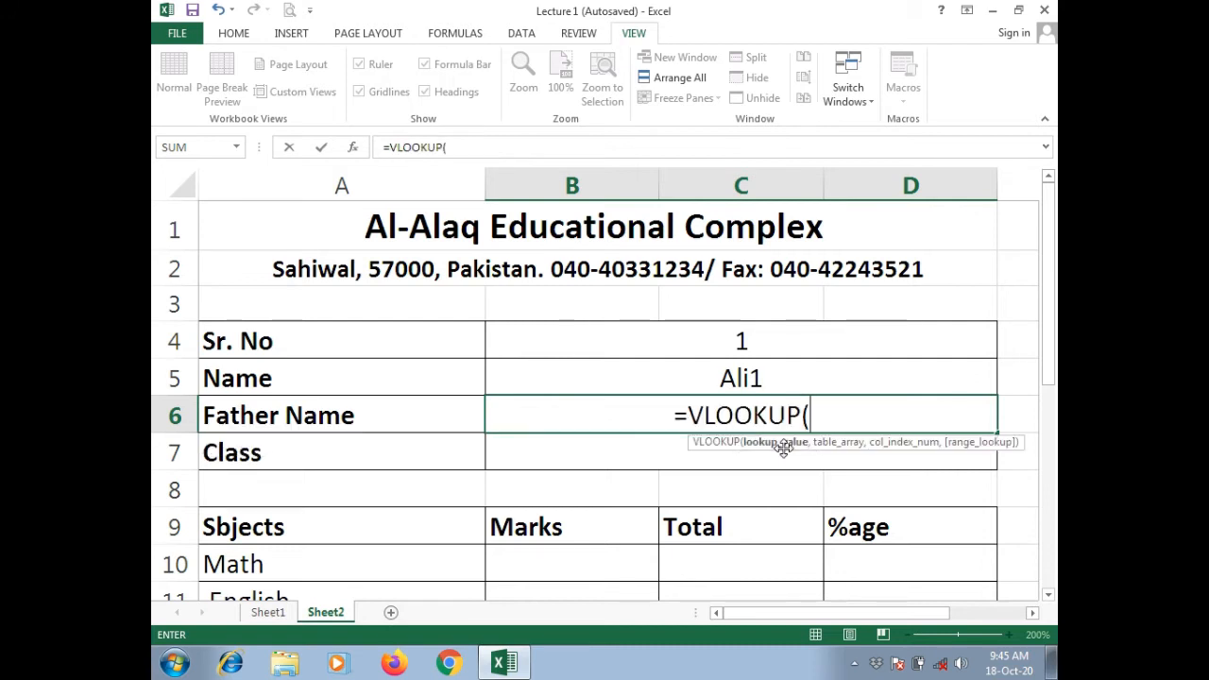
{"action": "left_click", "coordinate": [746, 338]}
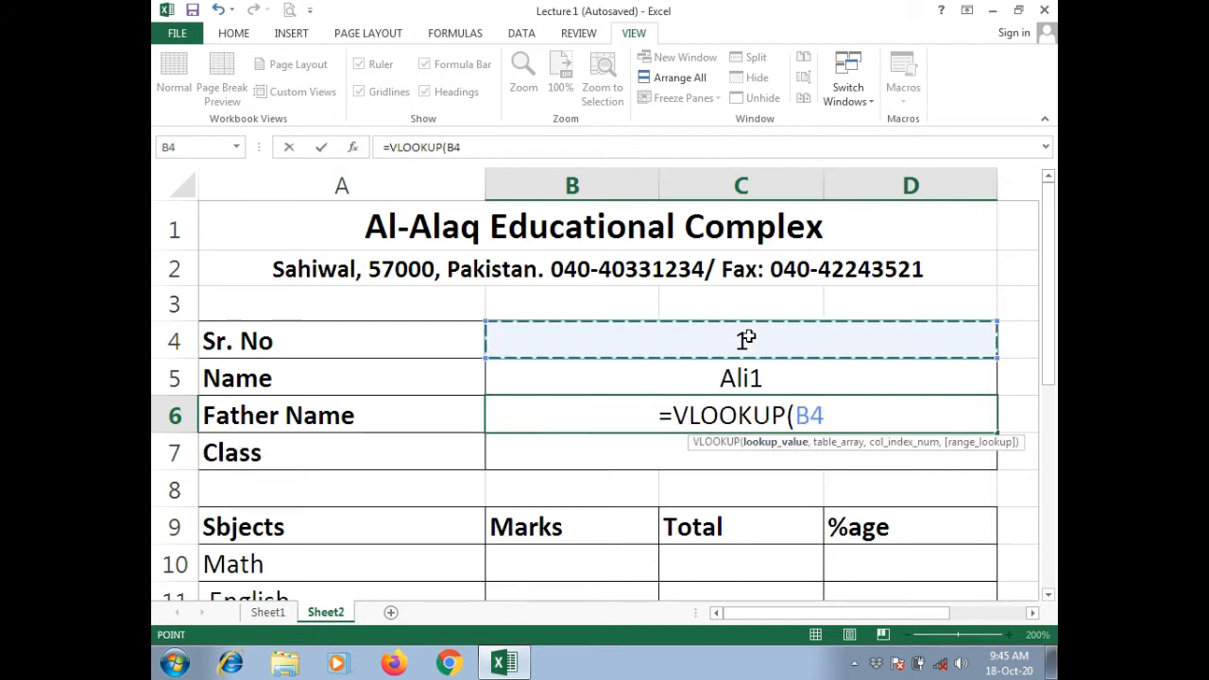
{"action": "type", "text": ","}
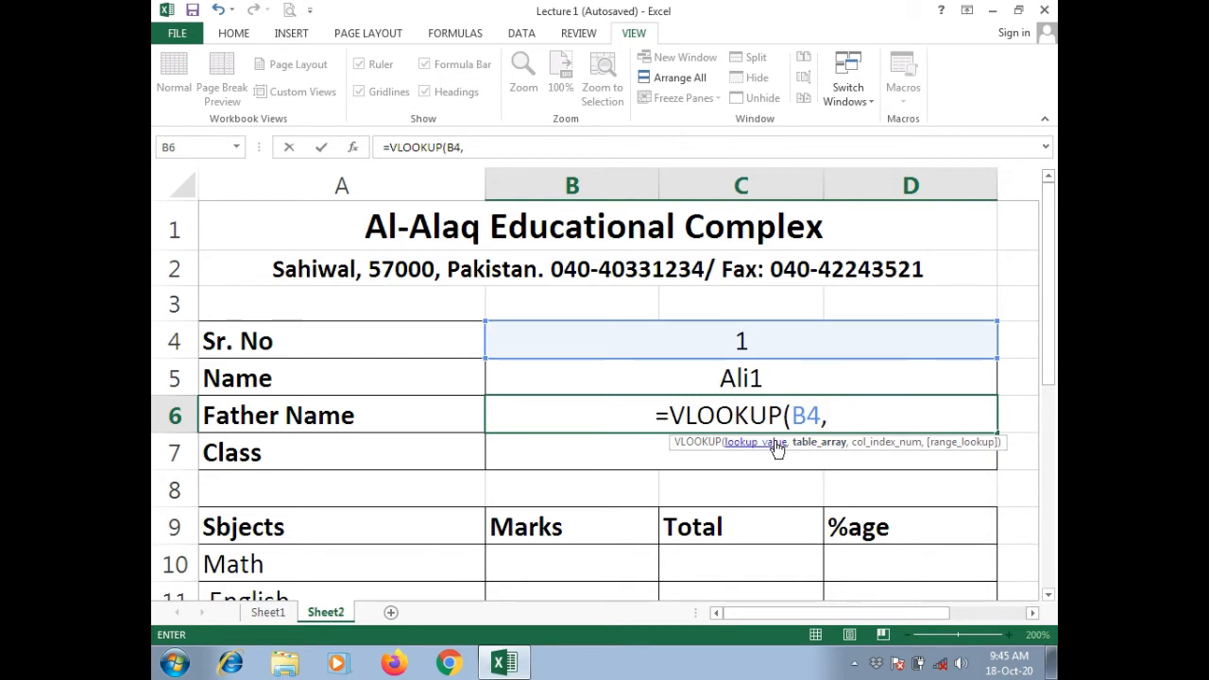
Set Sheet1!A2:I52 as the Father Name formula's table range and delete the stray Sheet2 reference following it
{"action": "left_click", "coordinate": [267, 612]}
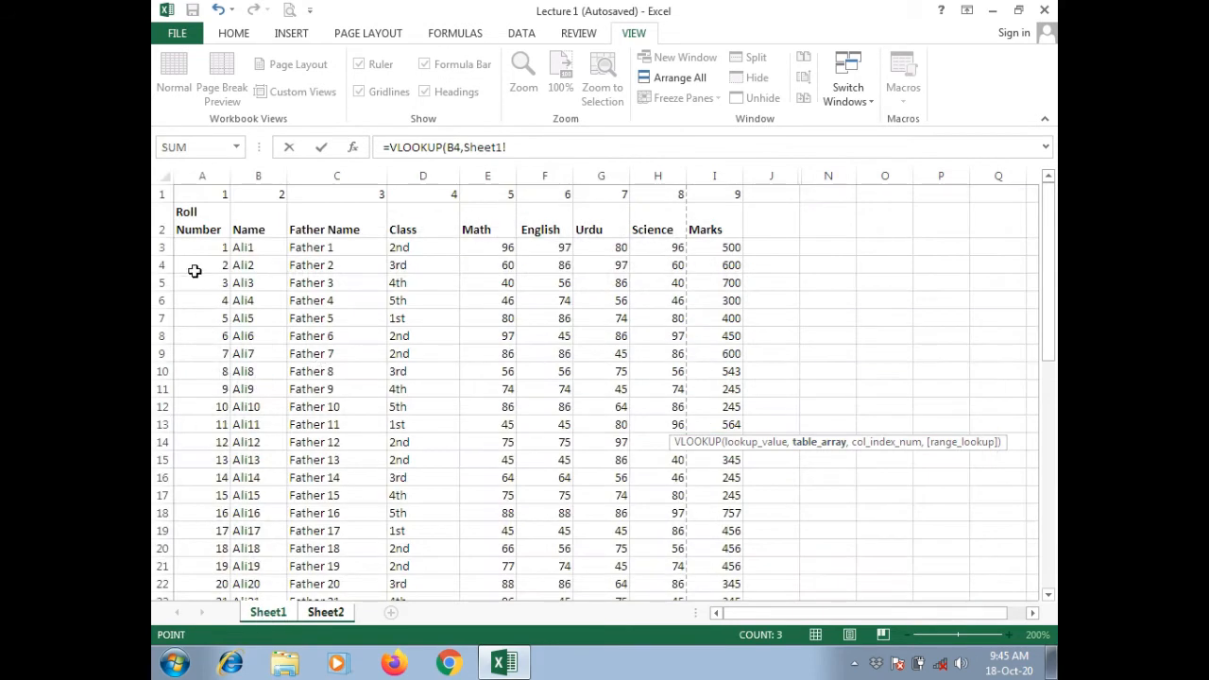
{"action": "left_click_drag", "start_coordinate": [197, 230], "coordinate": [730, 565]}
{"action": "type", "text": ","}
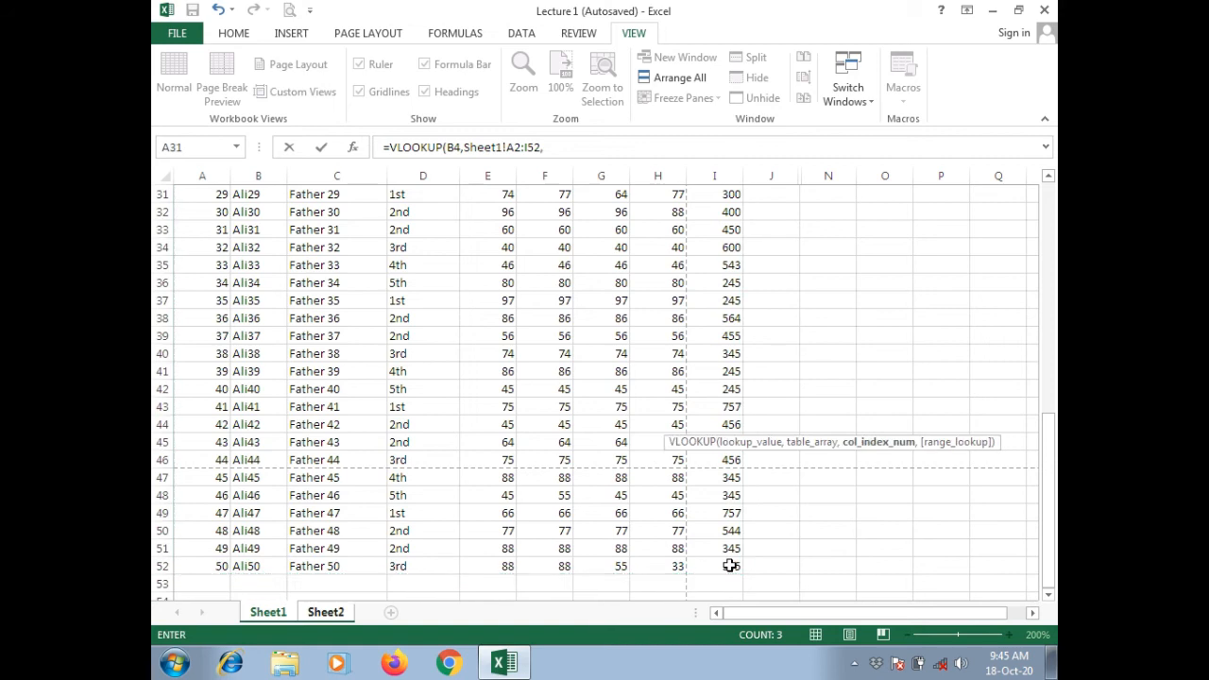
{"action": "left_click", "coordinate": [330, 614]}
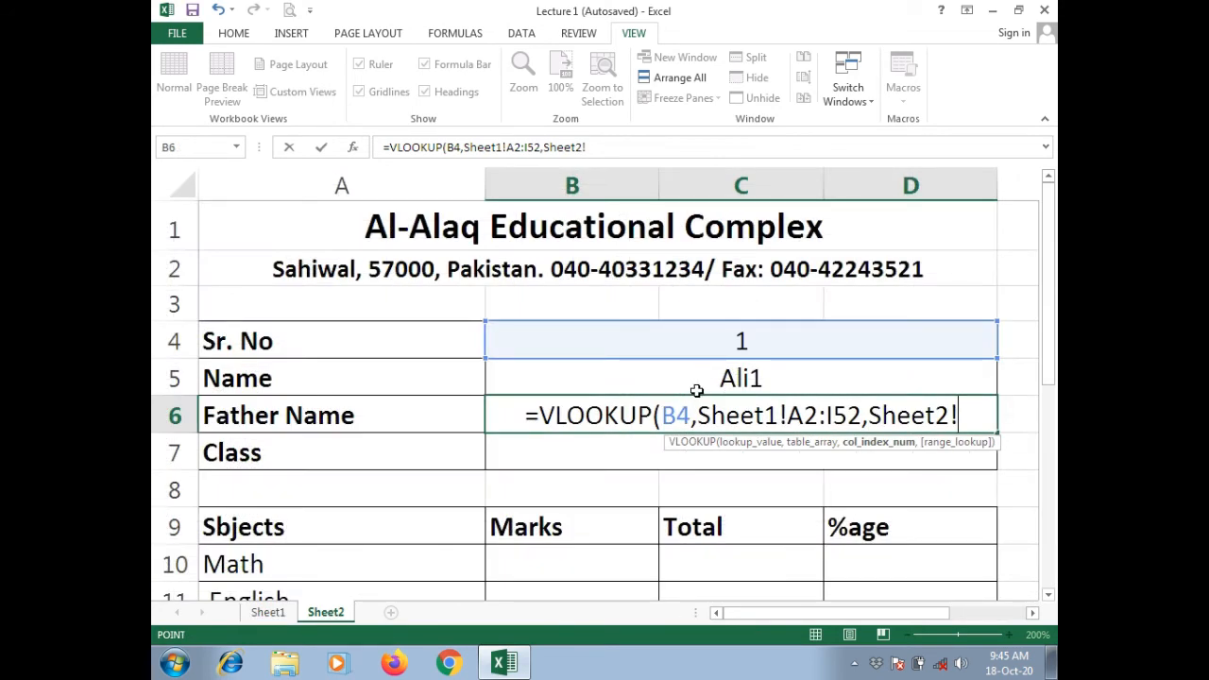
{"action": "key", "text": "BackSpace"}
{"action": "key", "text": "BackSpace"}
{"action": "key", "text": "BackSpace"}
{"action": "key", "text": "BackSpace"}
{"action": "key", "text": "BackSpace"}
{"action": "key", "text": "BackSpace"}
{"action": "key", "text": "BackSpace"}
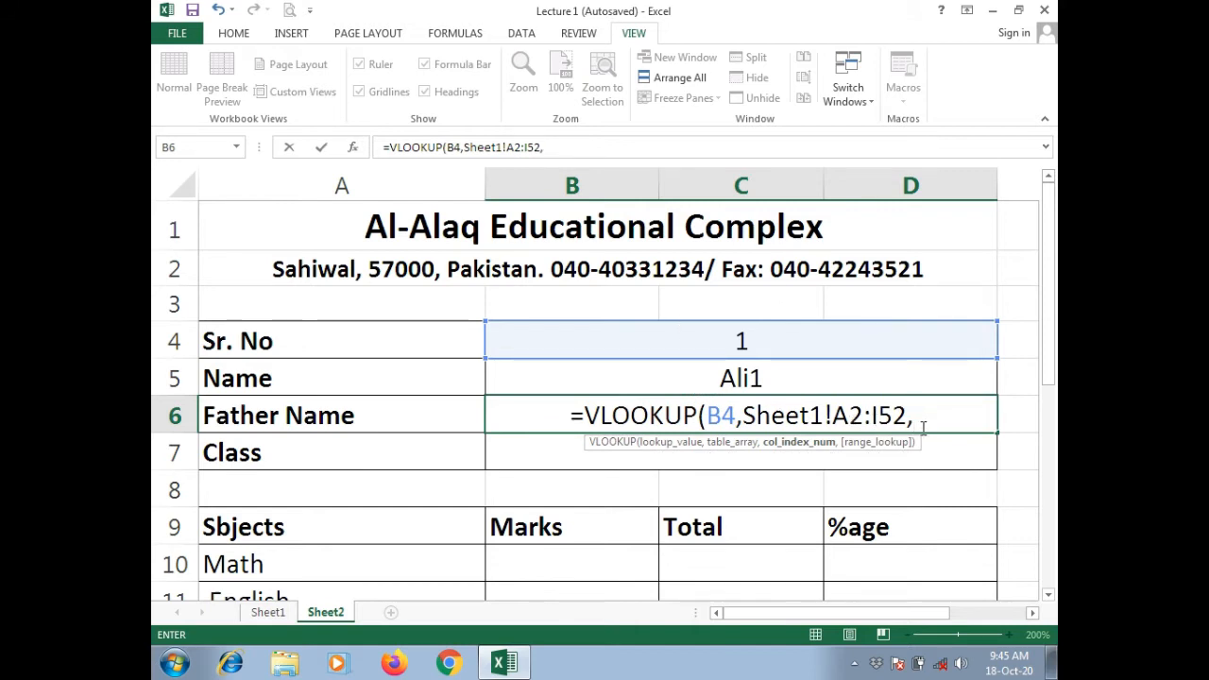
Check the Father Name column's index number on Sheet1, and remove the resulting stray Sheet1 reference from the B6 formula
{"action": "key", "text": "ctrl+Page_Up"}
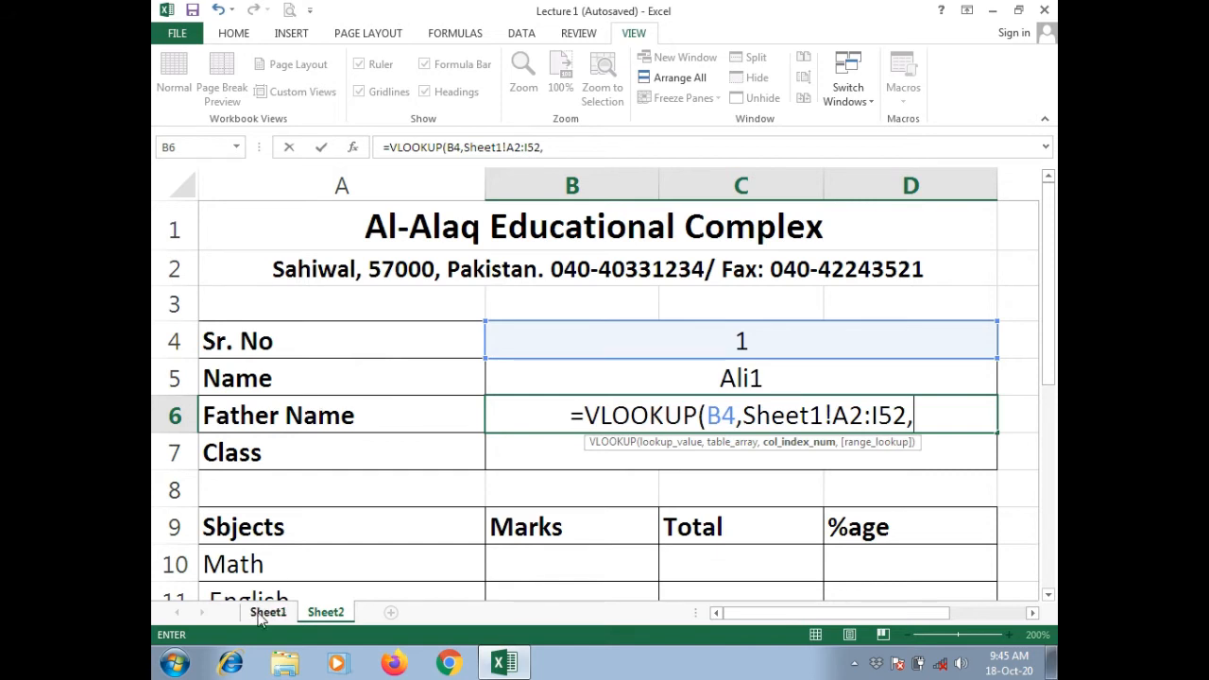
{"action": "left_click_drag", "start_coordinate": [1048, 500], "coordinate": [1046, 119]}
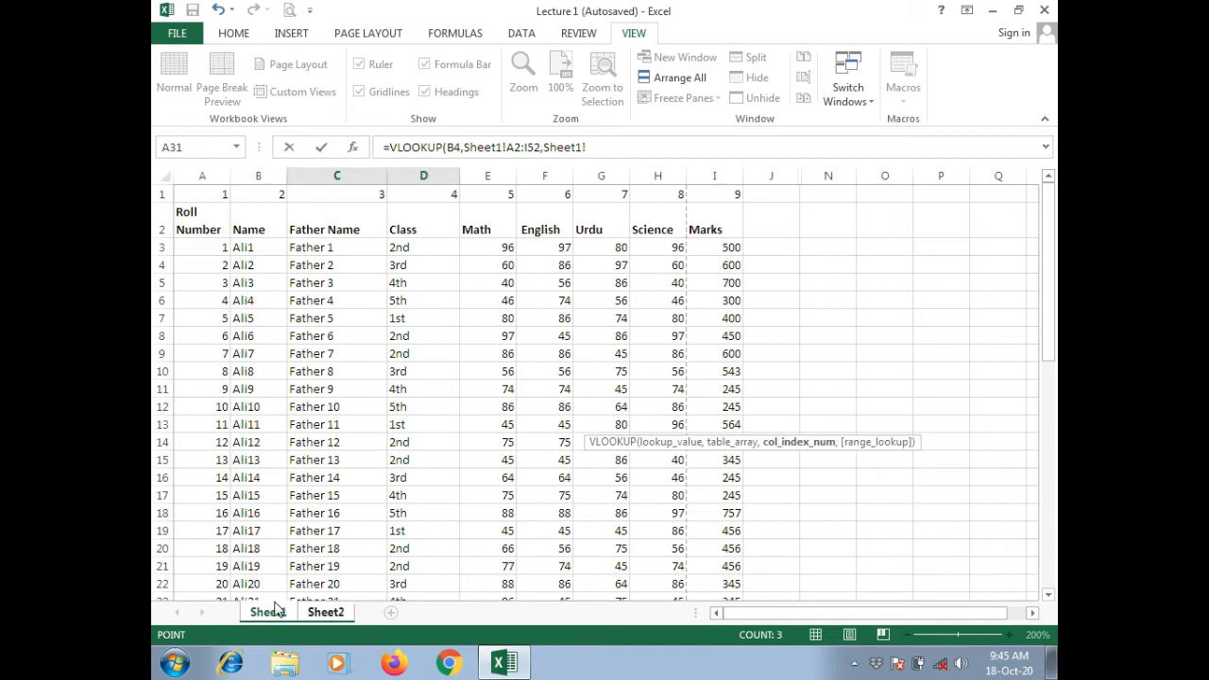
{"action": "left_click", "coordinate": [321, 612]}
{"action": "key", "text": "BackSpace"}
{"action": "key", "text": "BackSpace"}
{"action": "key", "text": "BackSpace"}
{"action": "key", "text": "BackSpace"}
{"action": "key", "text": "BackSpace"}
{"action": "key", "text": "BackSpace"}
{"action": "key", "text": "BackSpace"}
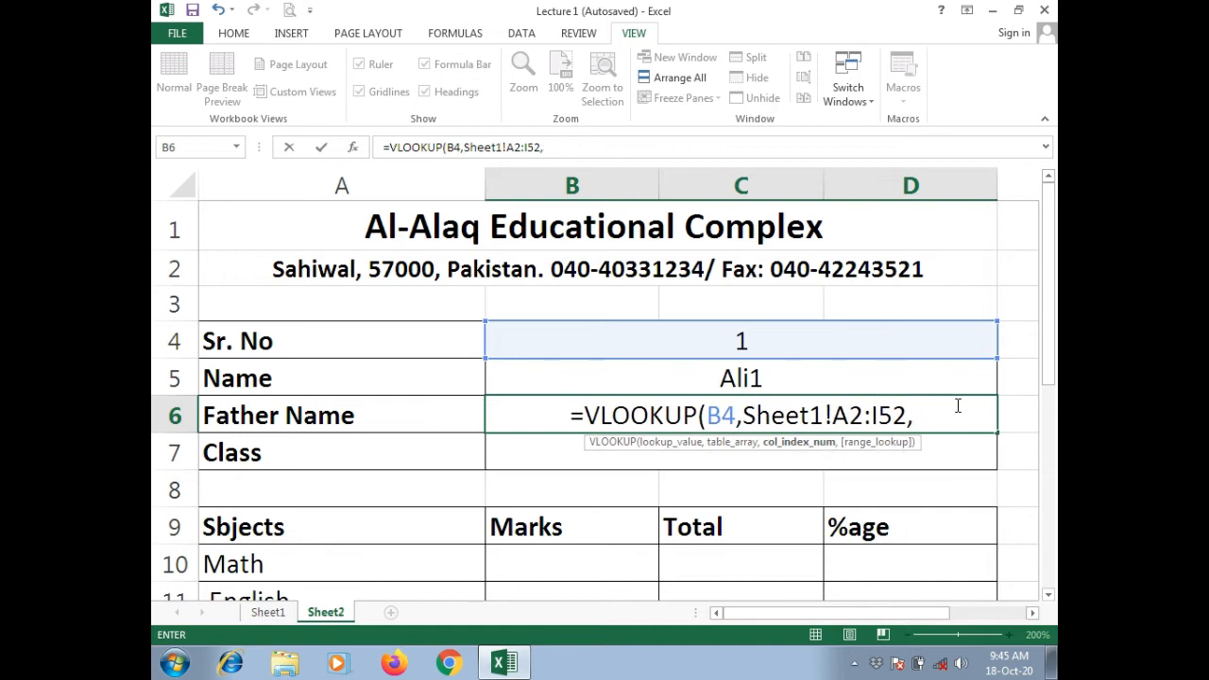
Complete the Father Name formula with column index 3 and approximate match TRUE
{"action": "type", "text": "3"}
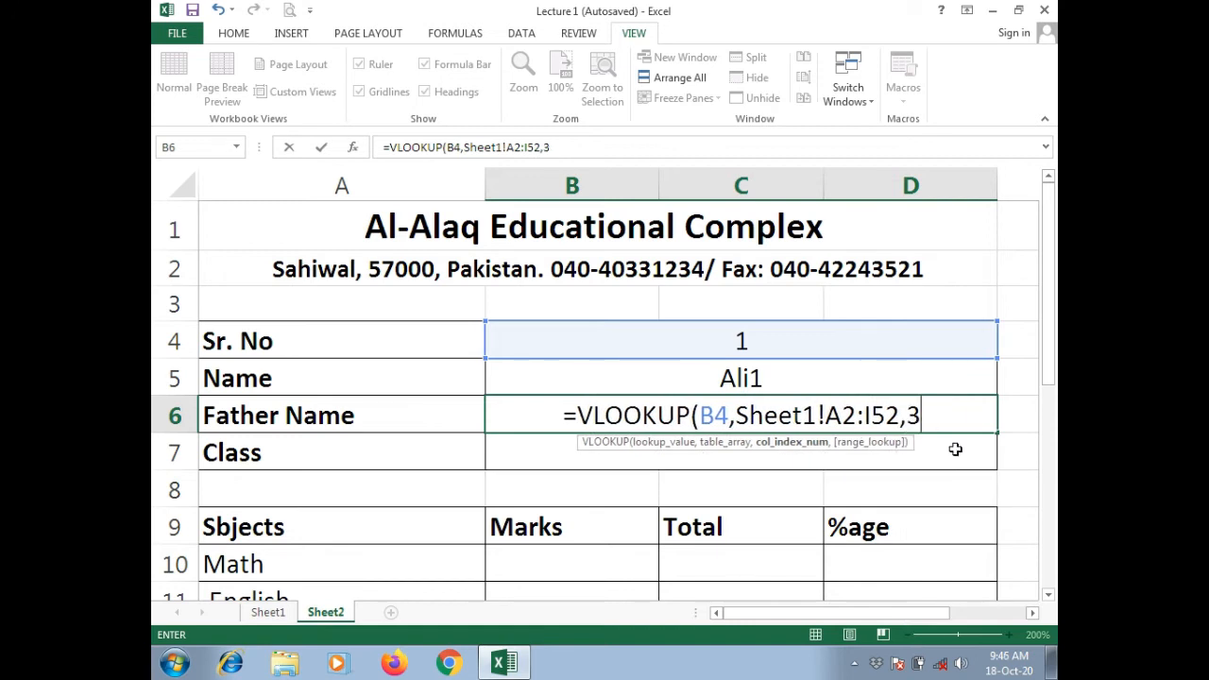
{"action": "type", "text": ","}
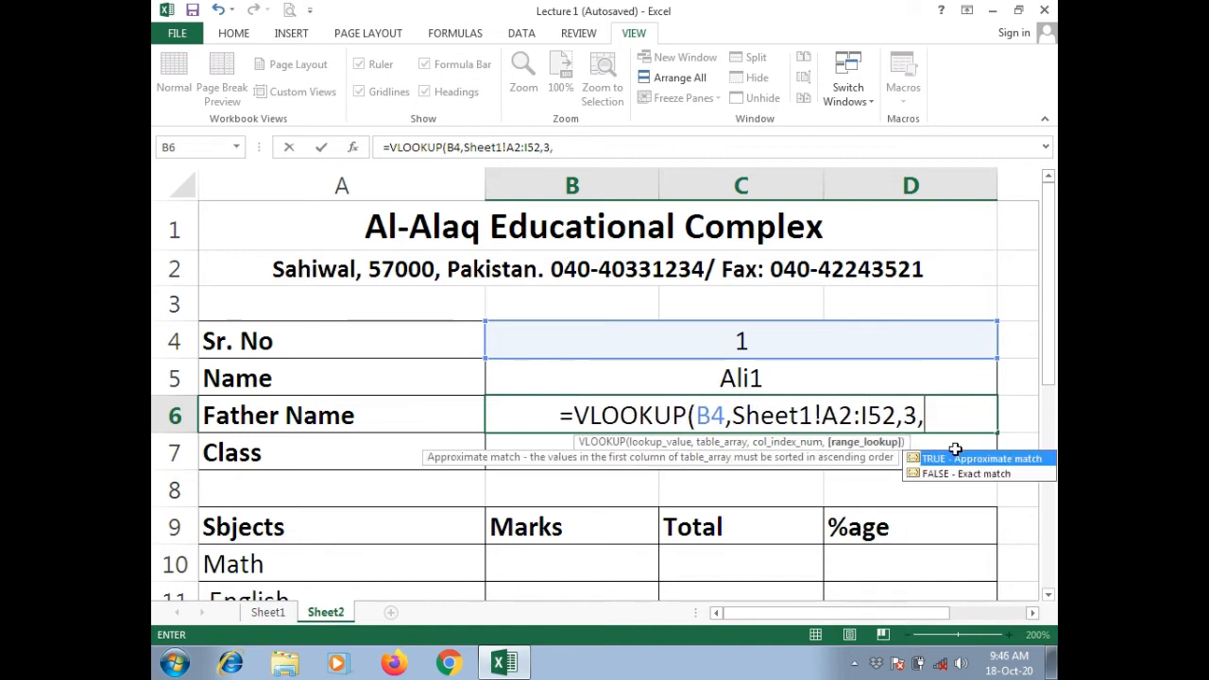
{"action": "double_click", "coordinate": [935, 459]}
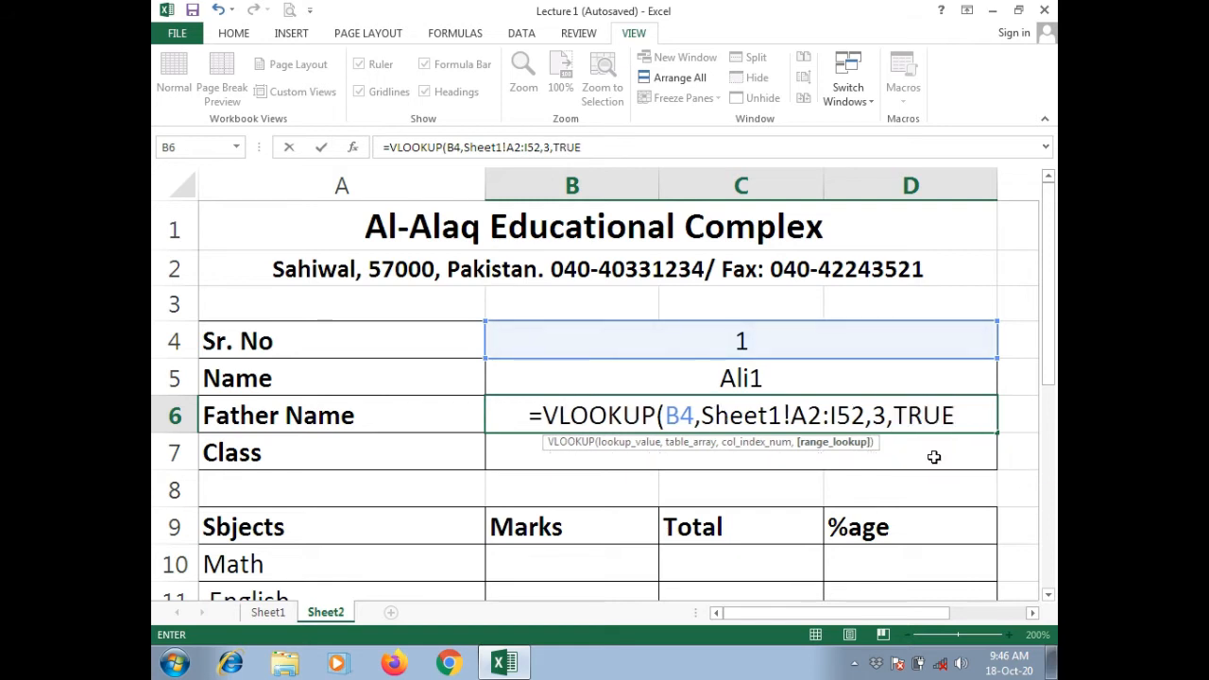
{"action": "type", "text": ")"}
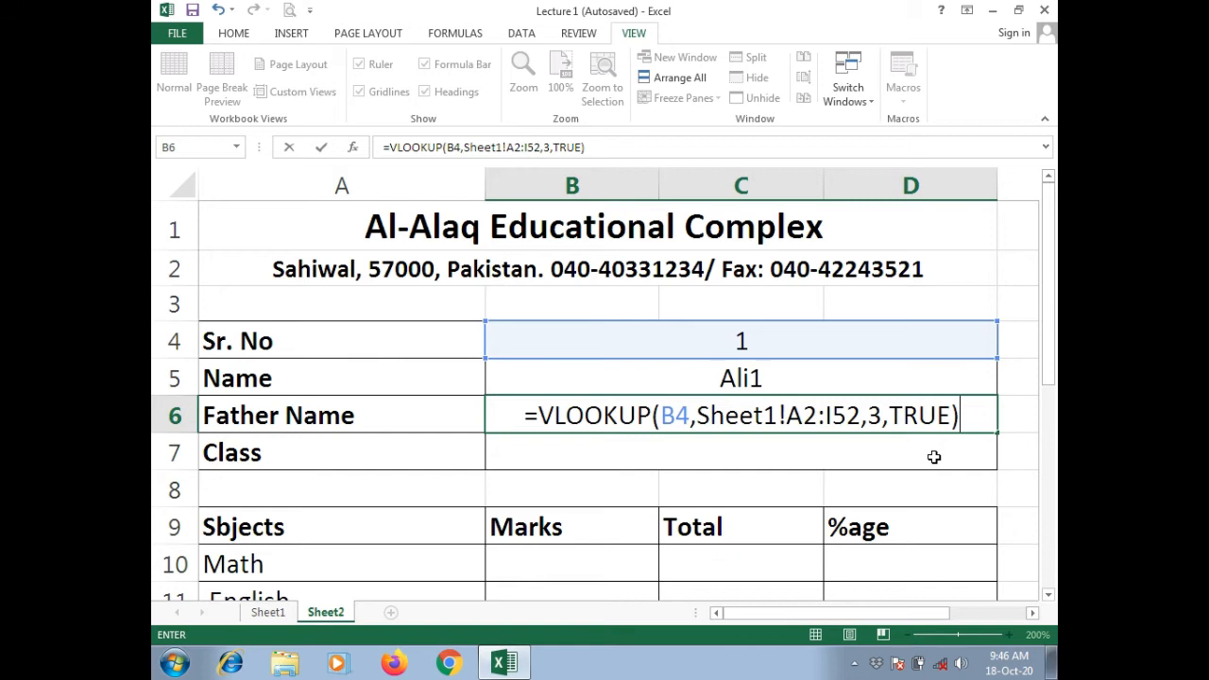
{"action": "key", "text": "Return"}
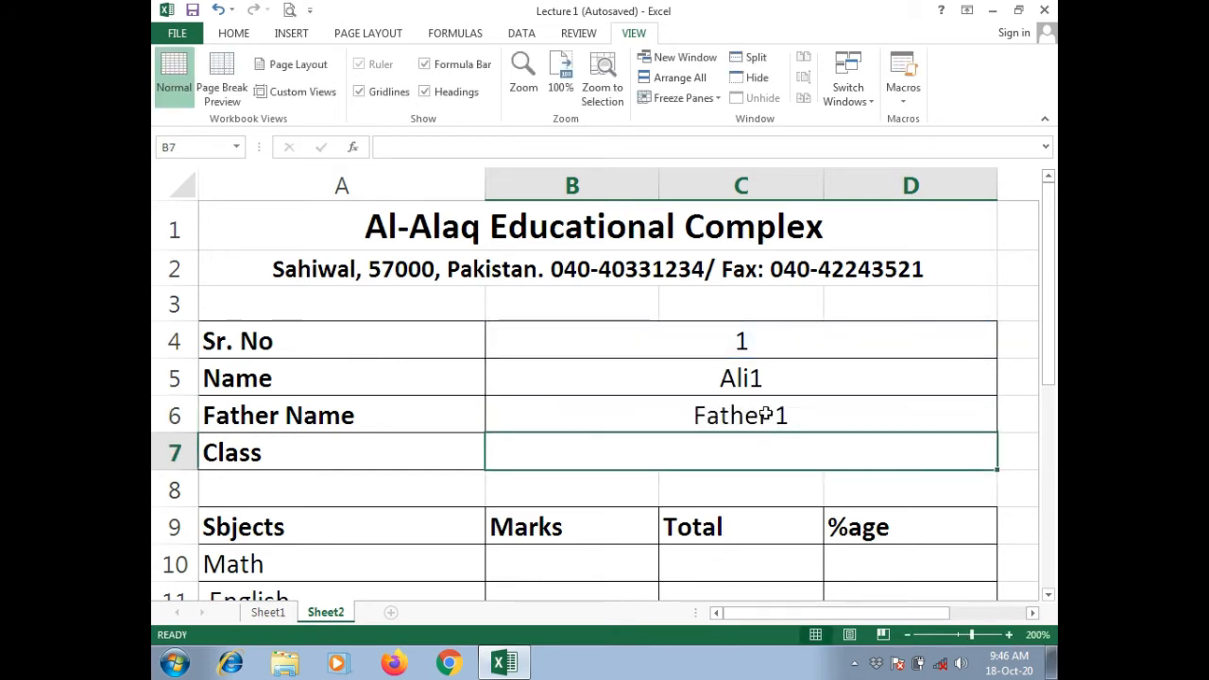
Compare the result card's Sr. No, Name and Father Name with the first students' rows on Sheet1
{"action": "left_click", "coordinate": [757, 337]}
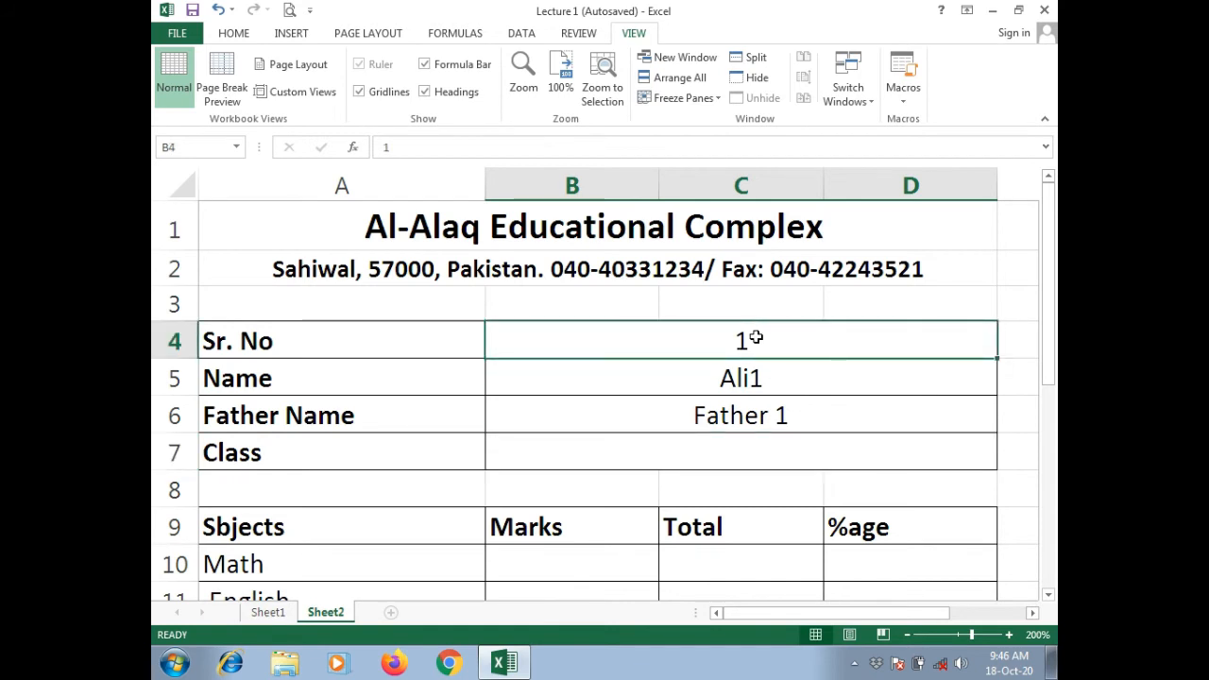
{"action": "left_click", "coordinate": [732, 377]}
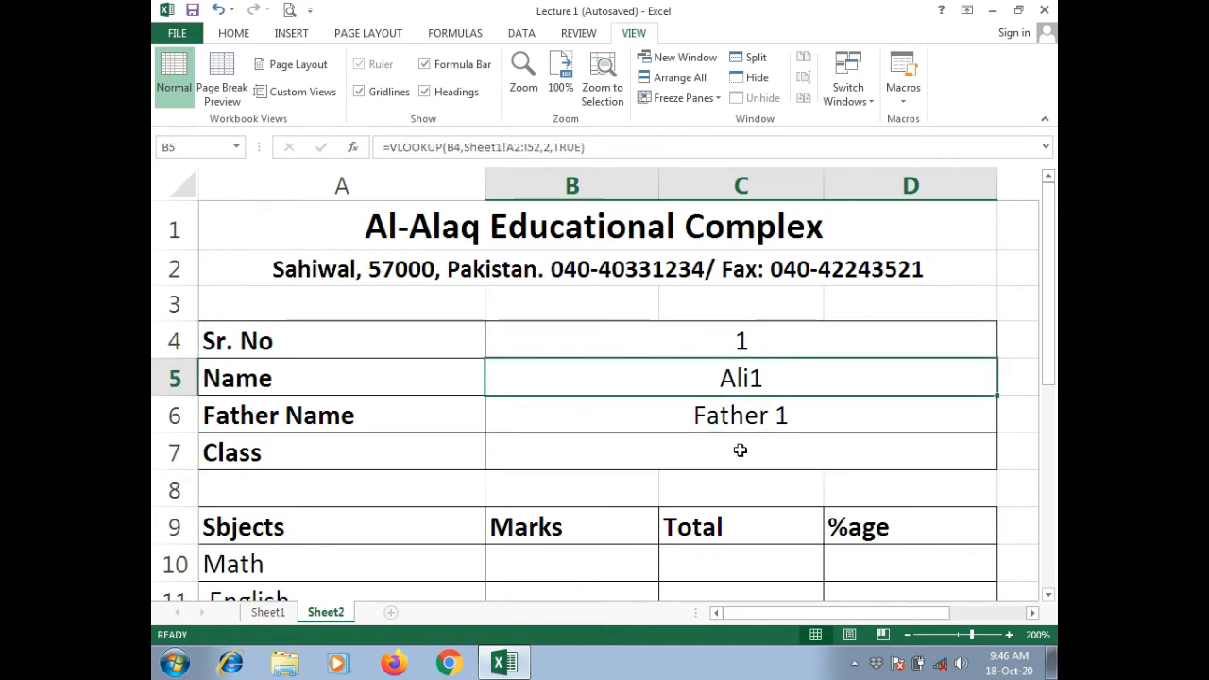
{"action": "left_click", "coordinate": [763, 417]}
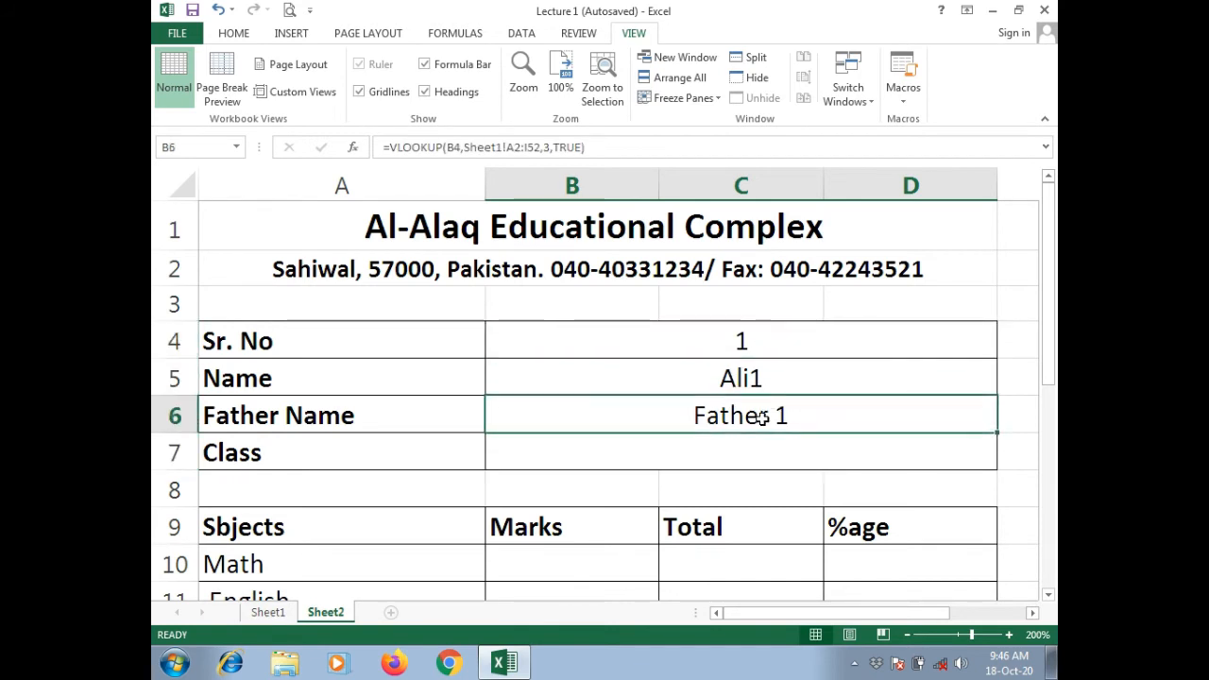
{"action": "left_click", "coordinate": [268, 611]}
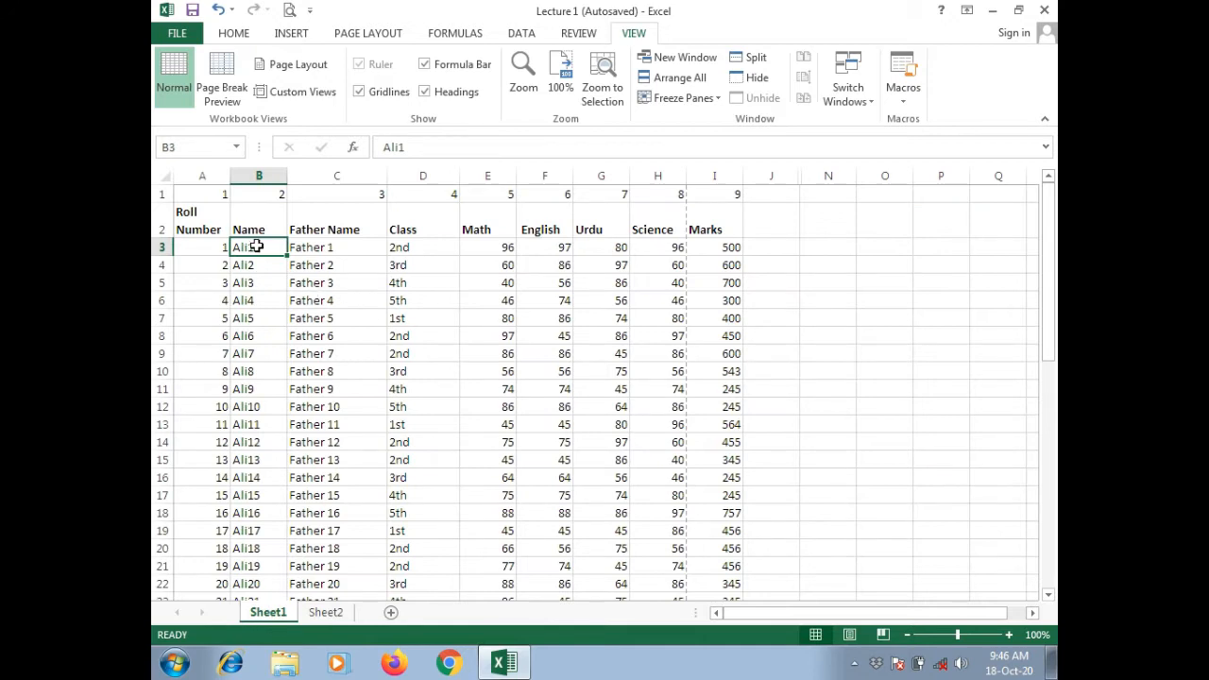
{"action": "left_click", "coordinate": [311, 242]}
{"action": "left_click", "coordinate": [276, 242]}
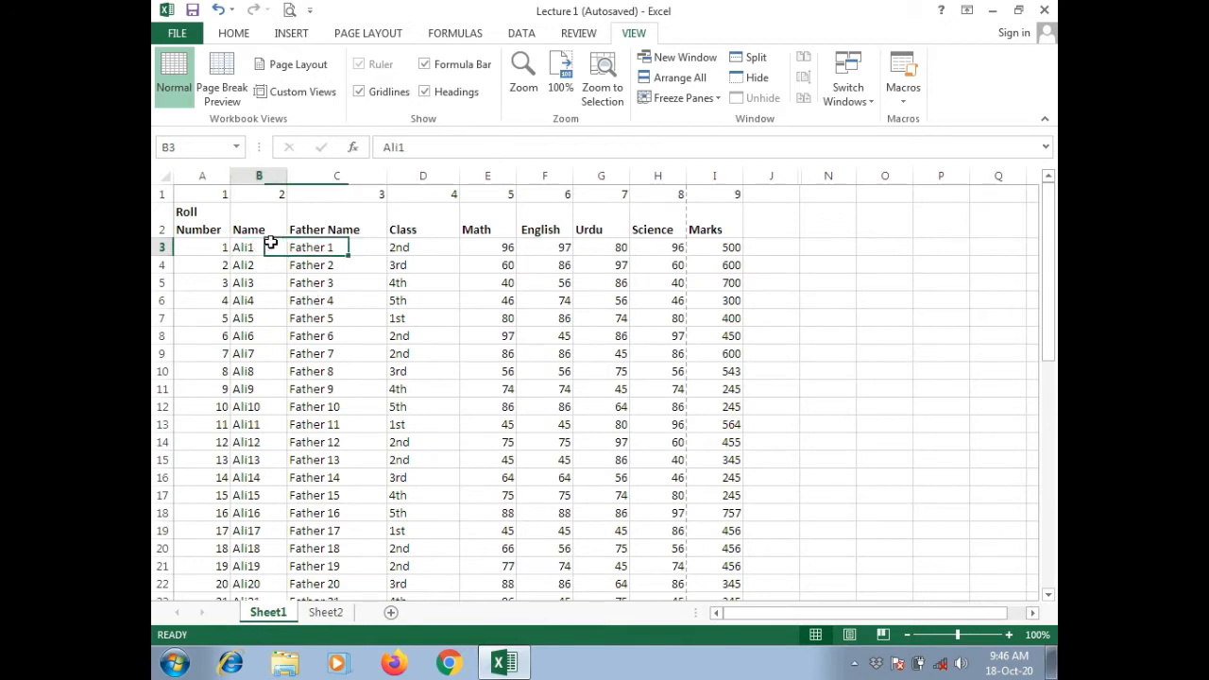
{"action": "left_click", "coordinate": [334, 247]}
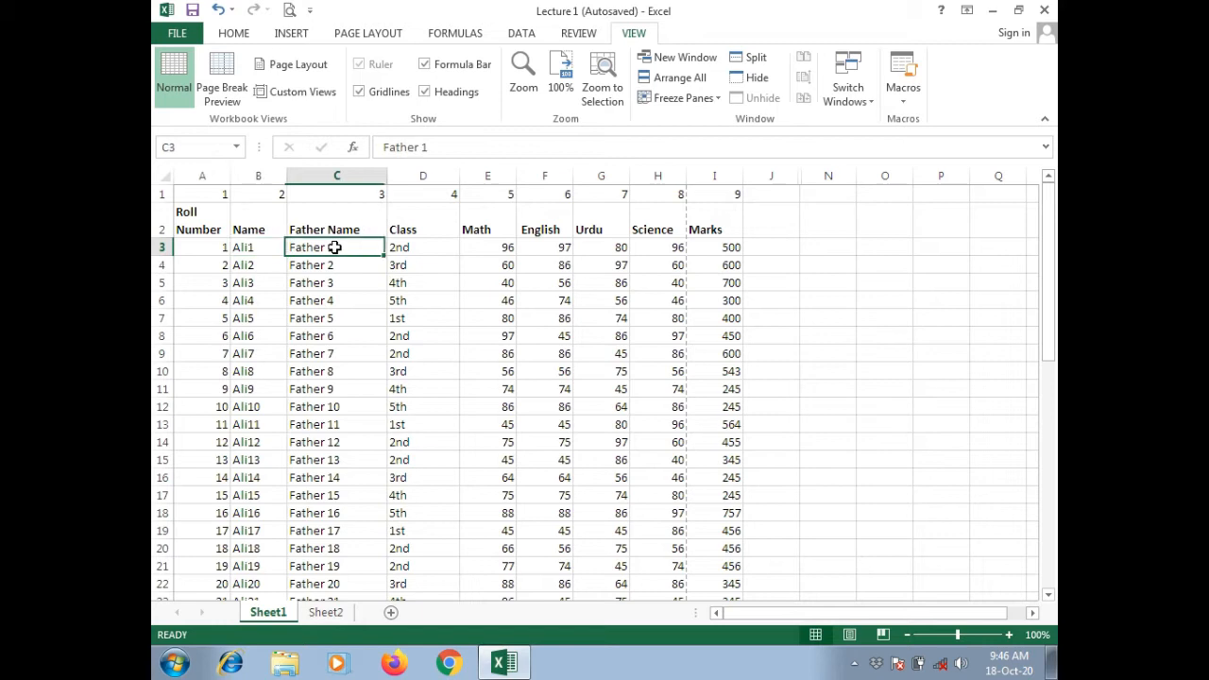
{"action": "left_click", "coordinate": [257, 263]}
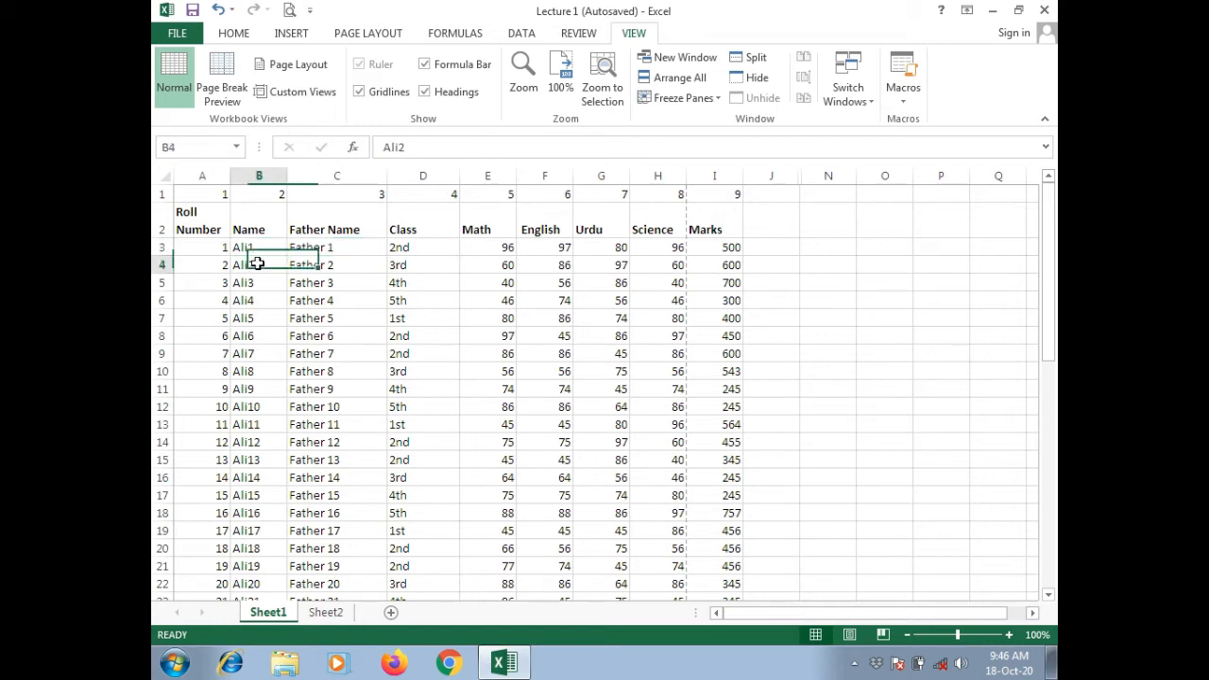
{"action": "left_click", "coordinate": [367, 267]}
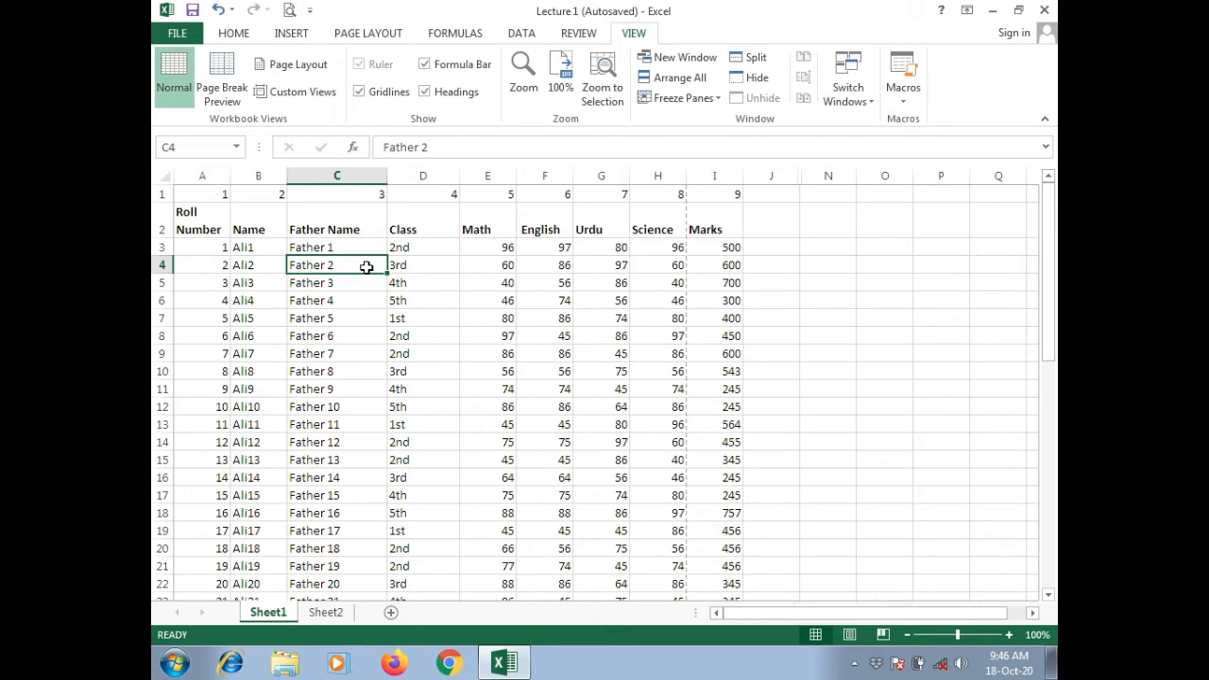
{"action": "left_click", "coordinate": [324, 613]}
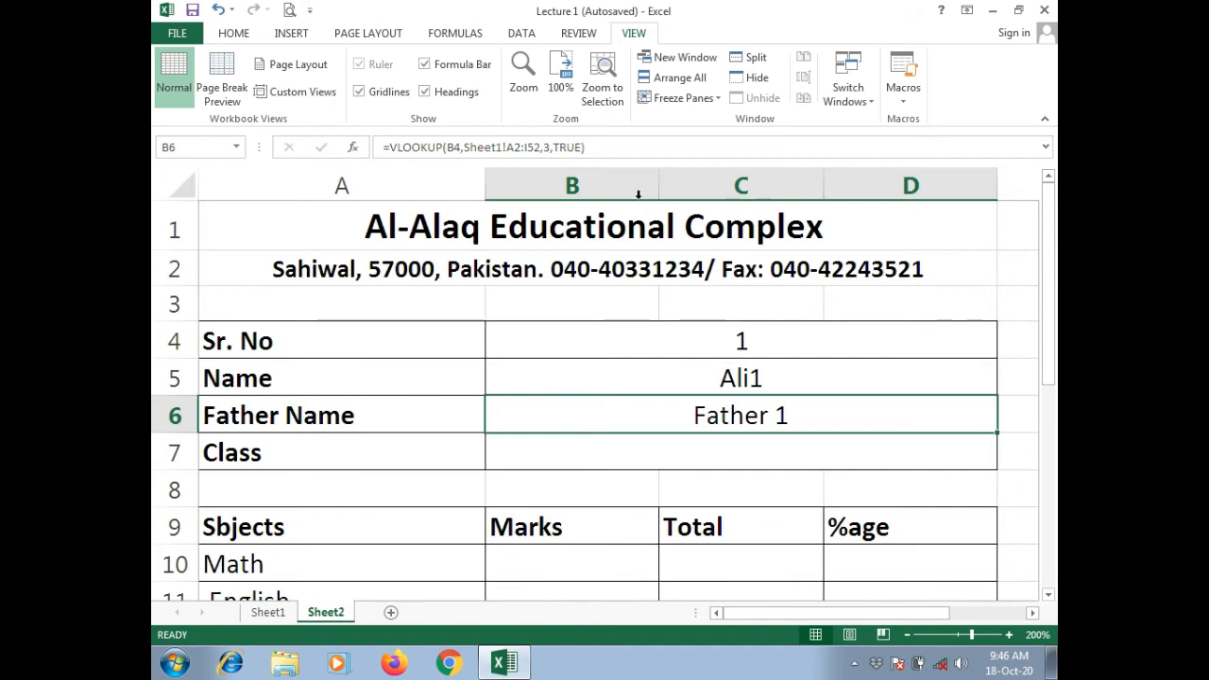
{"action": "left_click_drag", "start_coordinate": [602, 146], "coordinate": [375, 149]}
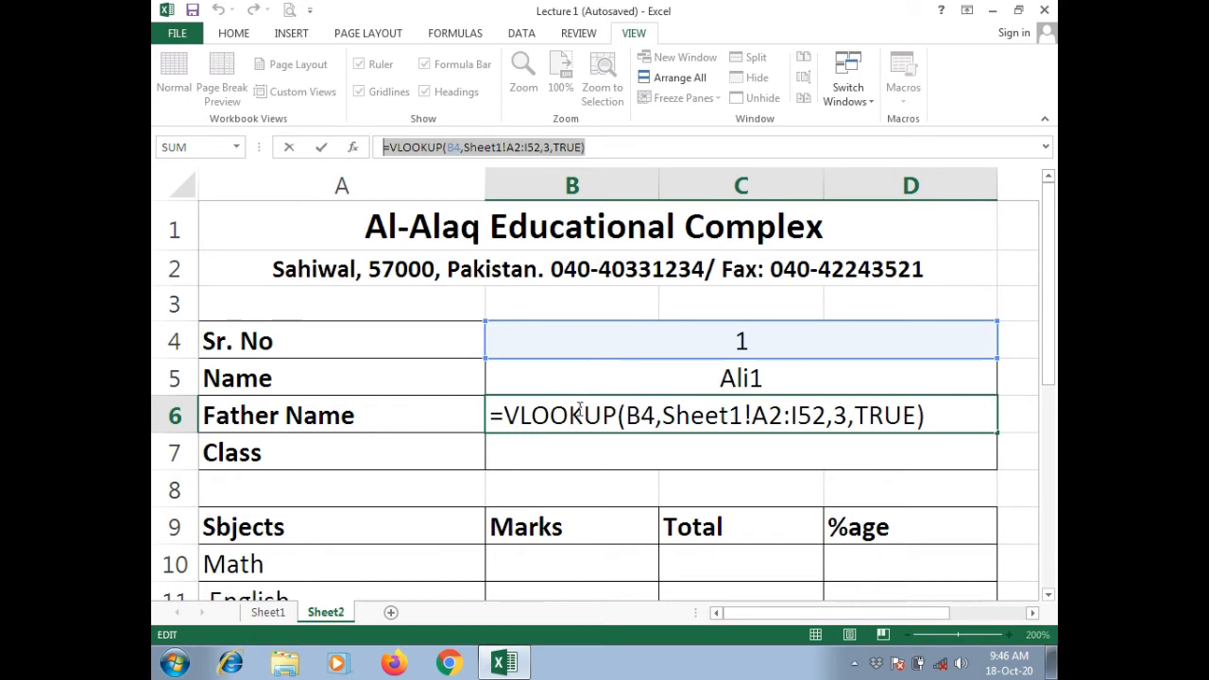
{"action": "left_click", "coordinate": [585, 447]}
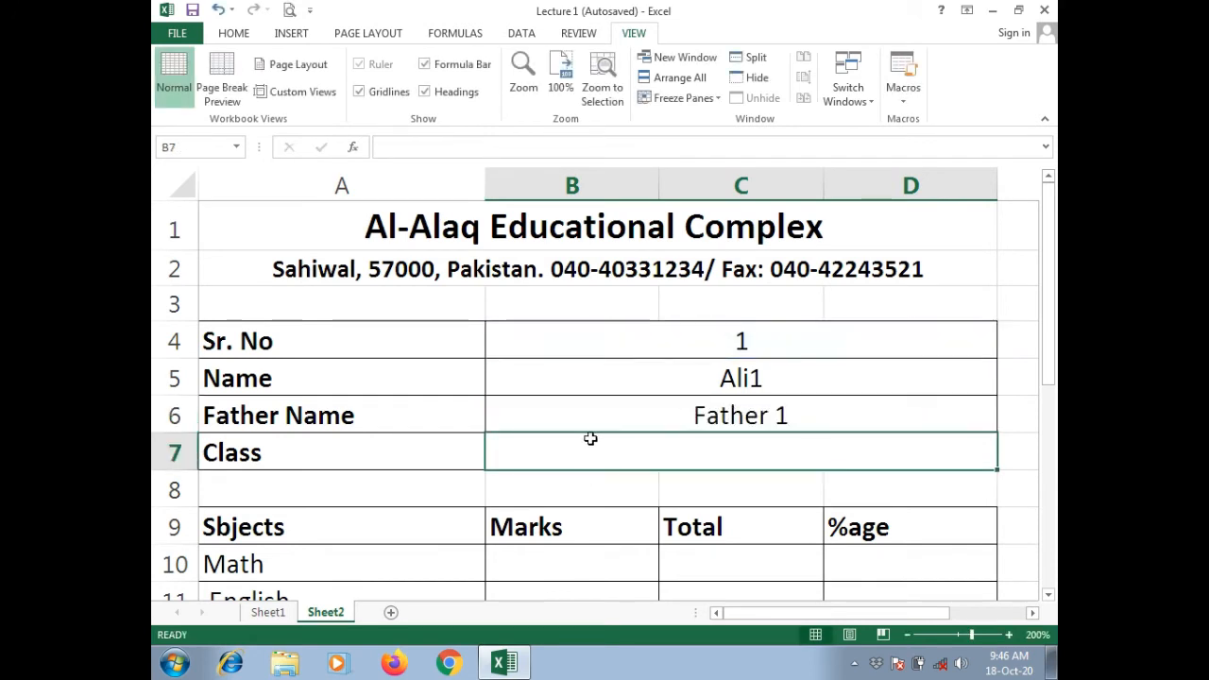
{"action": "key", "text": "ctrl+v"}
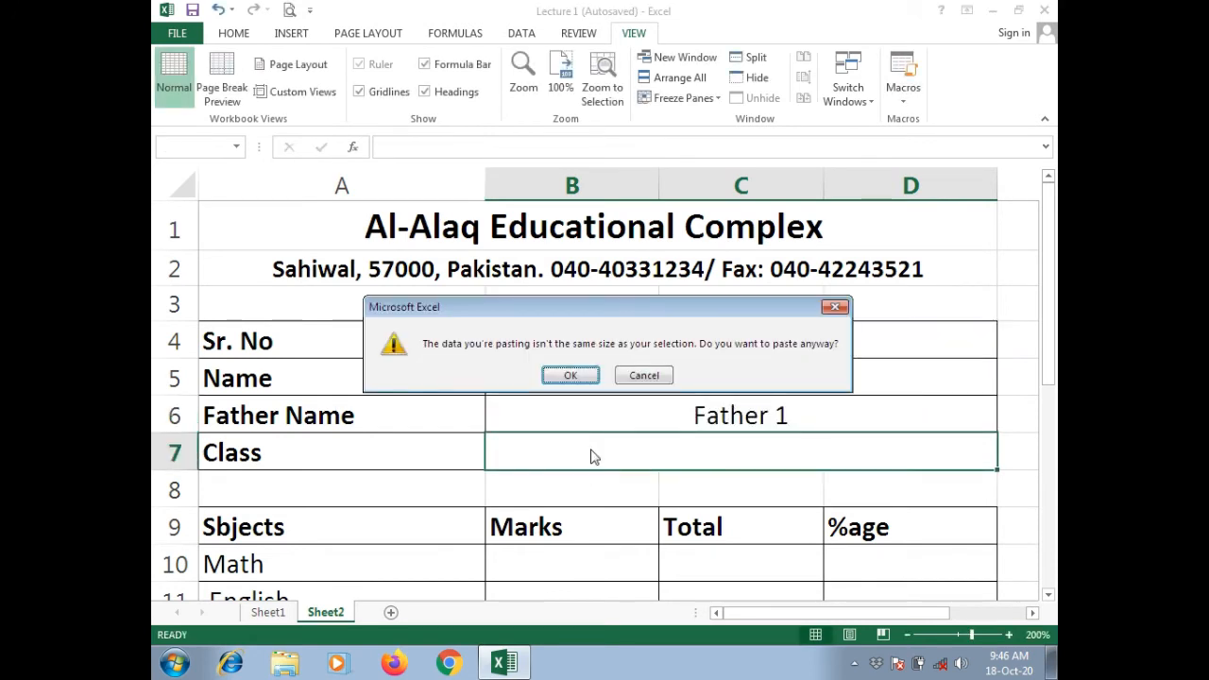
{"action": "left_click", "coordinate": [833, 309]}
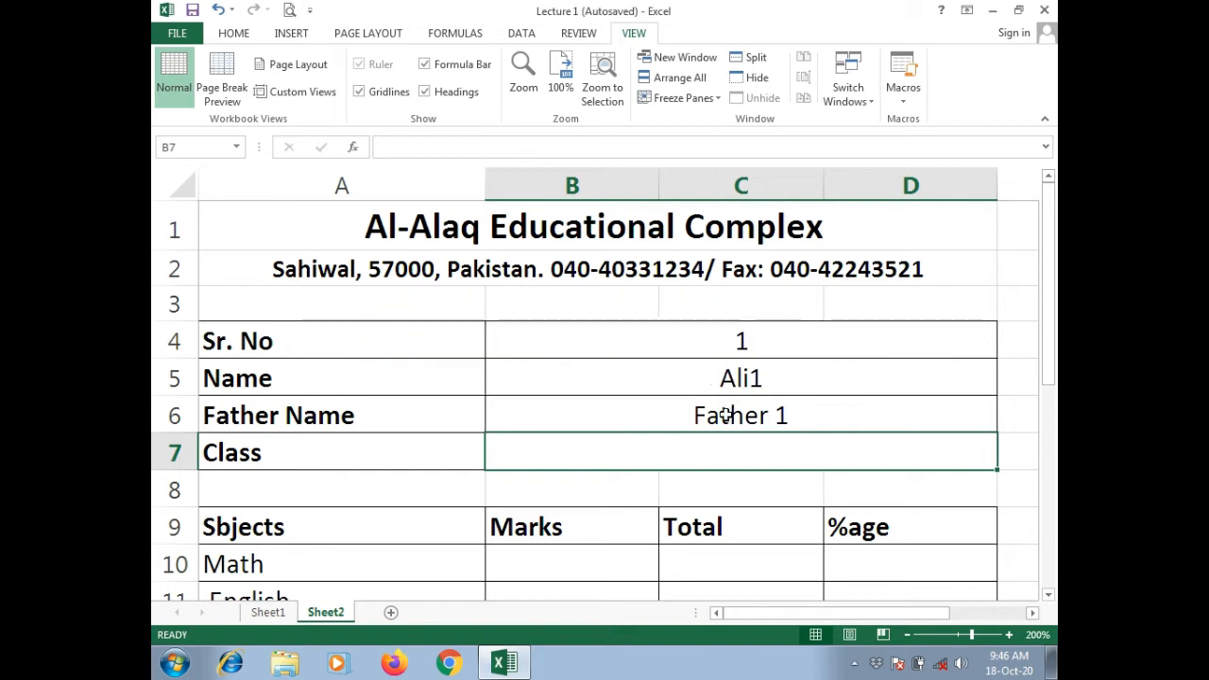
Copy the full VLOOKUP formula text from the Father Name cell B6 into the Class cell B7
{"action": "left_click", "coordinate": [726, 414]}
{"action": "left_click", "coordinate": [589, 147]}
{"action": "left_click_drag", "start_coordinate": [588, 146], "coordinate": [384, 142]}
{"action": "key", "text": "ctrl+c"}
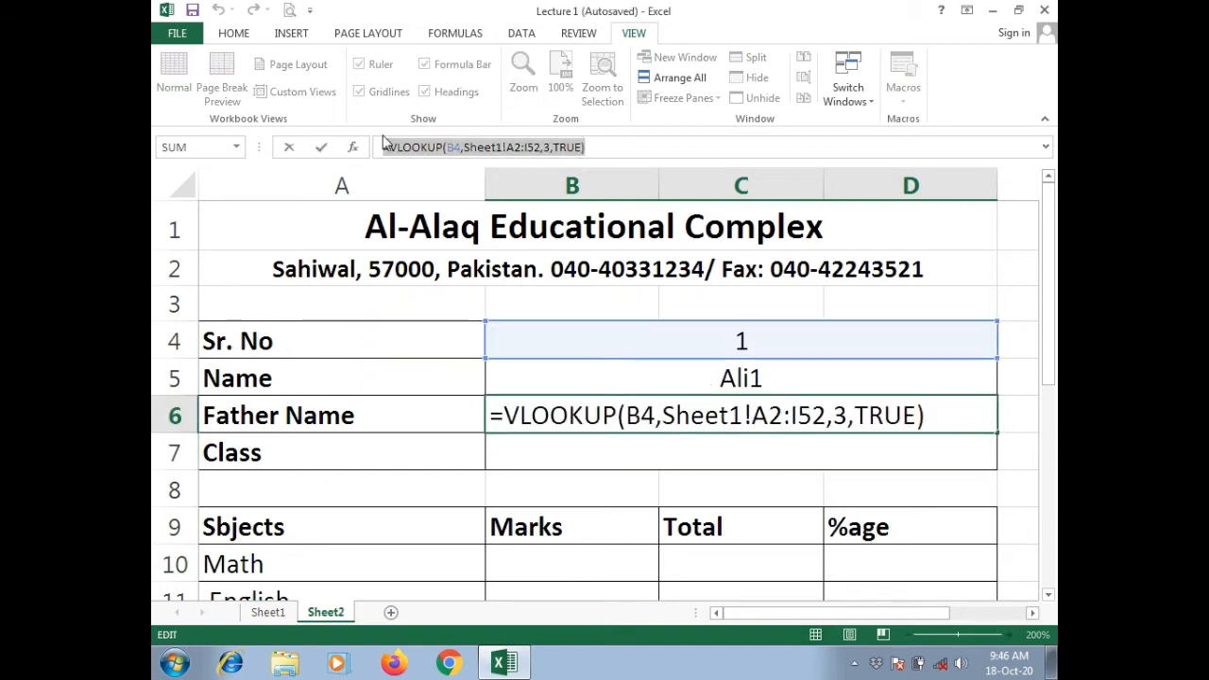
{"action": "key", "text": "Return"}
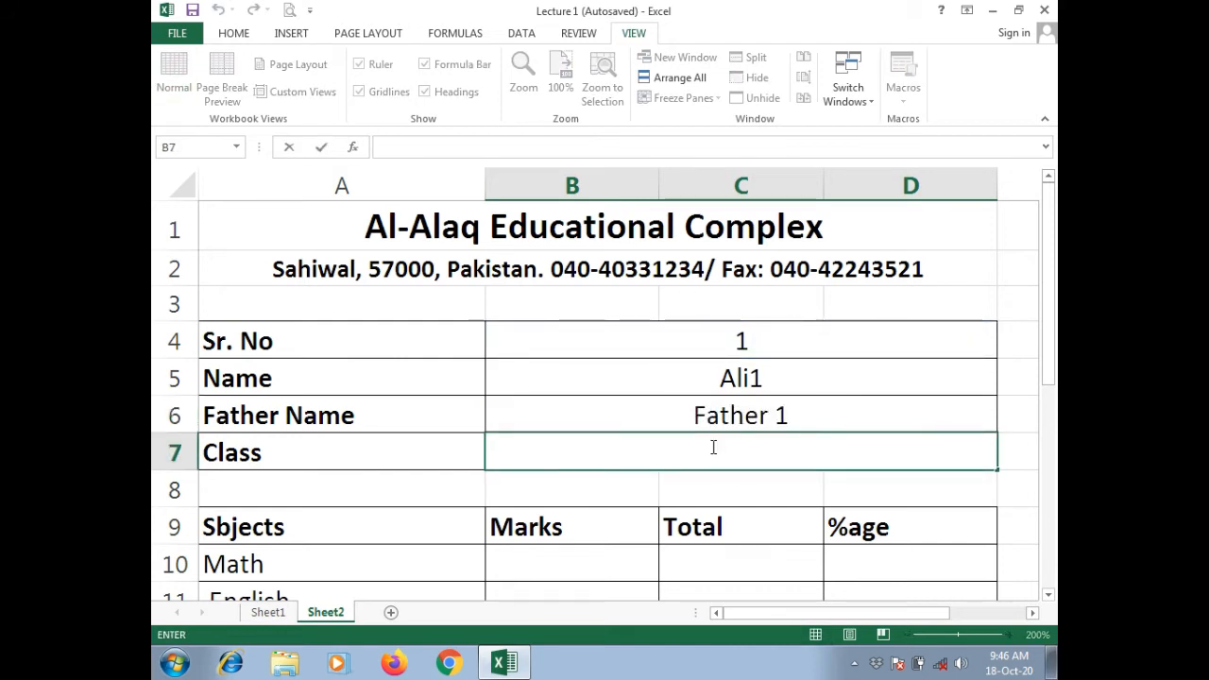
{"action": "key", "text": "ctrl+v"}
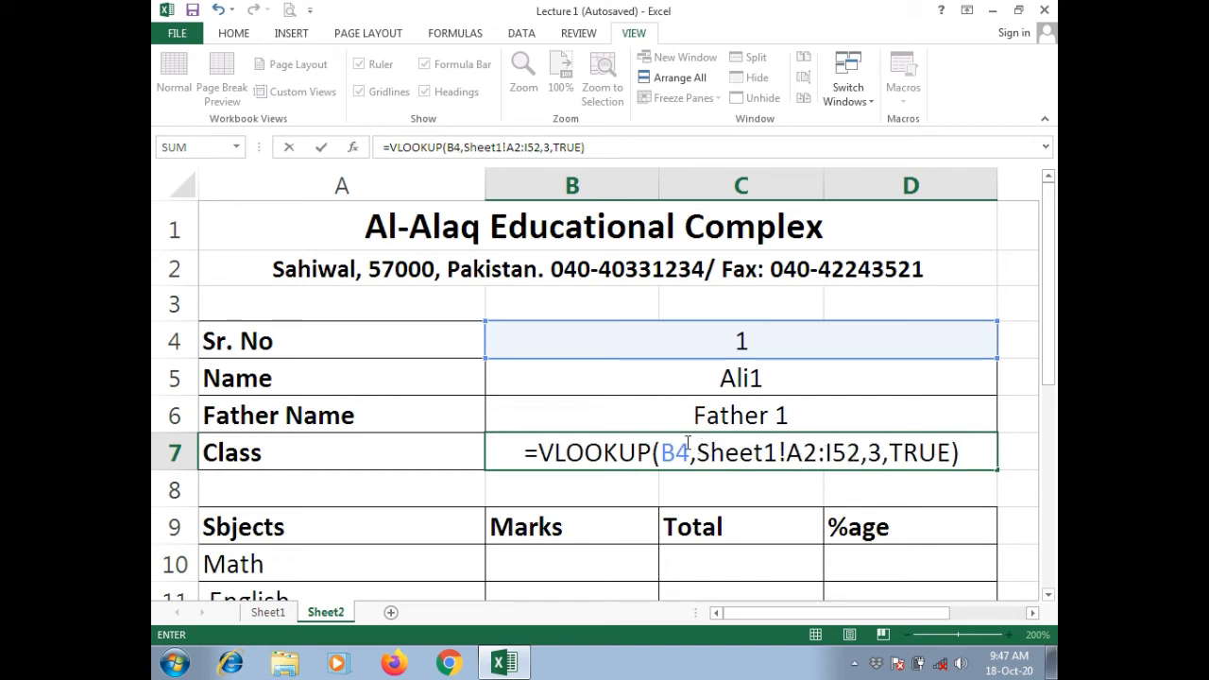
Change the column index in the Class formula to 4
{"action": "left_click", "coordinate": [881, 455]}
{"action": "key", "text": "BackSpace"}
{"action": "type", "text": "4"}
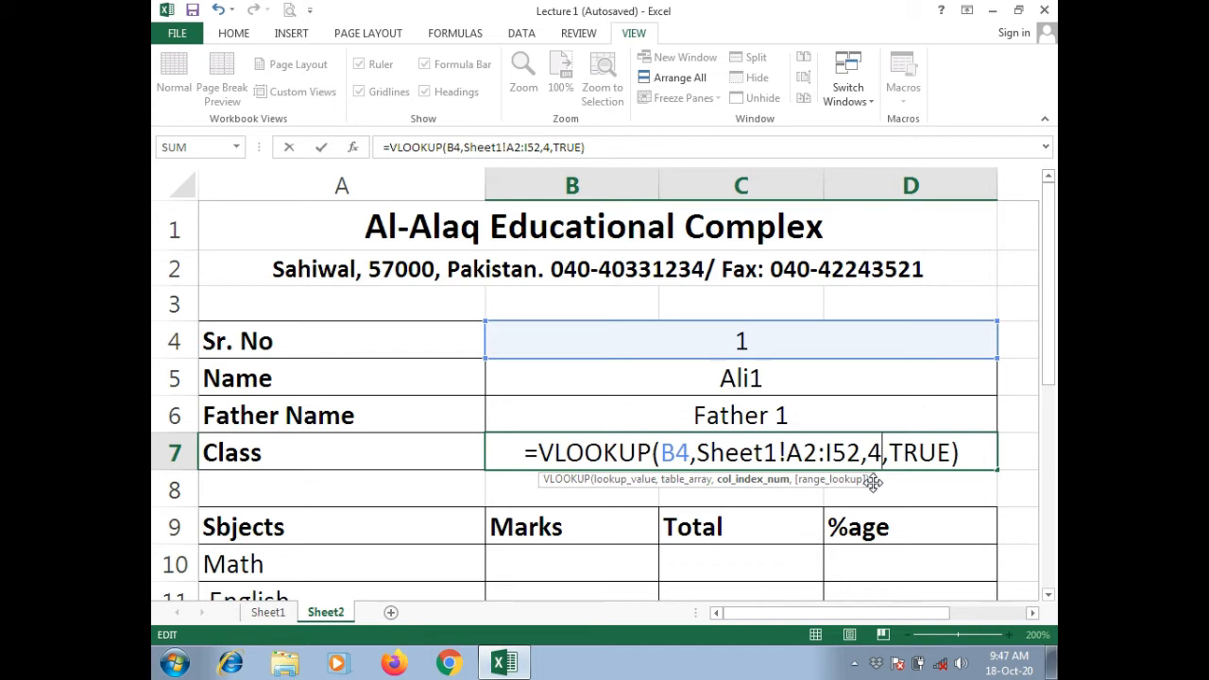
{"action": "key", "text": "Return"}
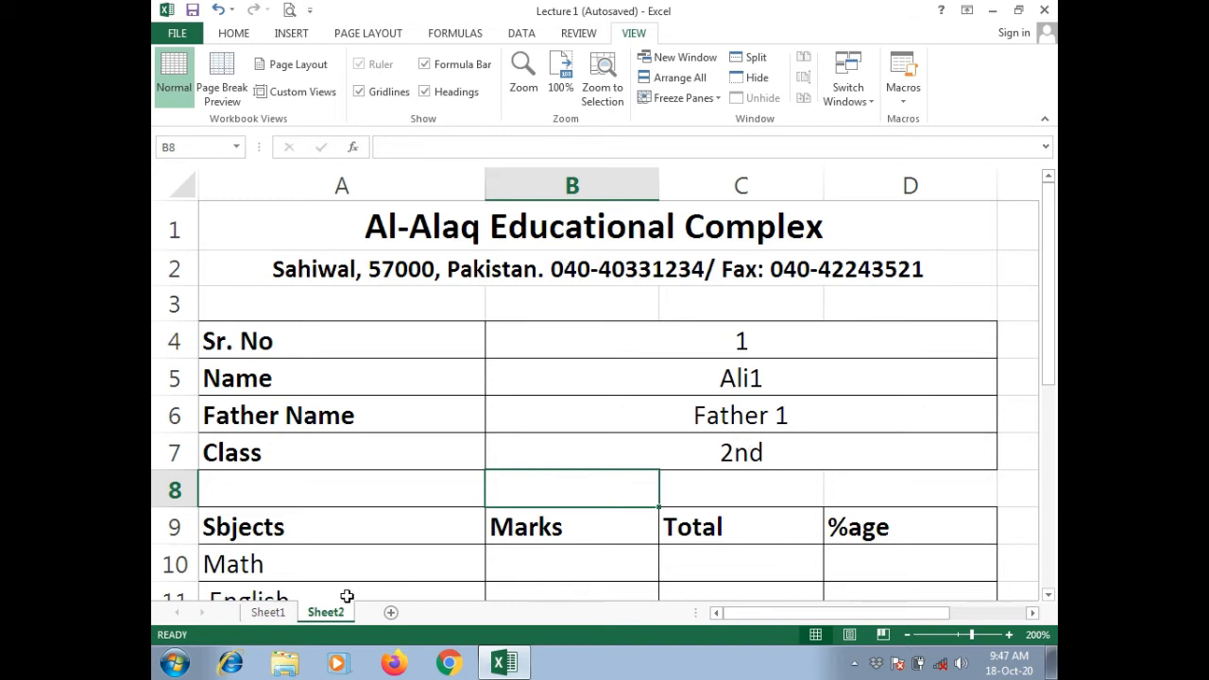
On Sheet1, remove the trailing 1 from the student name in B3 and enter the father's name in C3
{"action": "left_click", "coordinate": [268, 615]}
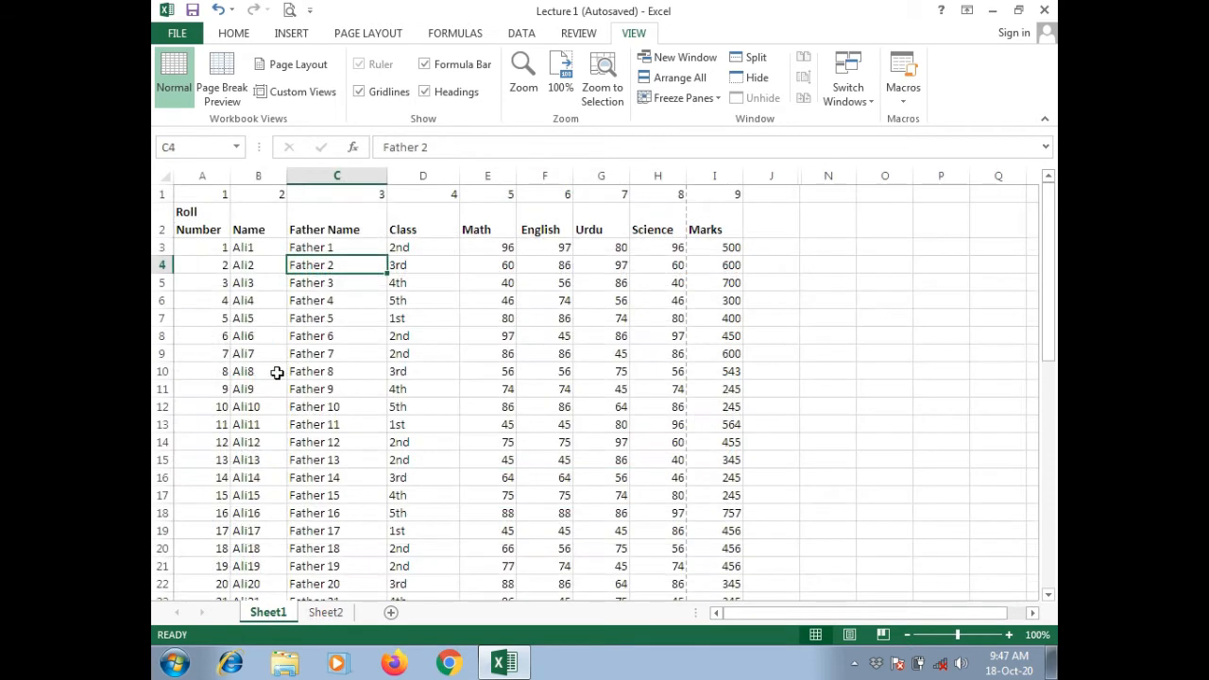
{"action": "left_click", "coordinate": [253, 251]}
{"action": "double_click", "coordinate": [253, 248]}
{"action": "key", "text": "BackSpace"}
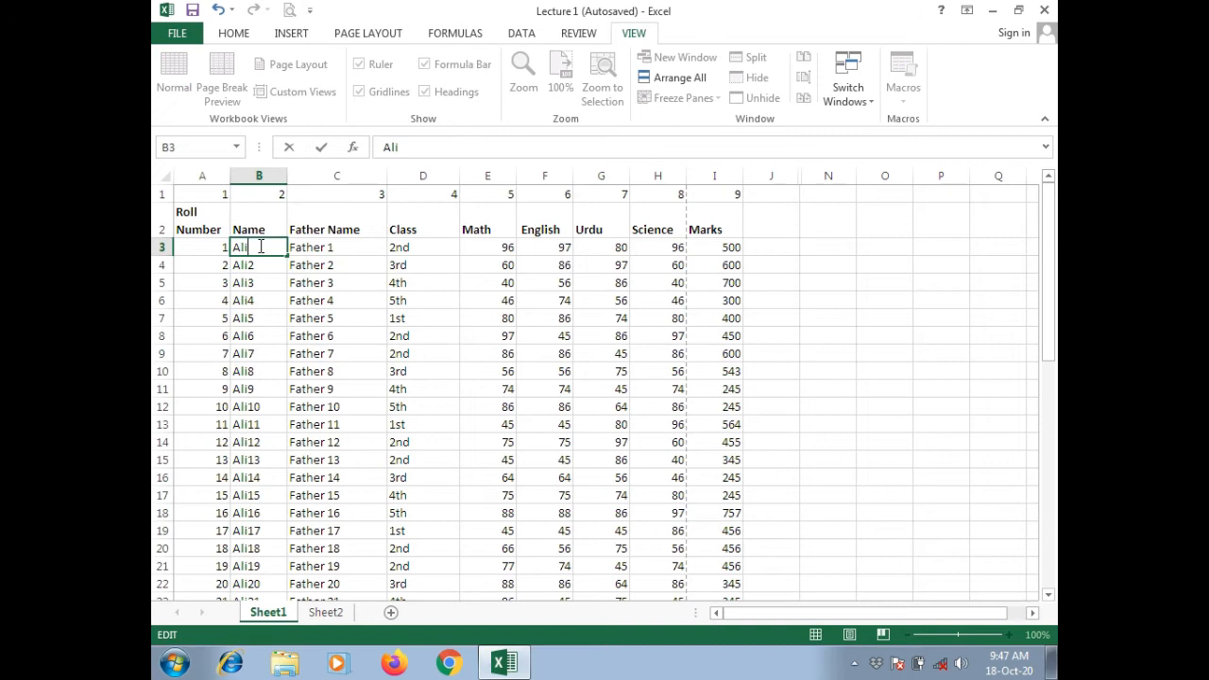
{"action": "key", "text": "Tab"}
{"action": "type", "text": "Ahsan"}
Replace the placeholders for roll number 2 with a student name in B4 and a father's name in C4
{"action": "left_click", "coordinate": [267, 263]}
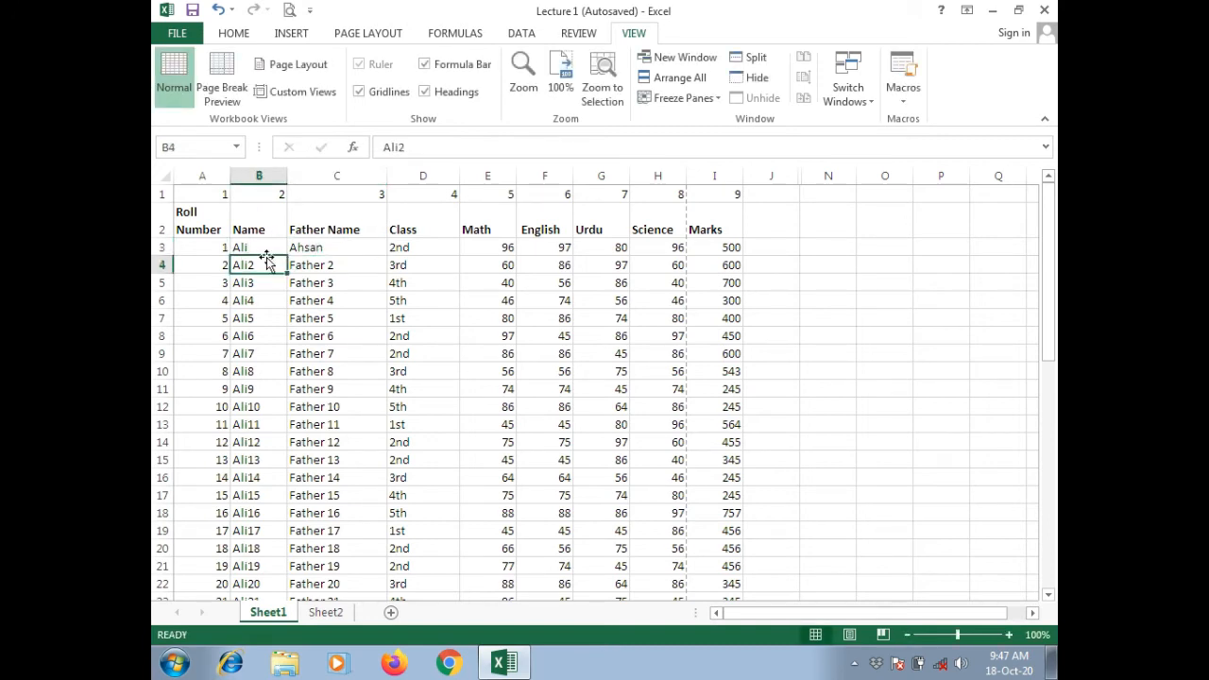
{"action": "type", "text": "Ahamd"}
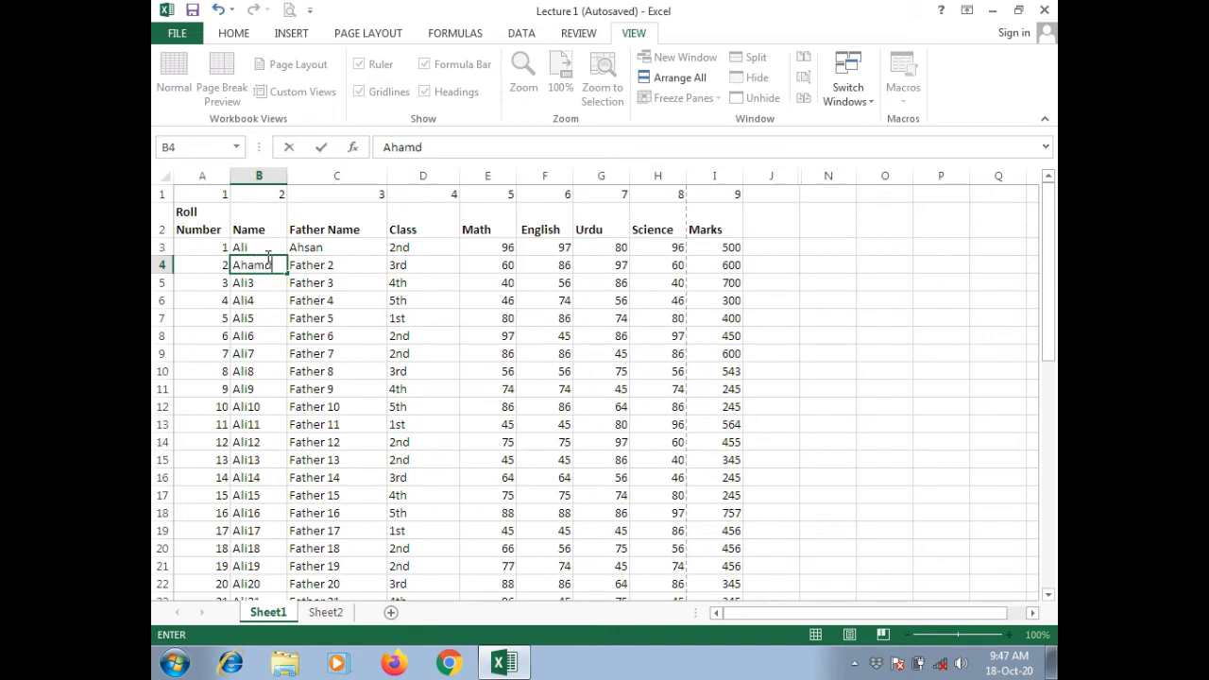
{"action": "key", "text": "Tab"}
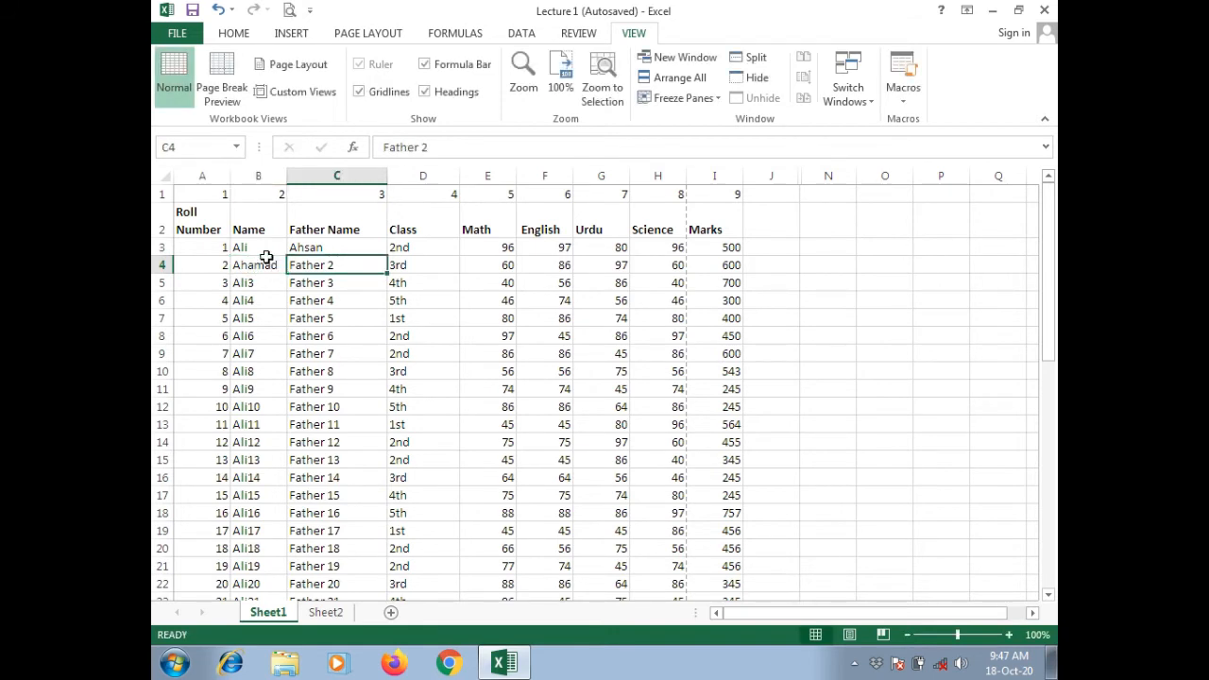
{"action": "type", "text": "Mobeen"}
Replace the placeholders for roll number 3 with a student name in B5 and a father's name in C5
{"action": "left_click", "coordinate": [260, 276]}
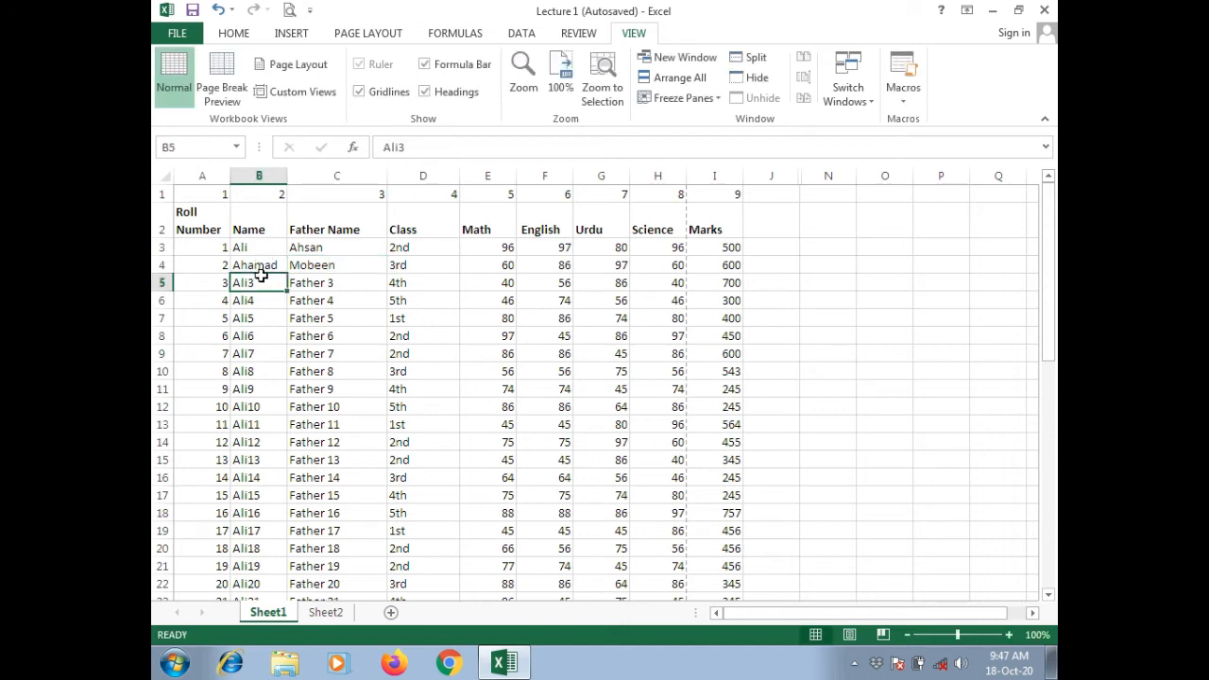
{"action": "type", "text": "Ayesha"}
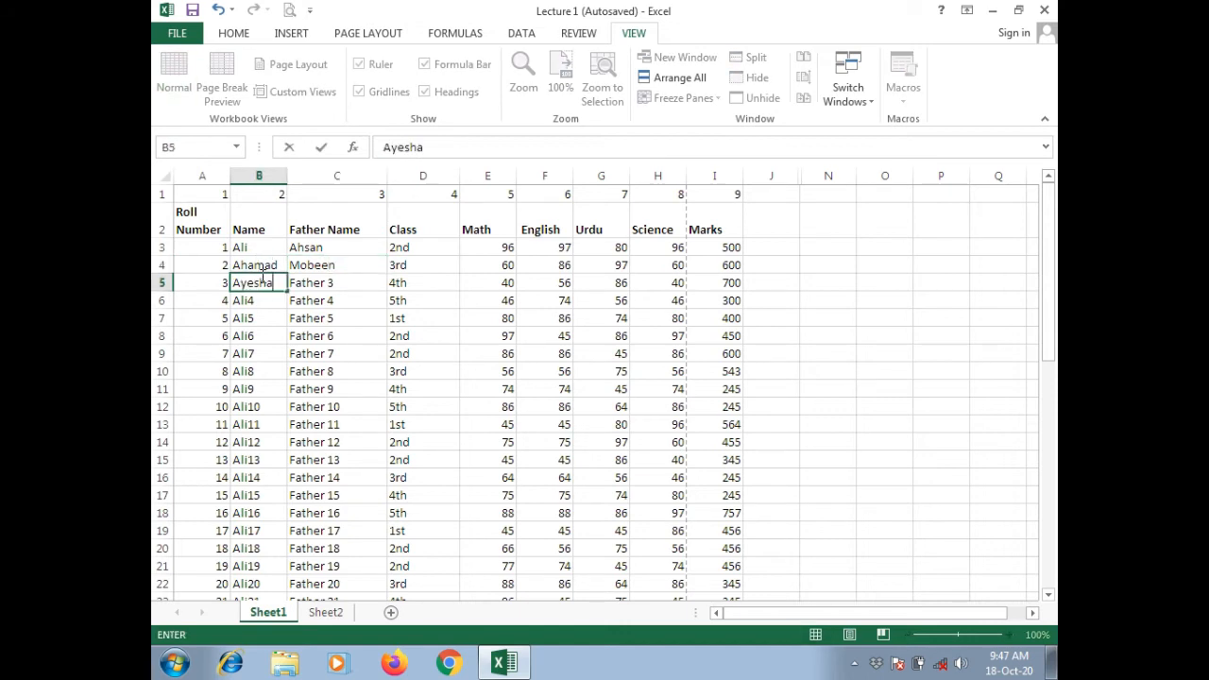
{"action": "key", "text": "Tab"}
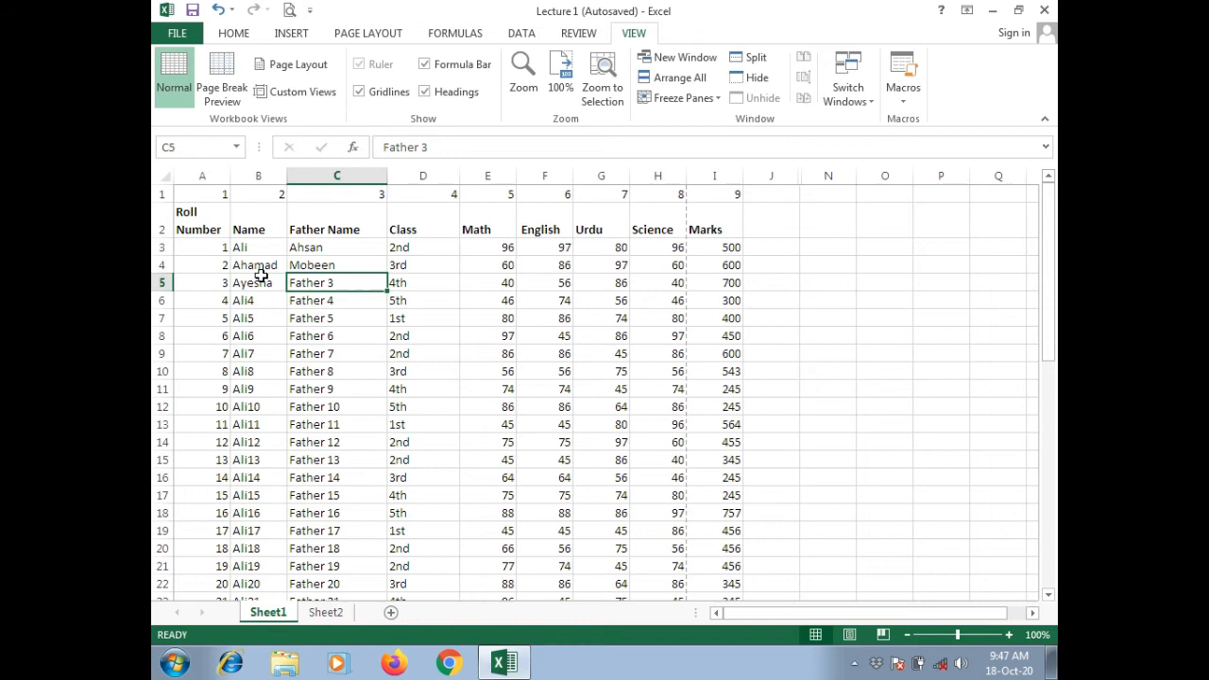
{"action": "type", "text": "Ahmad"}
{"action": "key", "text": "Return"}
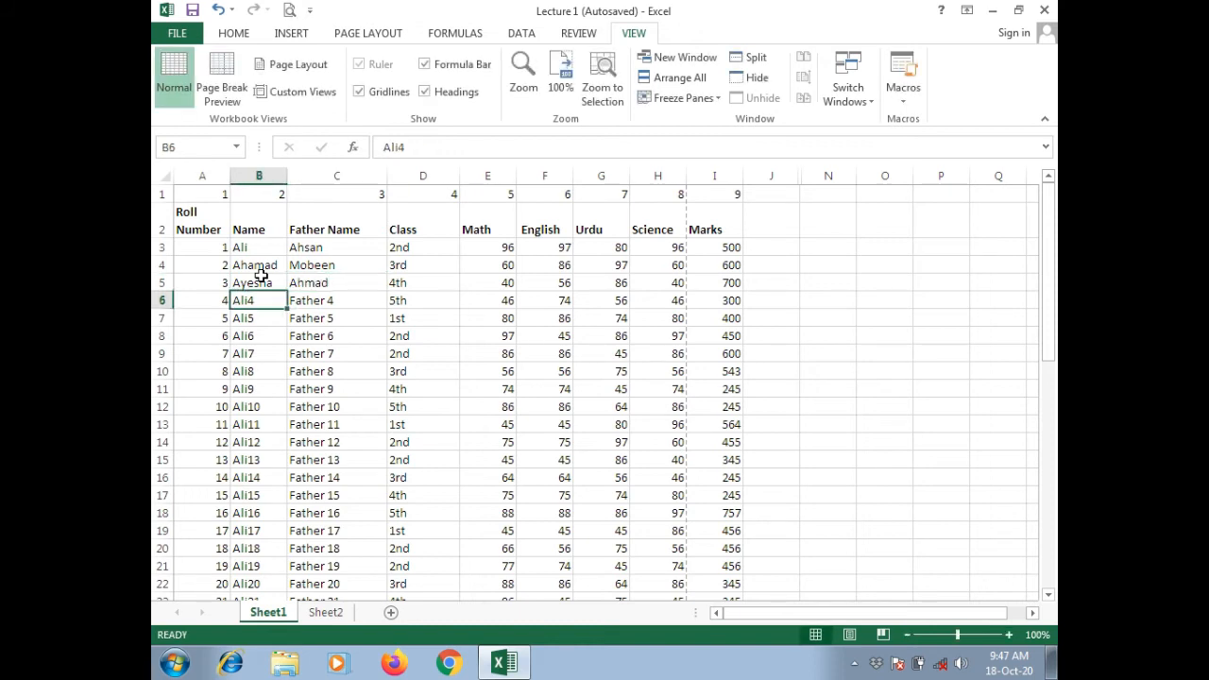
On the Sheet2 result card, set the Sr. No value to 2 to test the name, father name and class lookups
{"action": "left_click", "coordinate": [324, 613]}
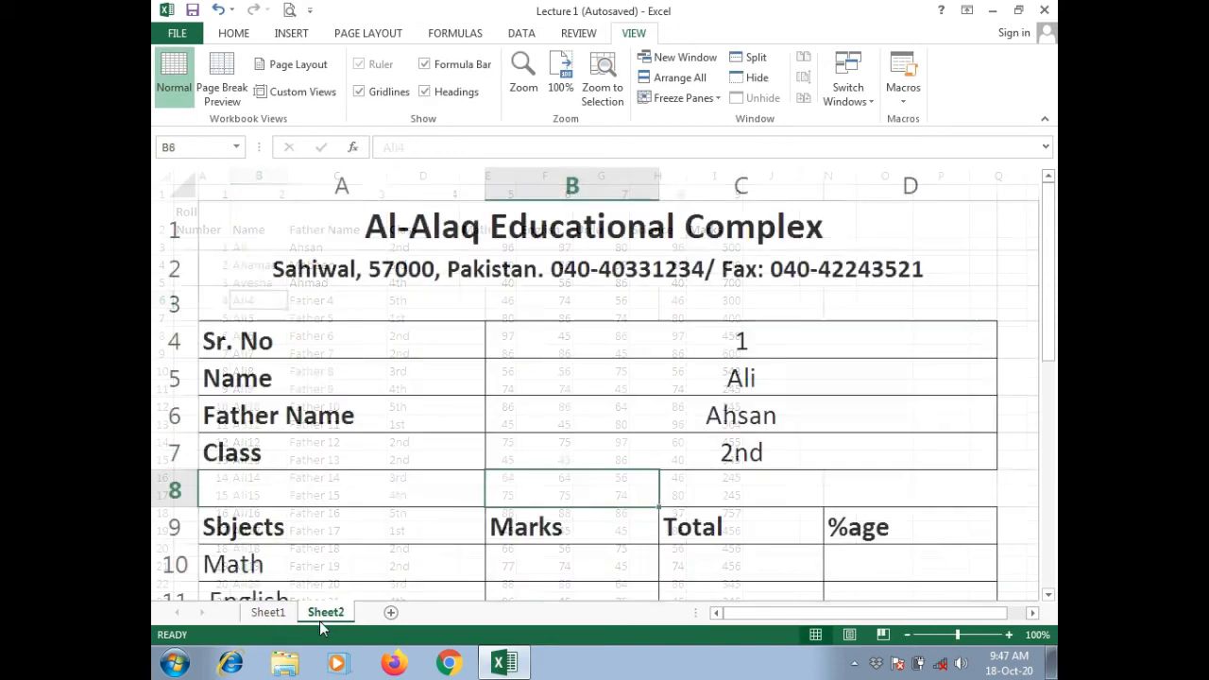
{"action": "left_click", "coordinate": [760, 334]}
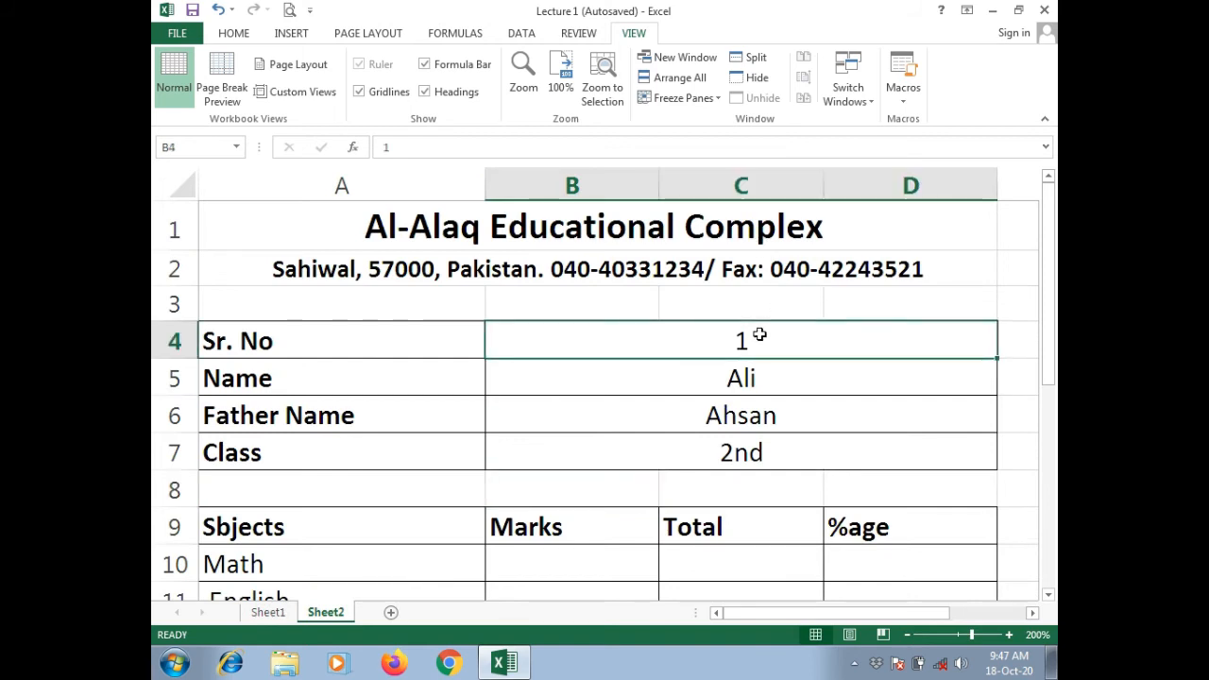
{"action": "scroll", "coordinate": [759, 335], "scroll_direction": "down", "scroll_amount": 1}
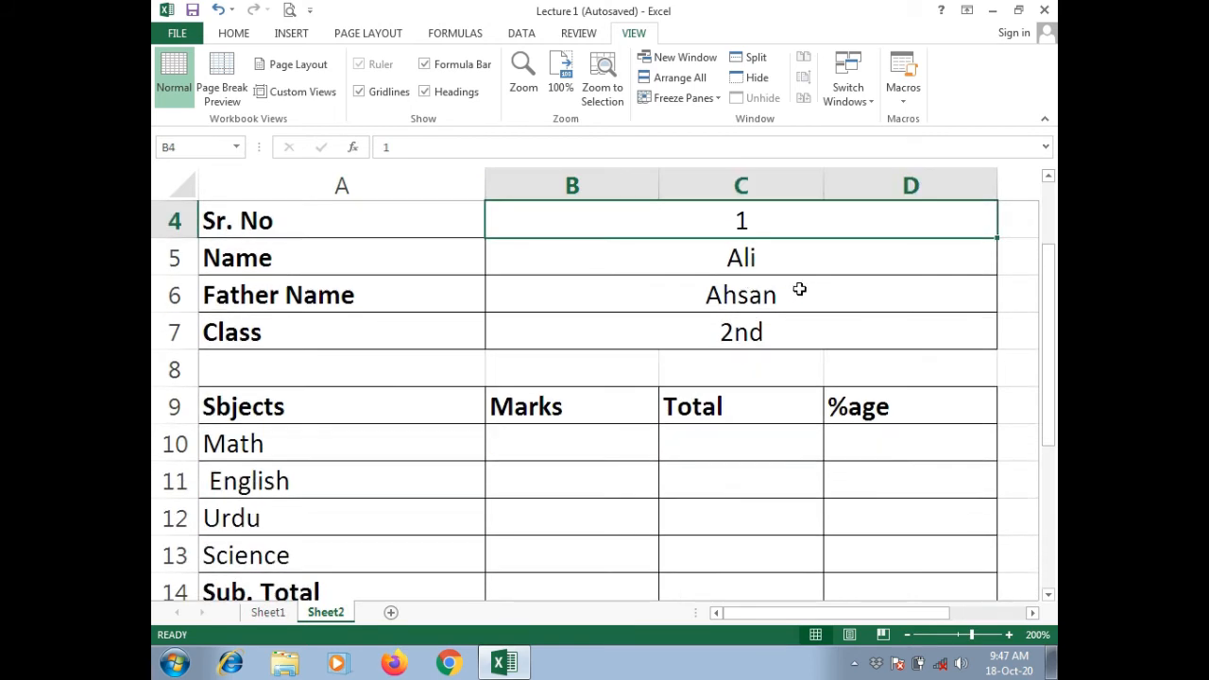
{"action": "left_click", "coordinate": [757, 331]}
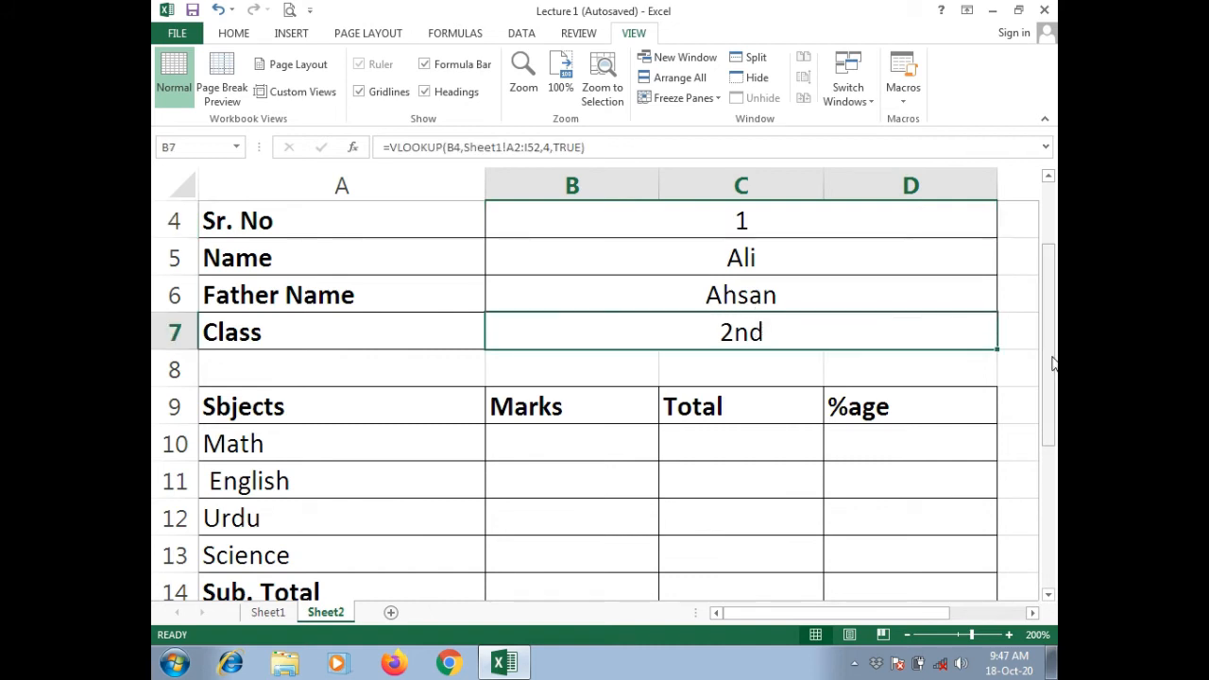
{"action": "left_click_drag", "start_coordinate": [1050, 362], "coordinate": [1041, 280]}
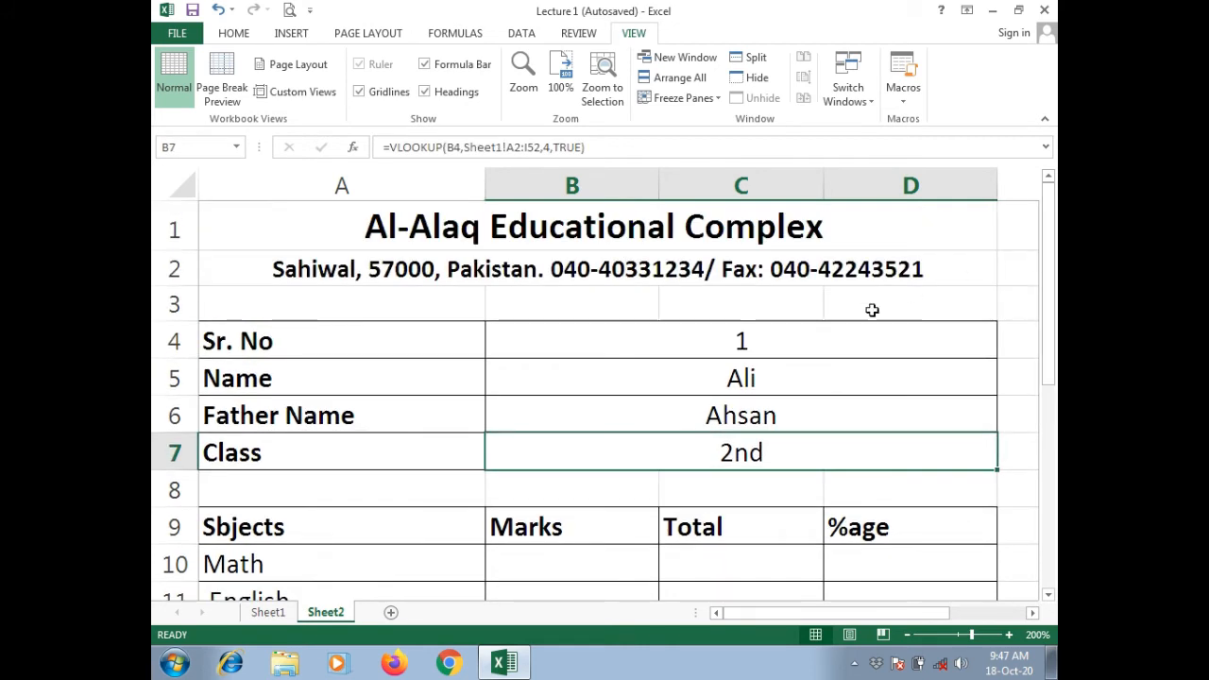
{"action": "left_click", "coordinate": [793, 328]}
{"action": "type", "text": "2"}
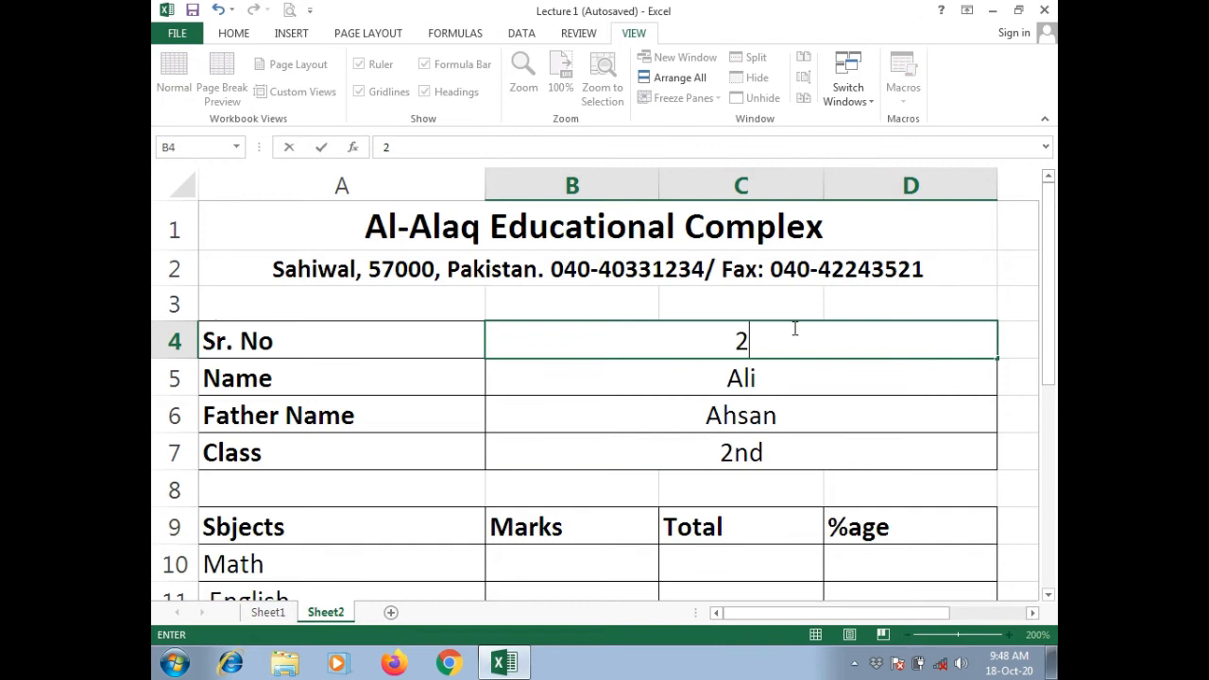
{"action": "key", "text": "Return"}
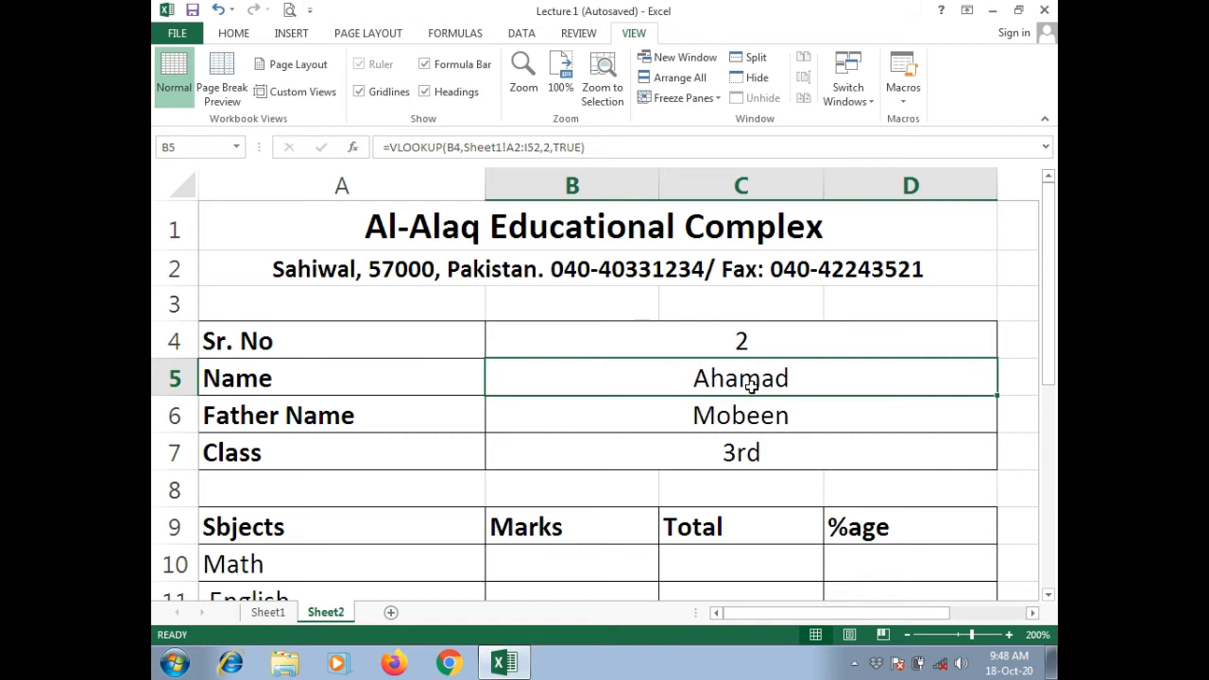
Copy the full VLOOKUP formula text from the Name cell B5, leaving the cell's formula intact
{"action": "mouse_move", "coordinate": [1051, 246]}
{"action": "left_mouse_down"}
{"action": "mouse_move", "coordinate": [1051, 304]}
{"action": "mouse_move", "coordinate": [1051, 246]}
{"action": "left_mouse_up"}
{"action": "left_click", "coordinate": [586, 146]}
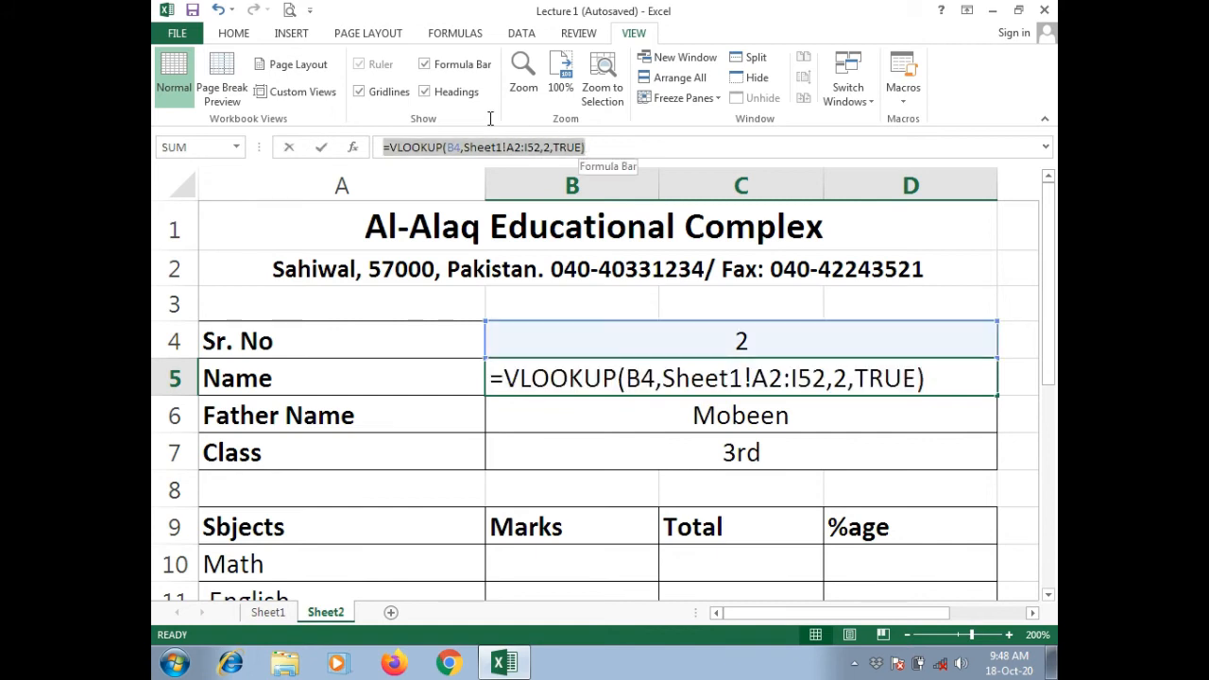
{"action": "left_click_drag", "start_coordinate": [401, 139], "coordinate": [380, 146]}
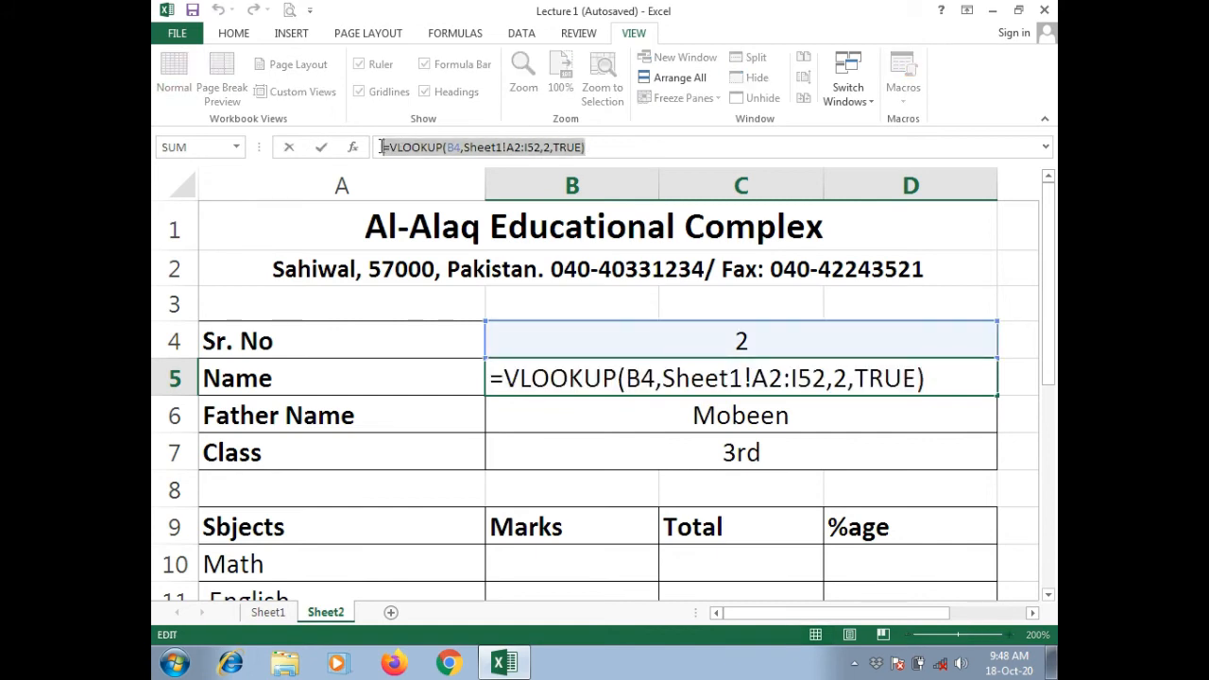
{"action": "key", "text": "Return"}
Check the Math column number on Sheet1, and enter =VLOOKUP(B4,Sheet1!A2:I52,5,TRUE) as the Math marks in B10 of Sheet2
{"action": "left_click_drag", "start_coordinate": [1054, 305], "coordinate": [1050, 326]}
{"action": "scroll", "coordinate": [604, 459], "scroll_direction": "up", "scroll_amount": 1}
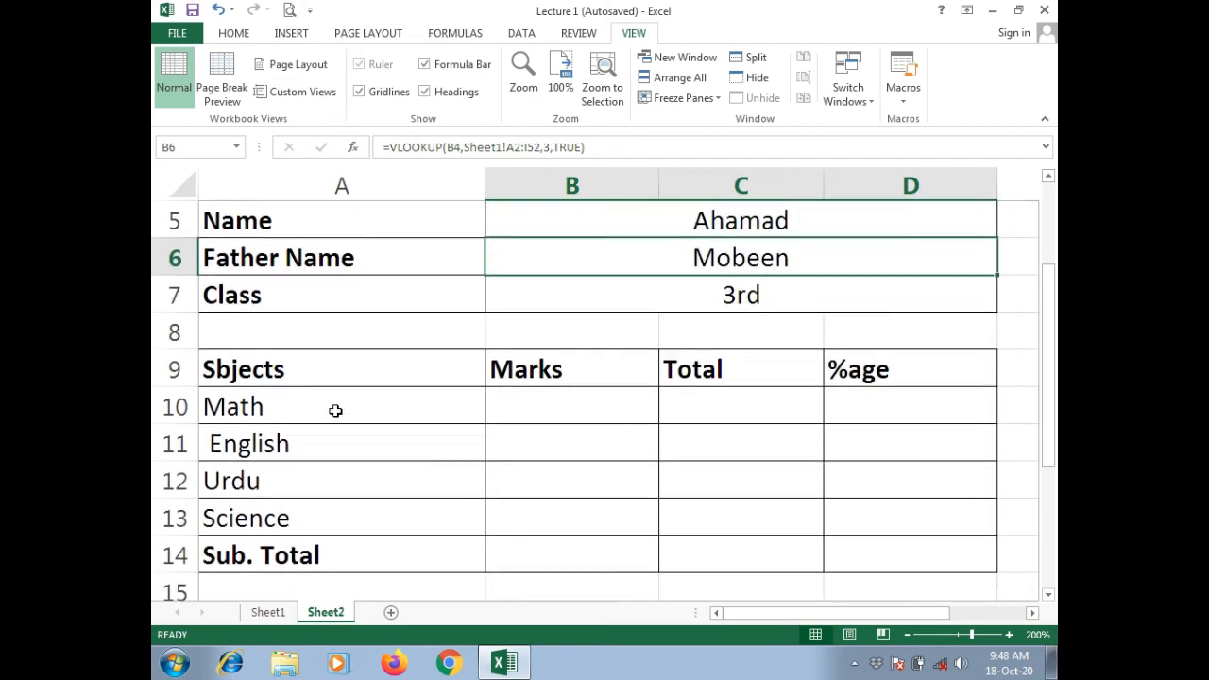
{"action": "left_click", "coordinate": [522, 394]}
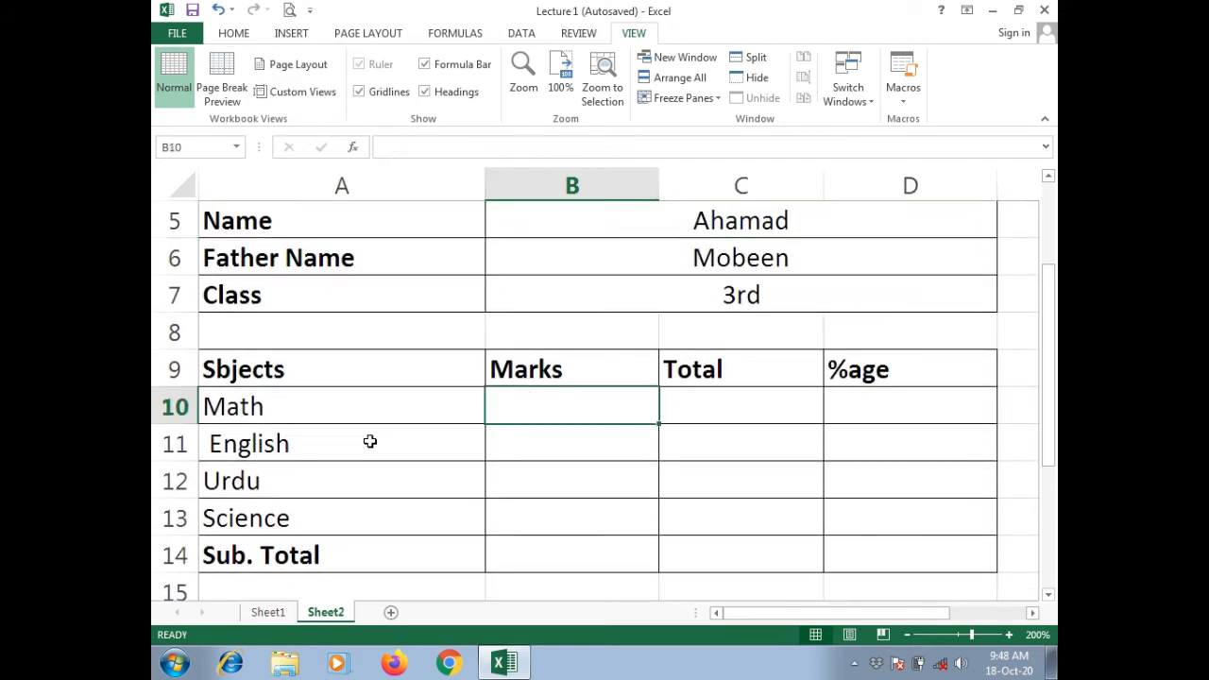
{"action": "left_click", "coordinate": [269, 612]}
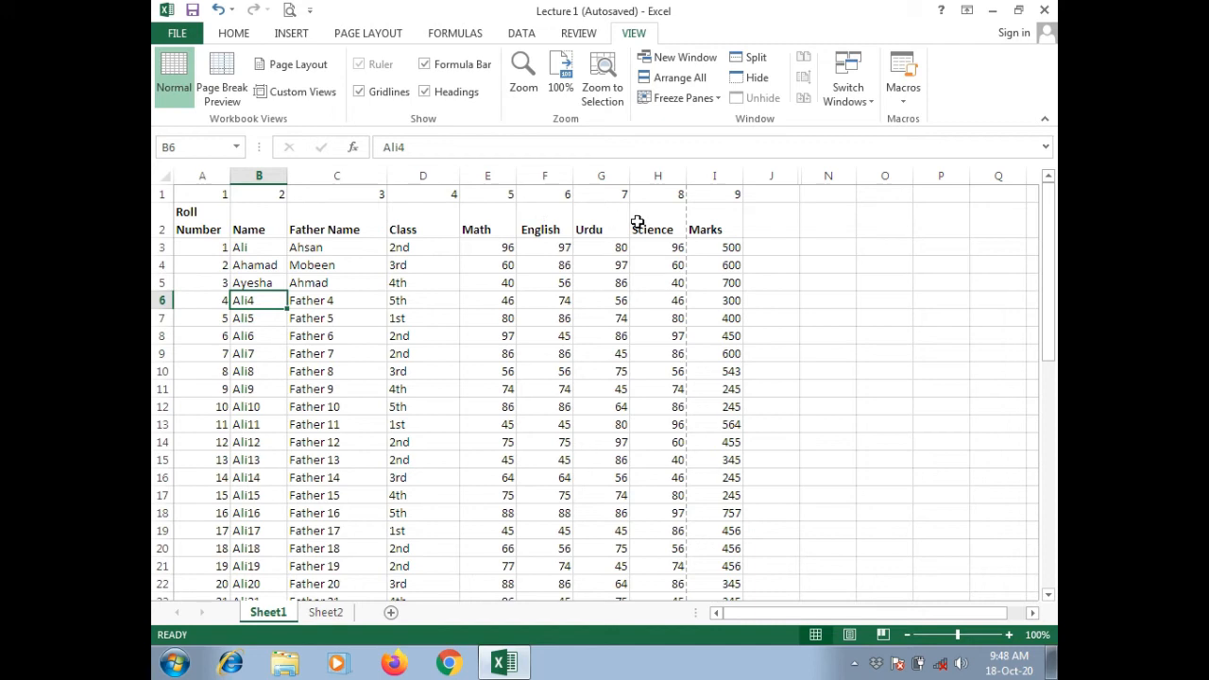
{"action": "left_click", "coordinate": [325, 614]}
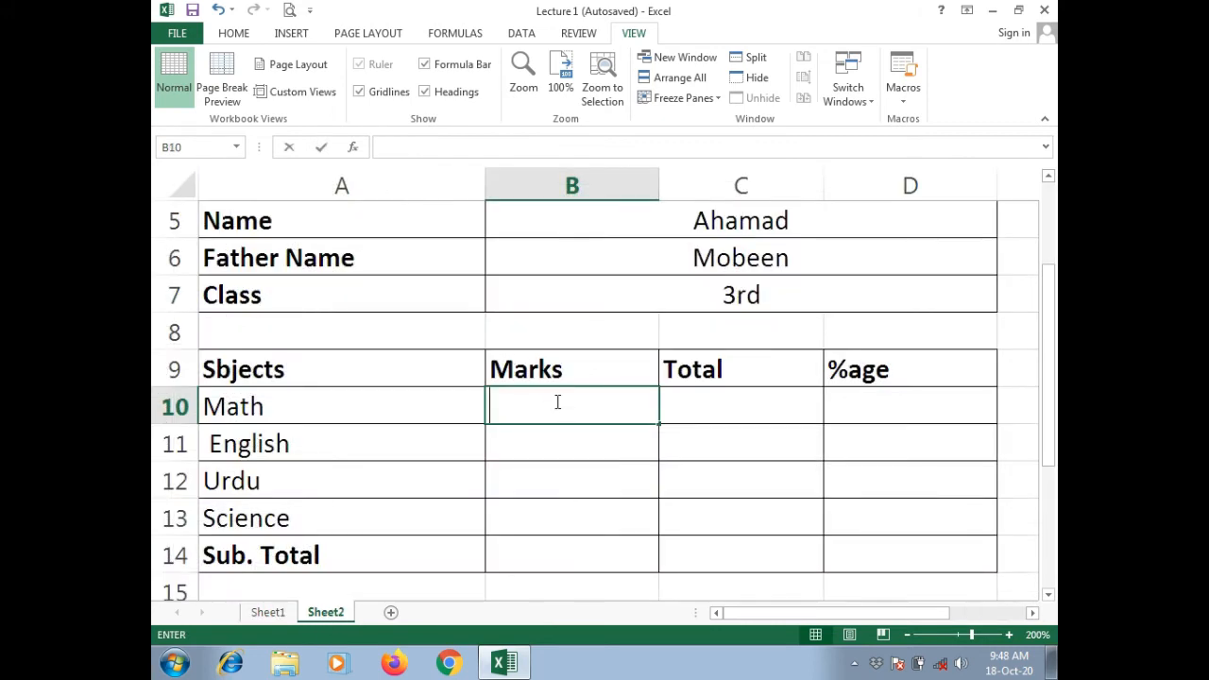
{"action": "type", "text": "=VLOOKUP(B4,Sheet1!A2:I52,2,TRUE)"}
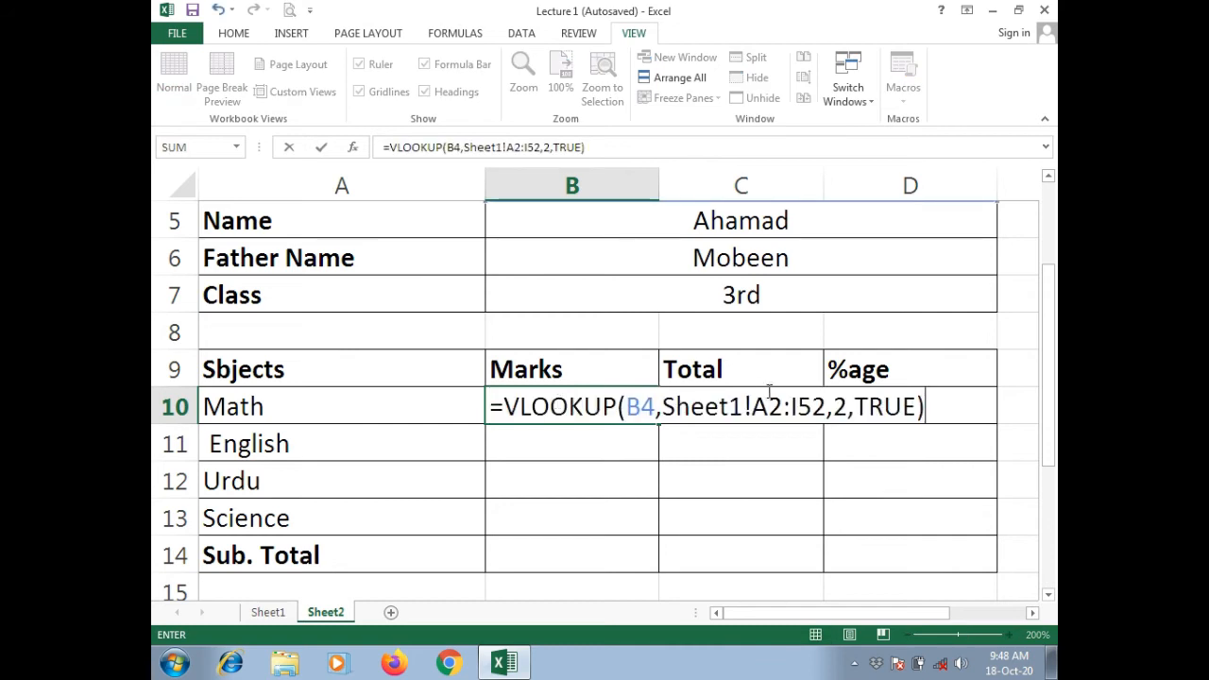
{"action": "left_click", "coordinate": [846, 406]}
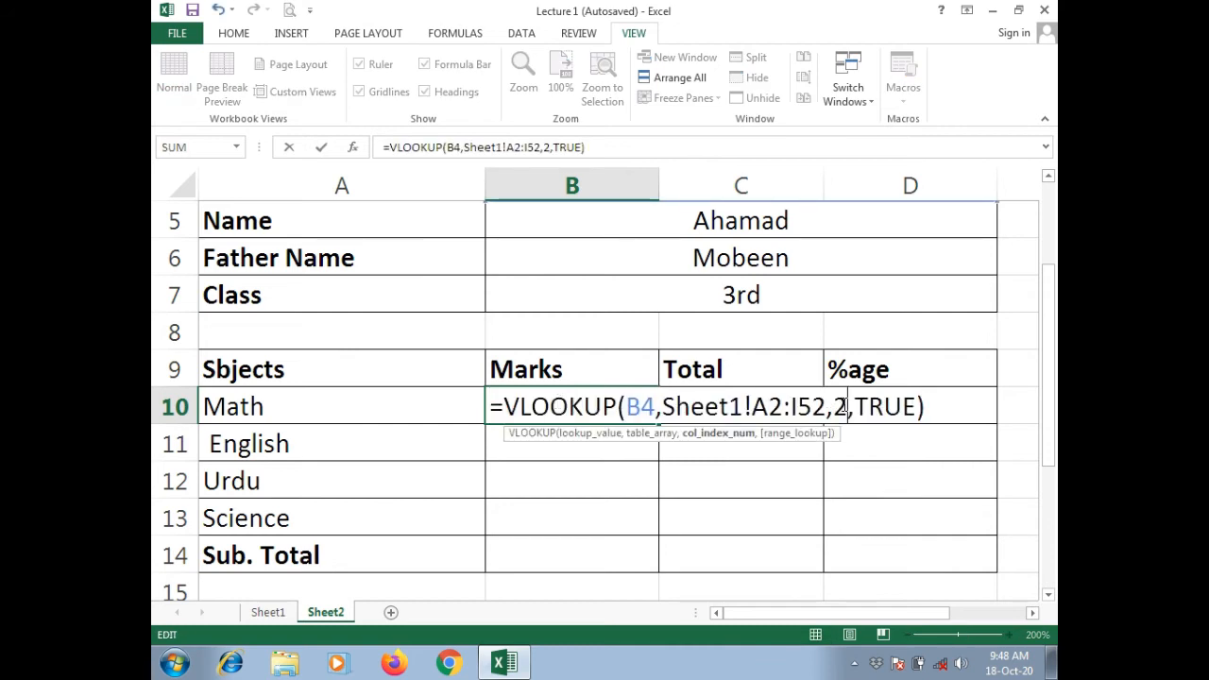
{"action": "key", "text": "BackSpace"}
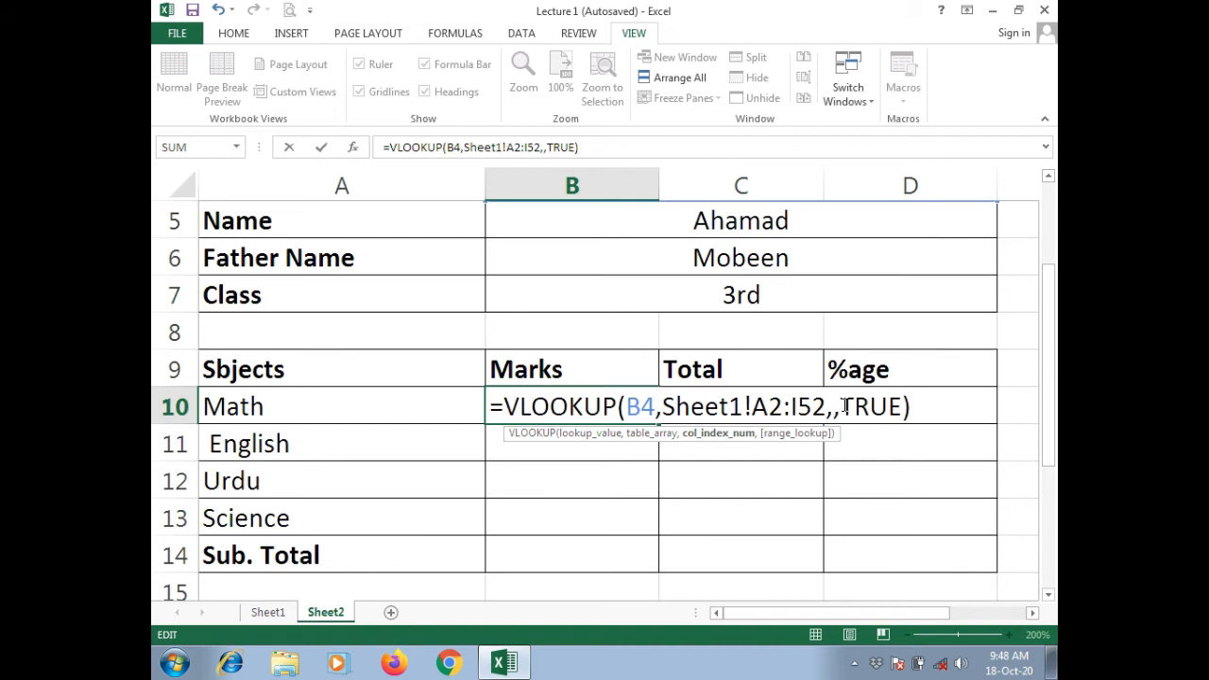
{"action": "type", "text": "5"}
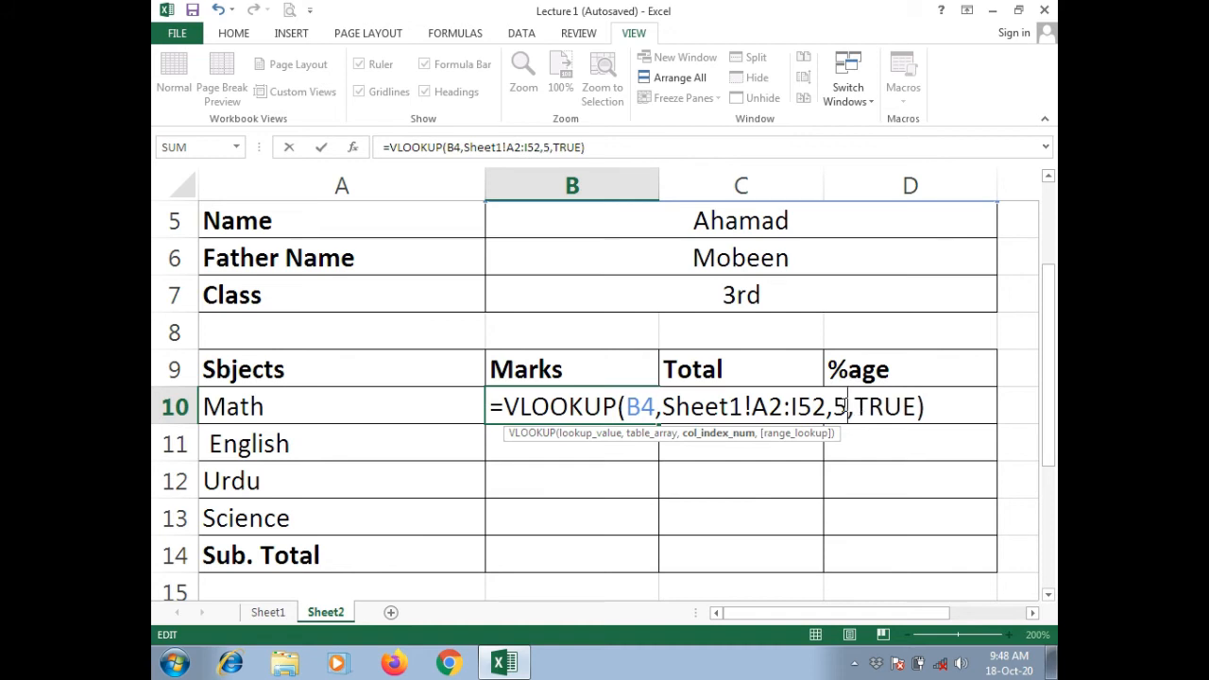
{"action": "key", "text": "Return"}
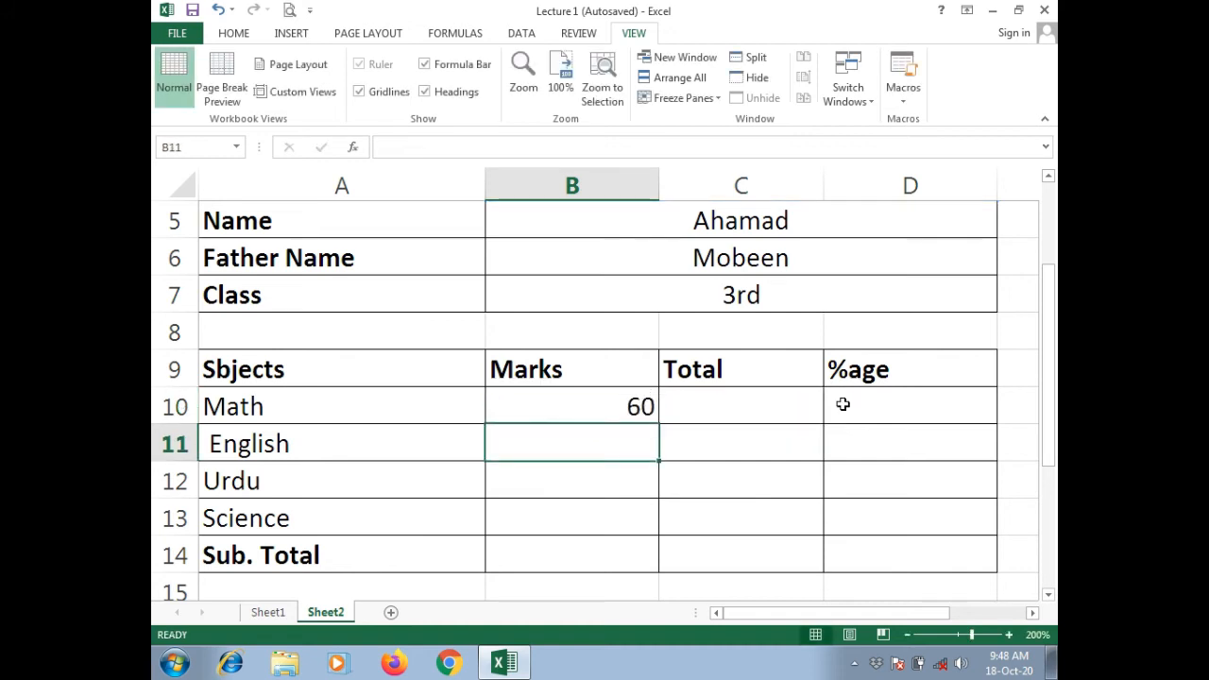
Paste the copied VLOOKUP formula into the English marks cell B11 and change its column index to 6
{"action": "double_click", "coordinate": [630, 435]}
{"action": "type", "text": "=VLOOKUP(B4,Sheet1!A2:I52,2,TRUE)"}
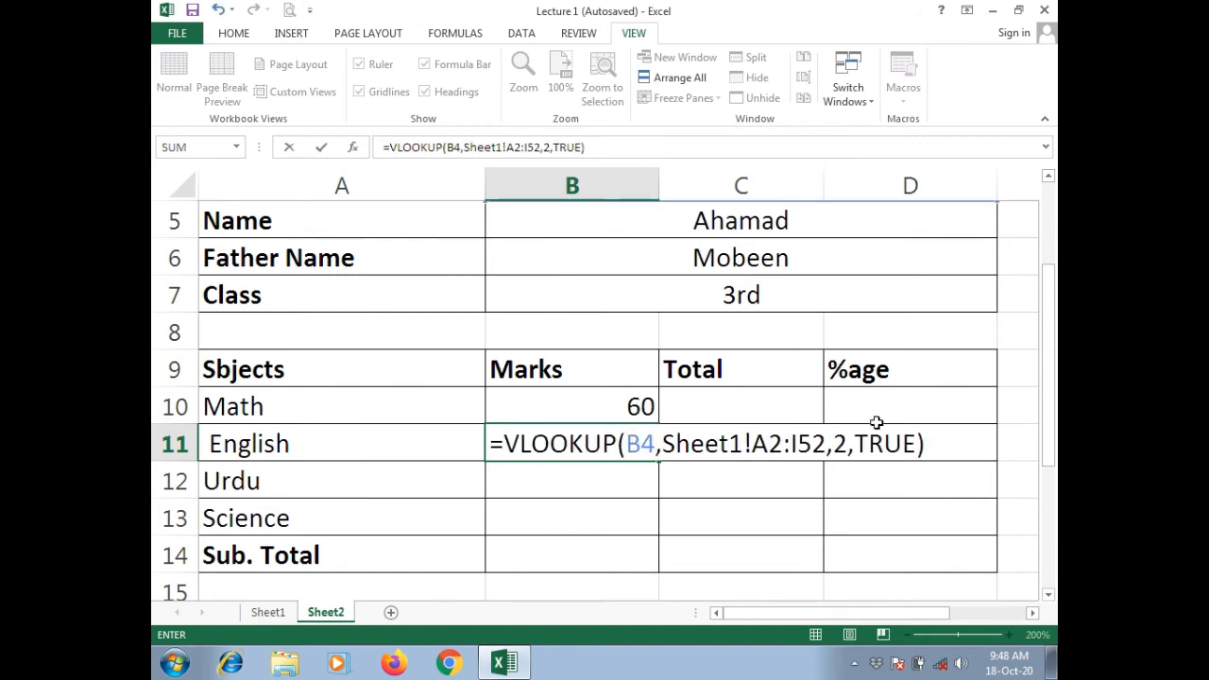
{"action": "left_click", "coordinate": [847, 439]}
{"action": "key", "text": "BackSpace"}
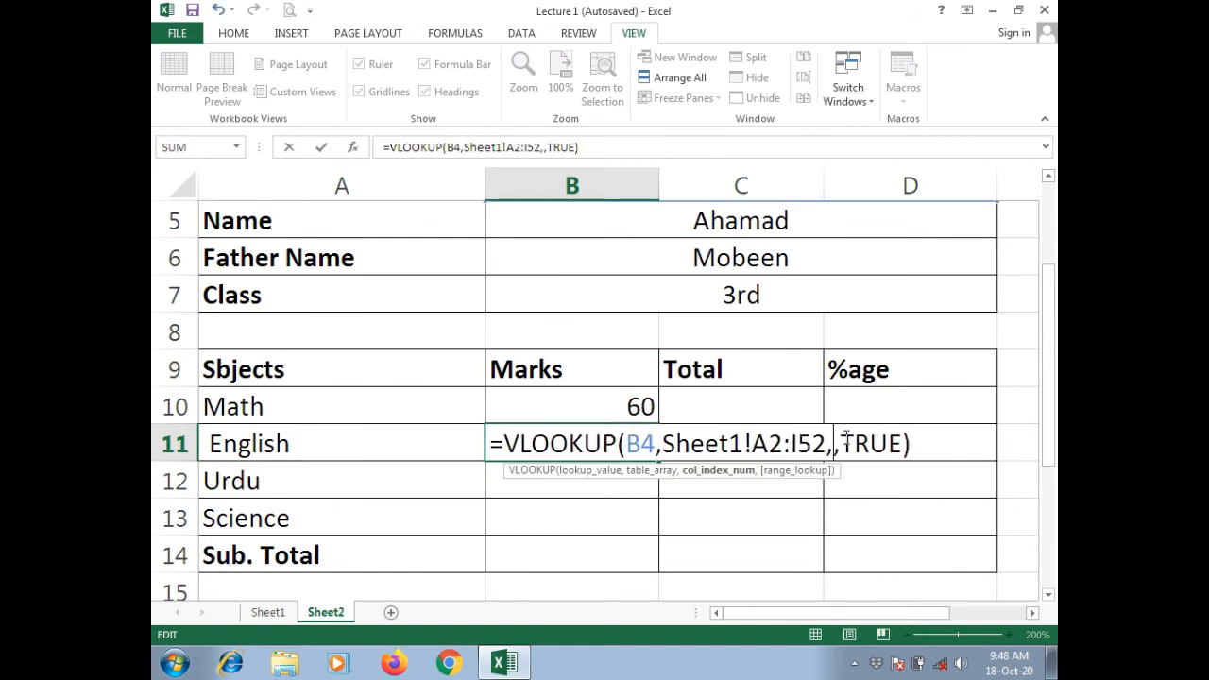
{"action": "type", "text": "6"}
{"action": "key", "text": "Return"}
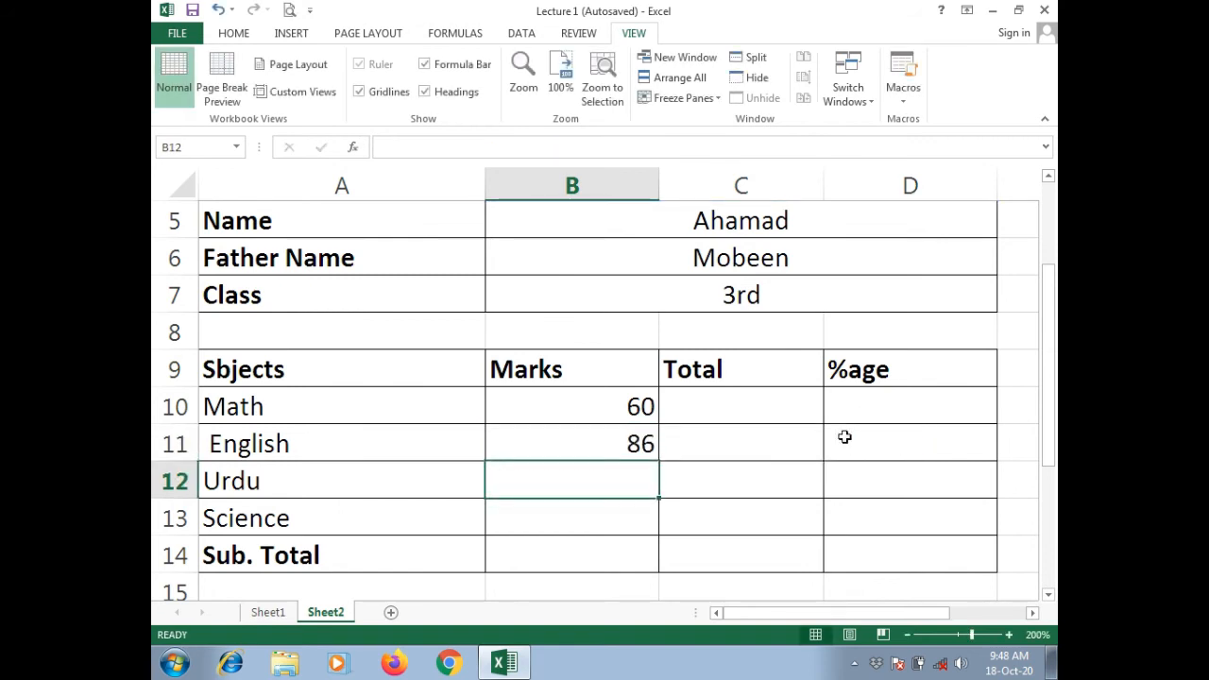
Paste the copied VLOOKUP formula into the Urdu marks cell B12 and change its column index to 7
{"action": "double_click", "coordinate": [621, 475]}
{"action": "type", "text": "=VLOOKUP(B4,Sheet1!A2:I52,2,TRUE)"}
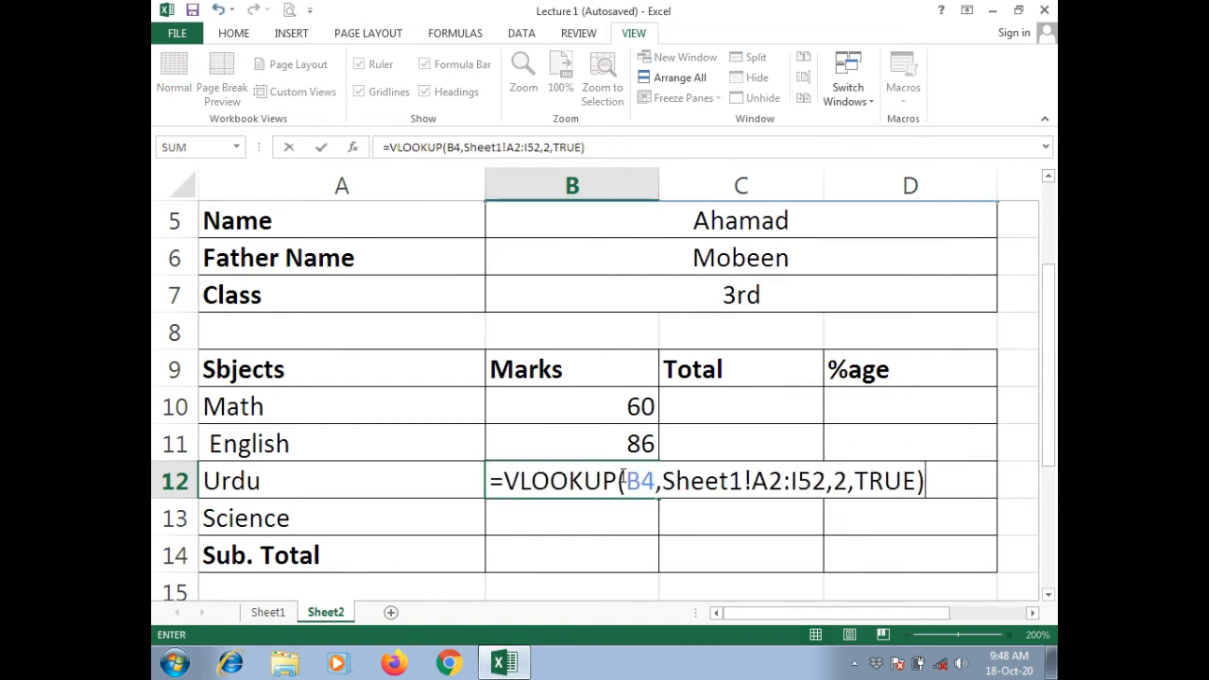
{"action": "left_click", "coordinate": [847, 482]}
{"action": "key", "text": "BackSpace"}
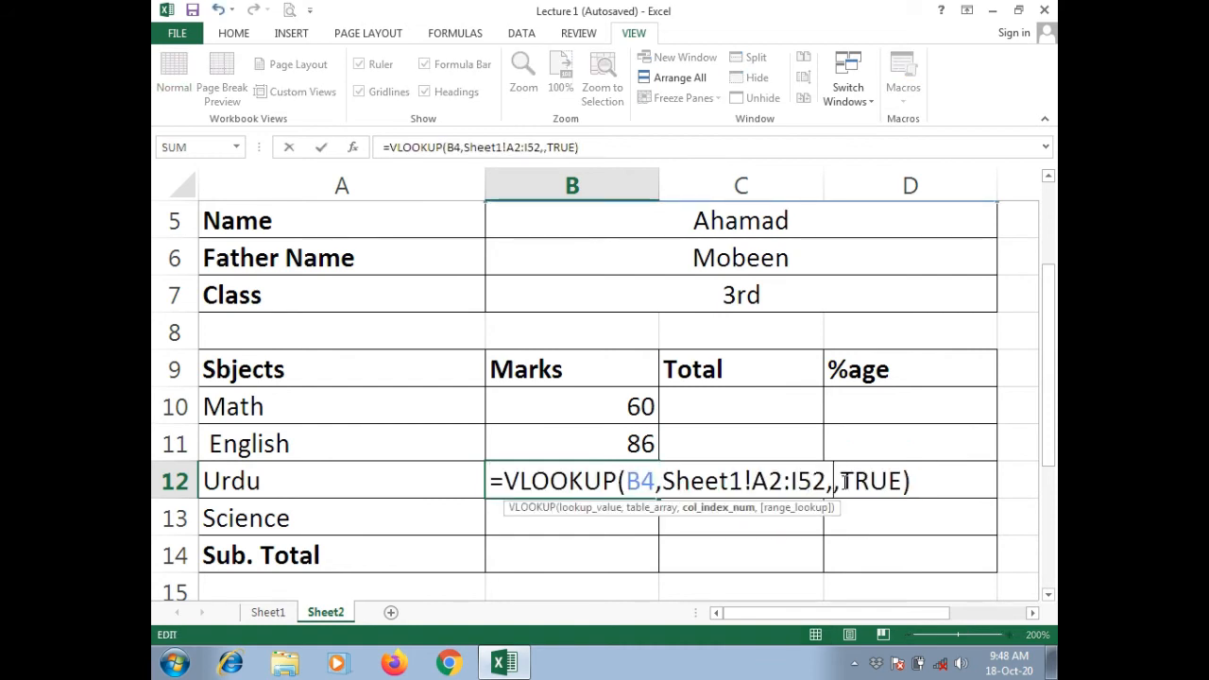
{"action": "type", "text": "7"}
{"action": "key", "text": "Return"}
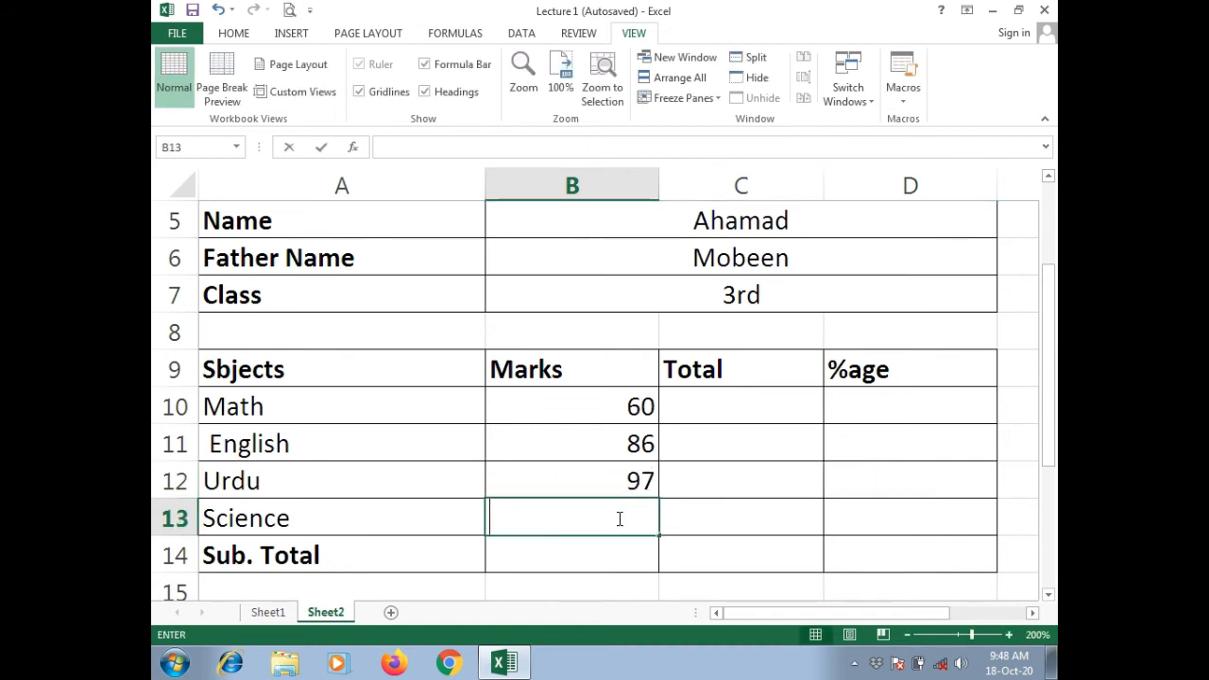
Paste the copied VLOOKUP formula into the Science marks cell B13 and change its column index to 8
{"action": "type", "text": "=VLOOKUP(B4,Sheet1!A2:I52,2,TRUE)"}
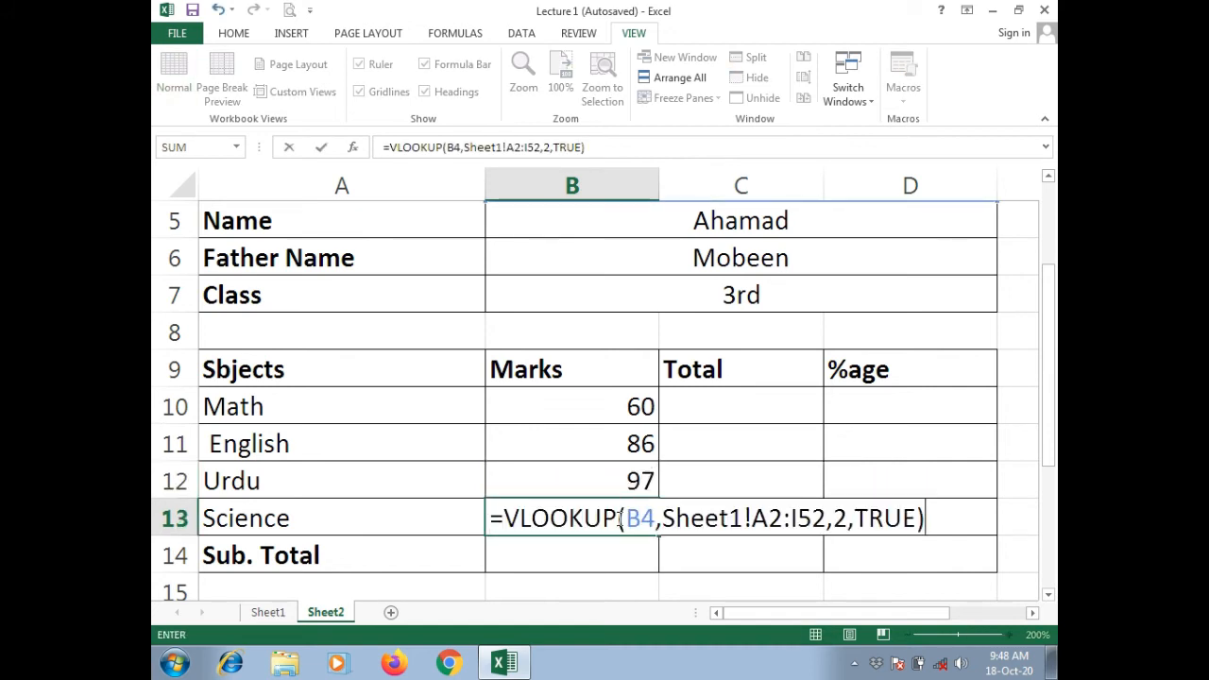
{"action": "left_click", "coordinate": [845, 517]}
{"action": "key", "text": "BackSpace"}
{"action": "type", "text": "8"}
{"action": "key", "text": "Return"}
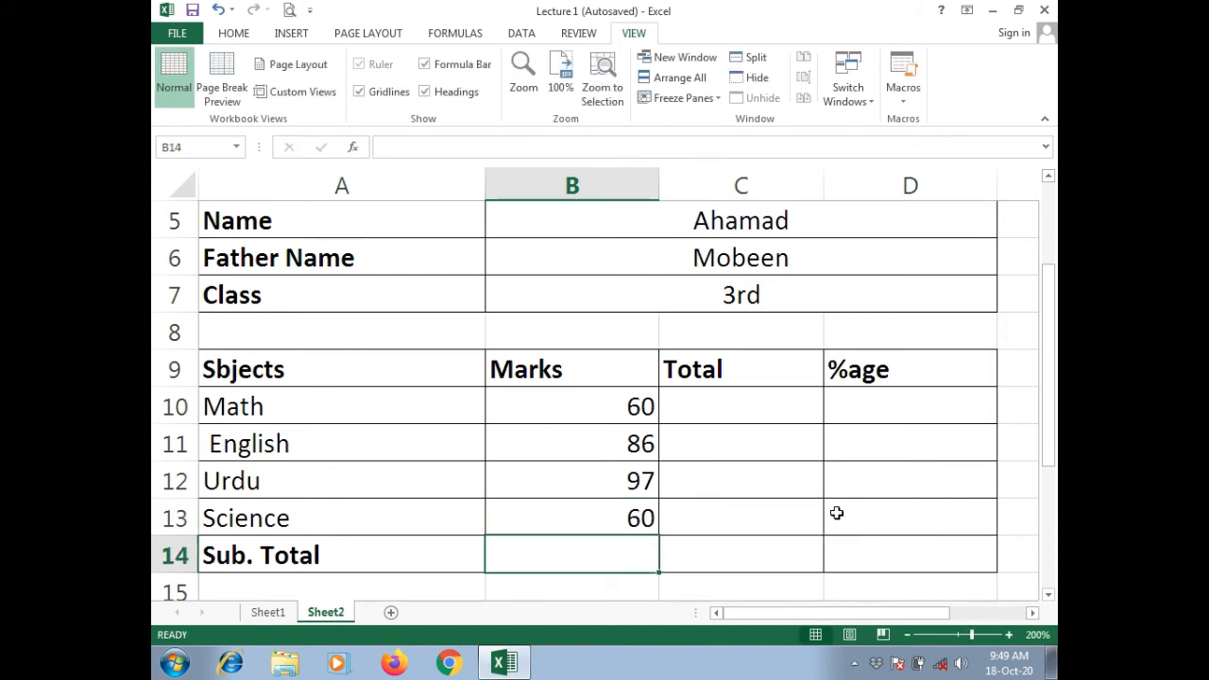
Review the VLOOKUP formulas in the Math marks cell B10 and the Science marks cell B13, examining the arguments without changing them
{"action": "left_click_drag", "start_coordinate": [1050, 455], "coordinate": [1035, 332]}
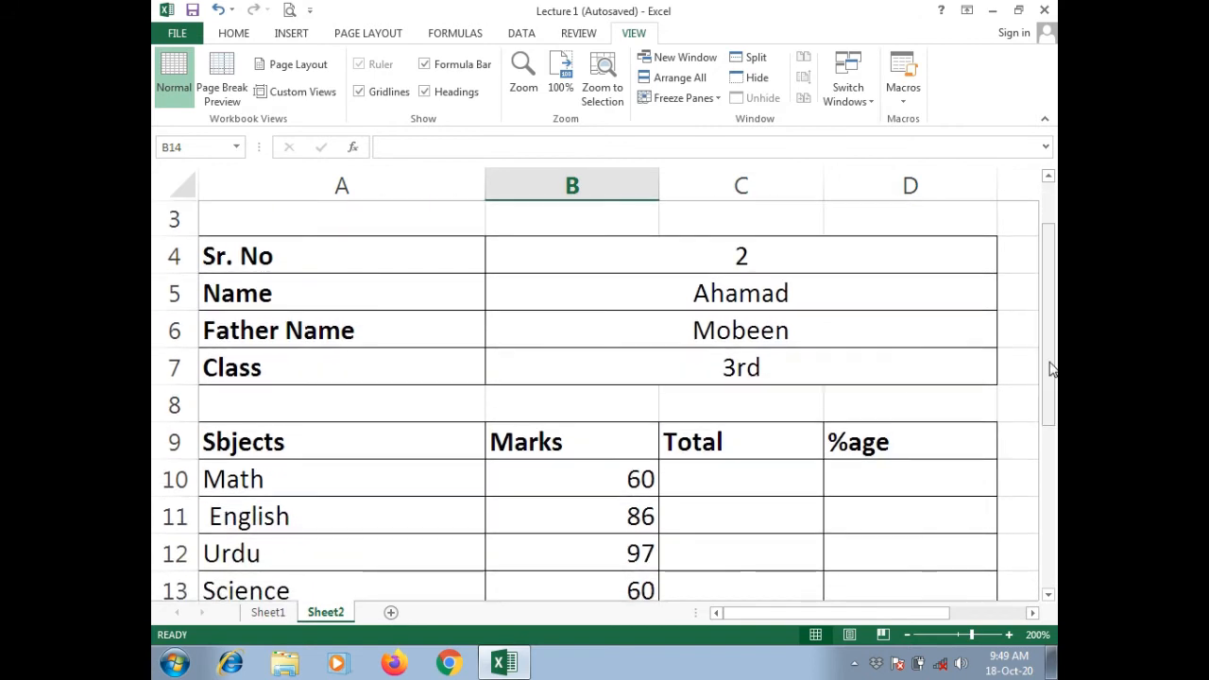
{"action": "left_click", "coordinate": [579, 481]}
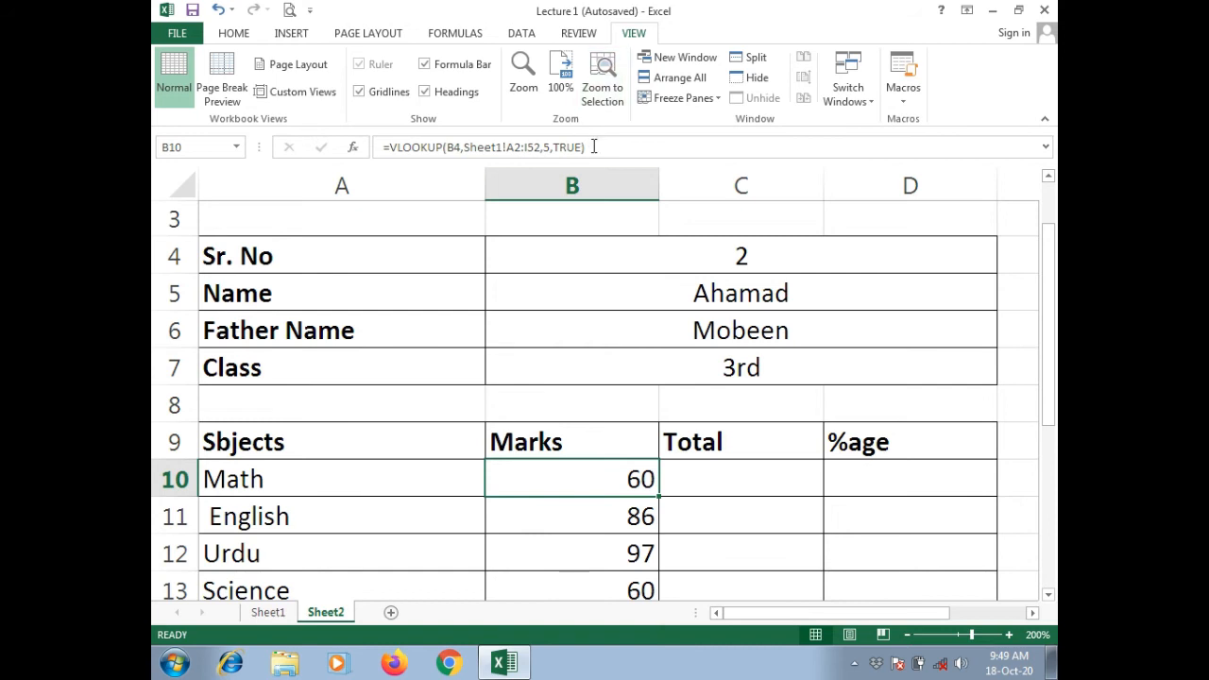
{"action": "left_click", "coordinate": [602, 80]}
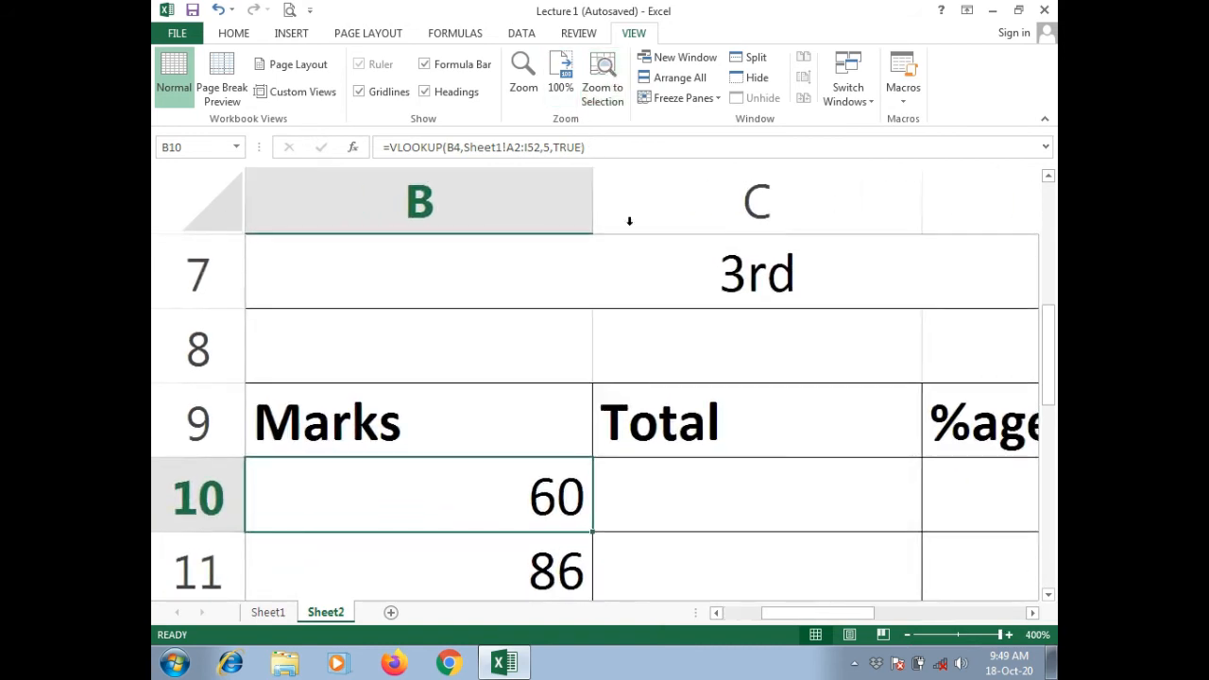
{"action": "left_click", "coordinate": [717, 613]}
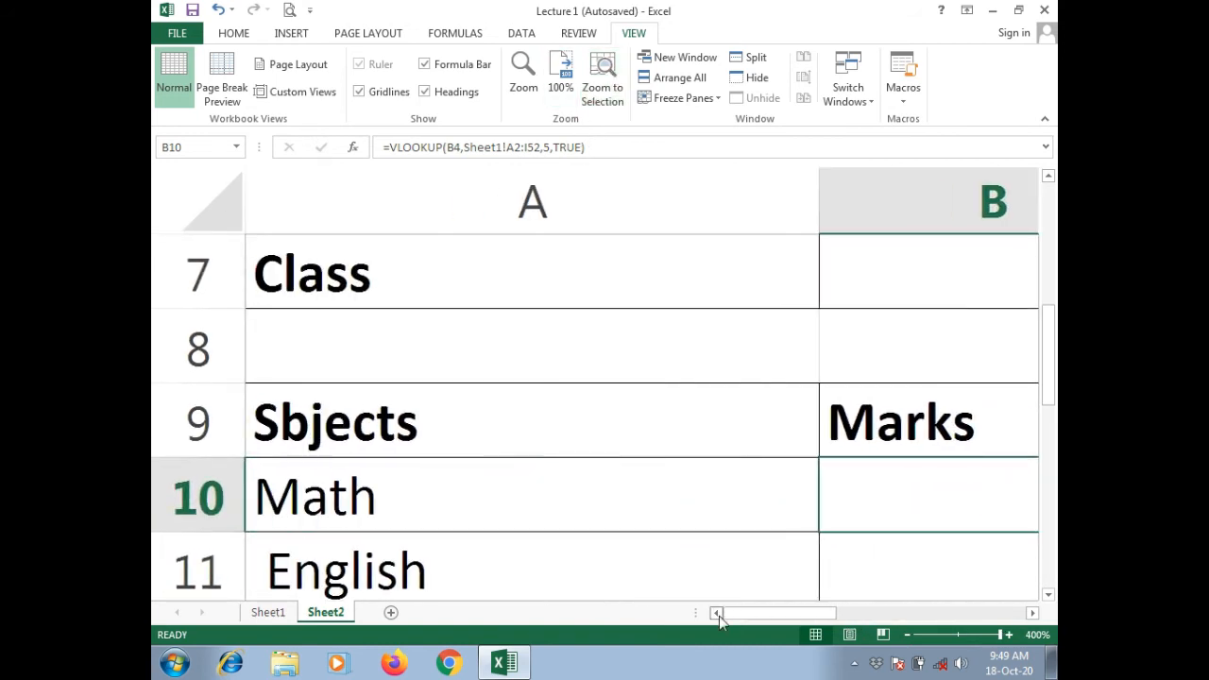
{"action": "left_click", "coordinate": [562, 77]}
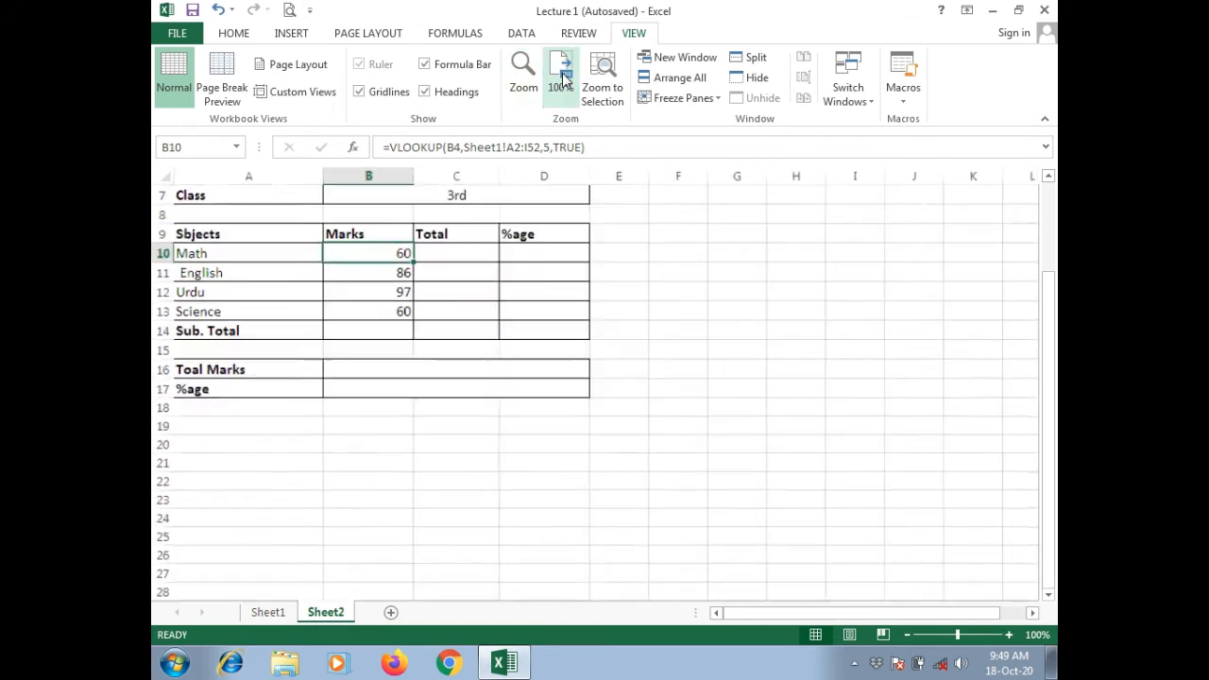
{"action": "left_click_drag", "start_coordinate": [1050, 411], "coordinate": [1044, 354]}
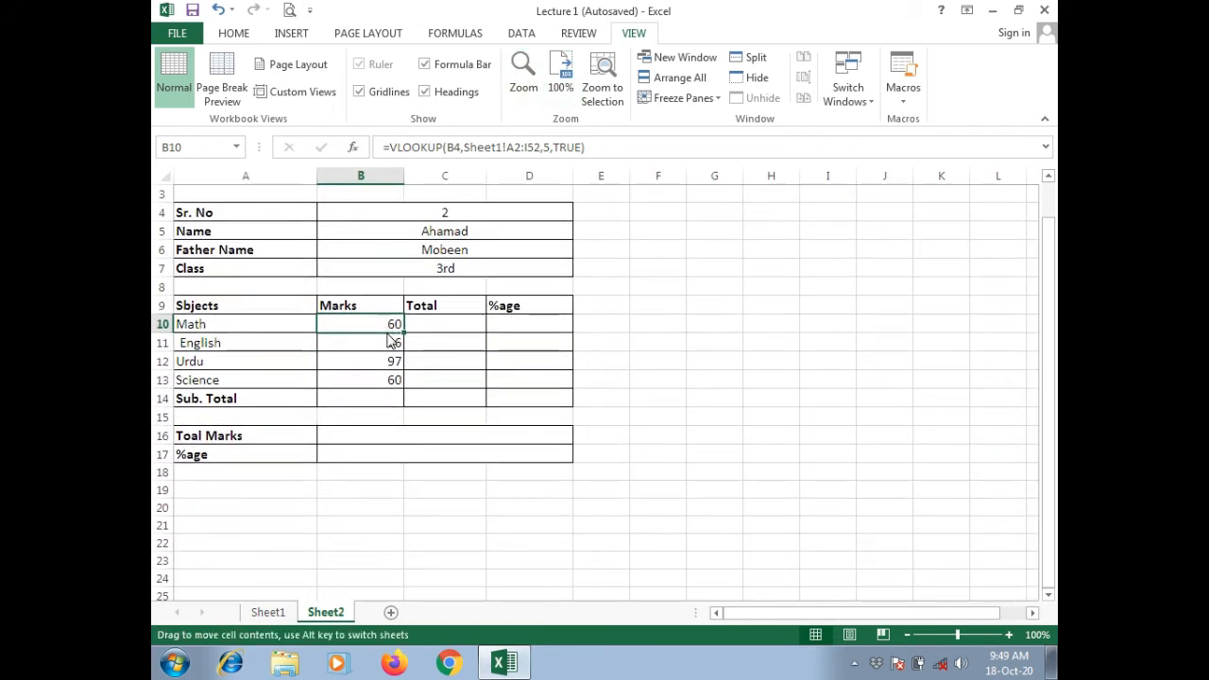
{"action": "double_click", "coordinate": [376, 377]}
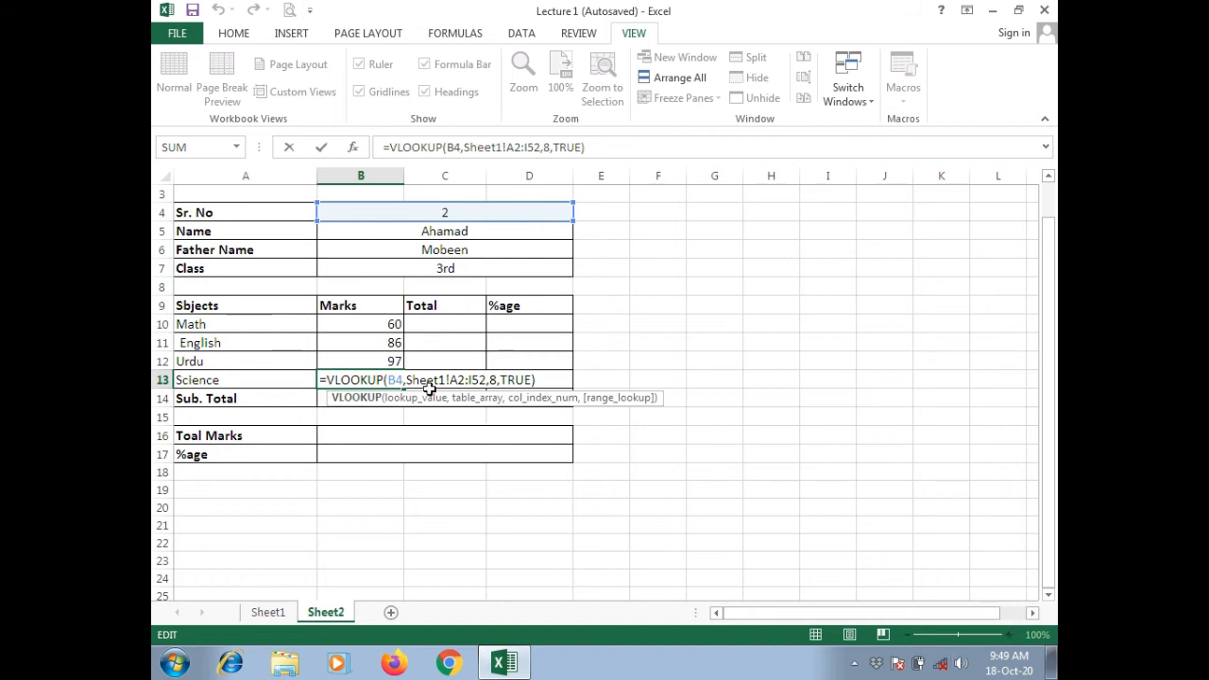
{"action": "left_click_drag", "start_coordinate": [389, 380], "coordinate": [486, 381]}
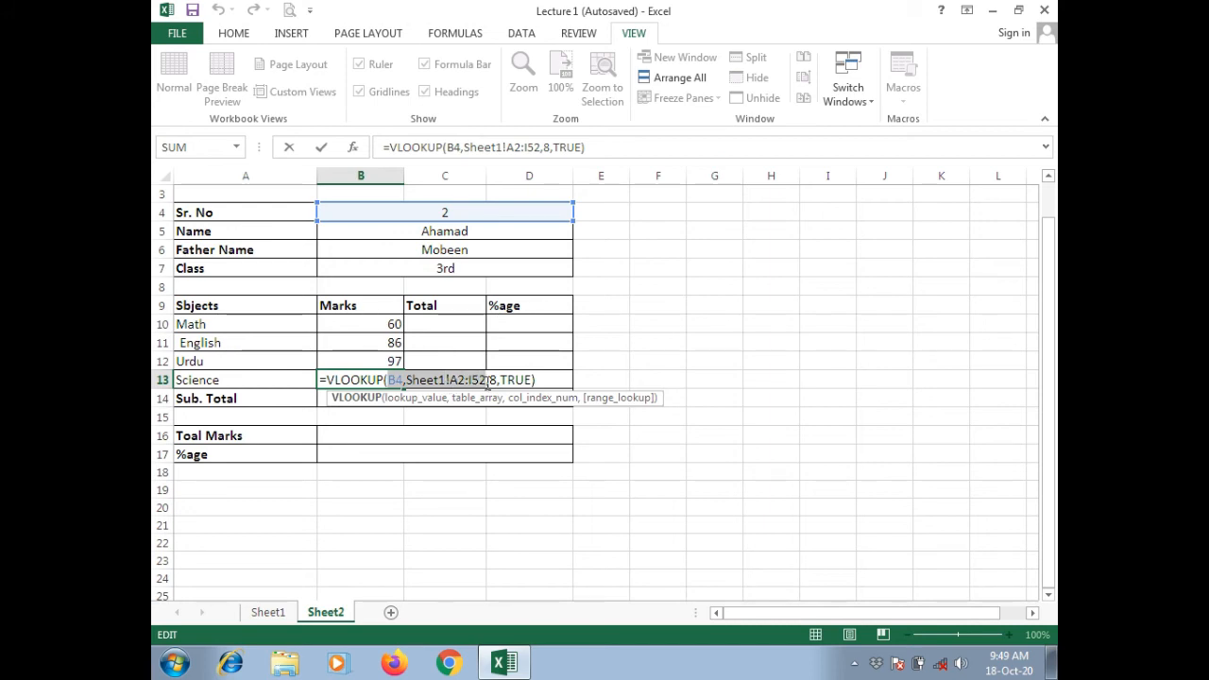
{"action": "left_click_drag", "start_coordinate": [488, 379], "coordinate": [499, 380]}
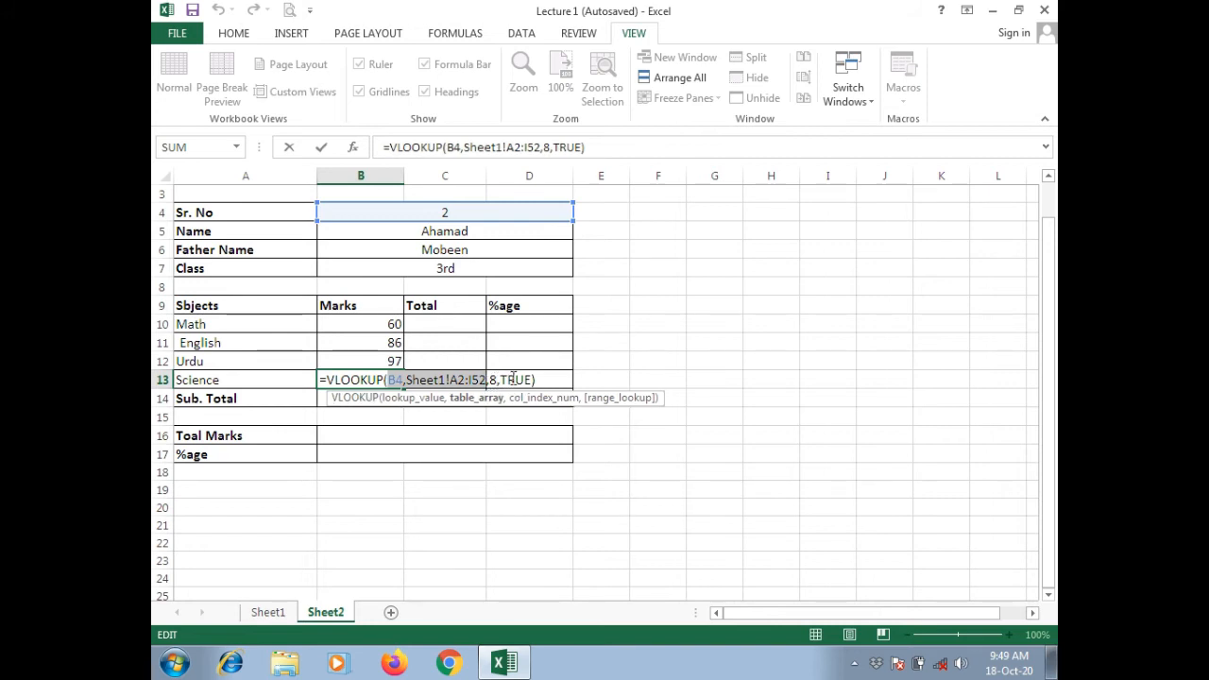
{"action": "key", "text": "Return"}
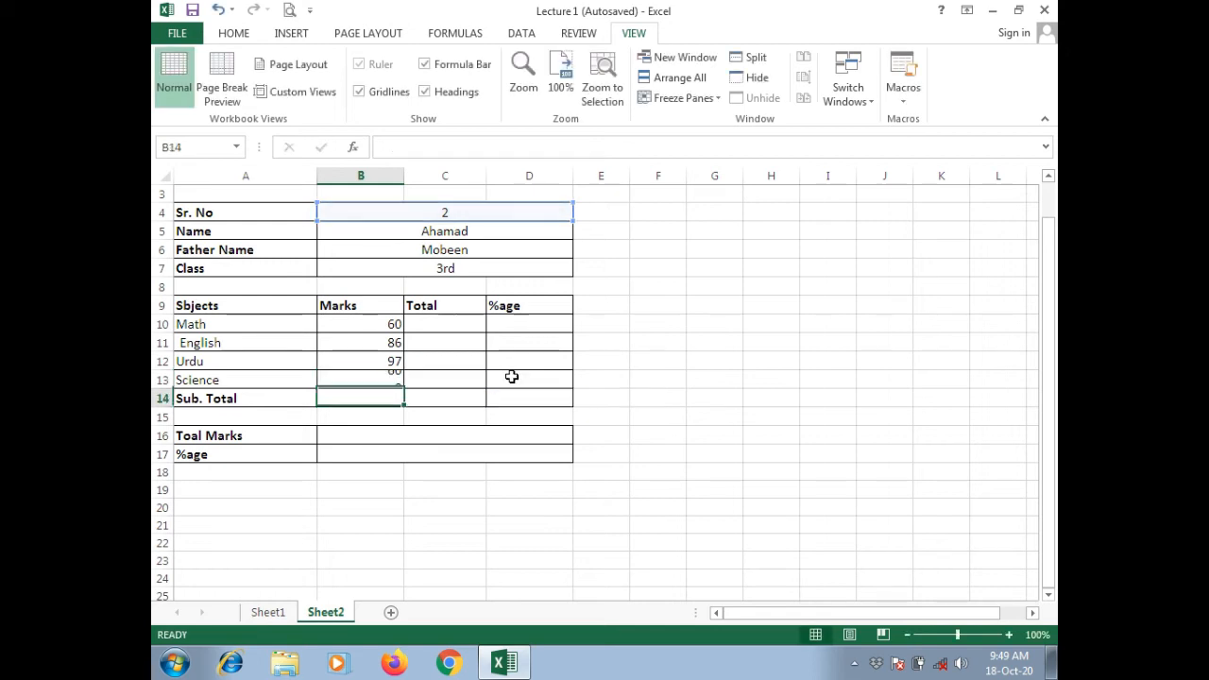
Set the Sr. No in B4 of the result card to 1 to test the lookups
{"action": "left_click_drag", "start_coordinate": [1053, 404], "coordinate": [1054, 314]}
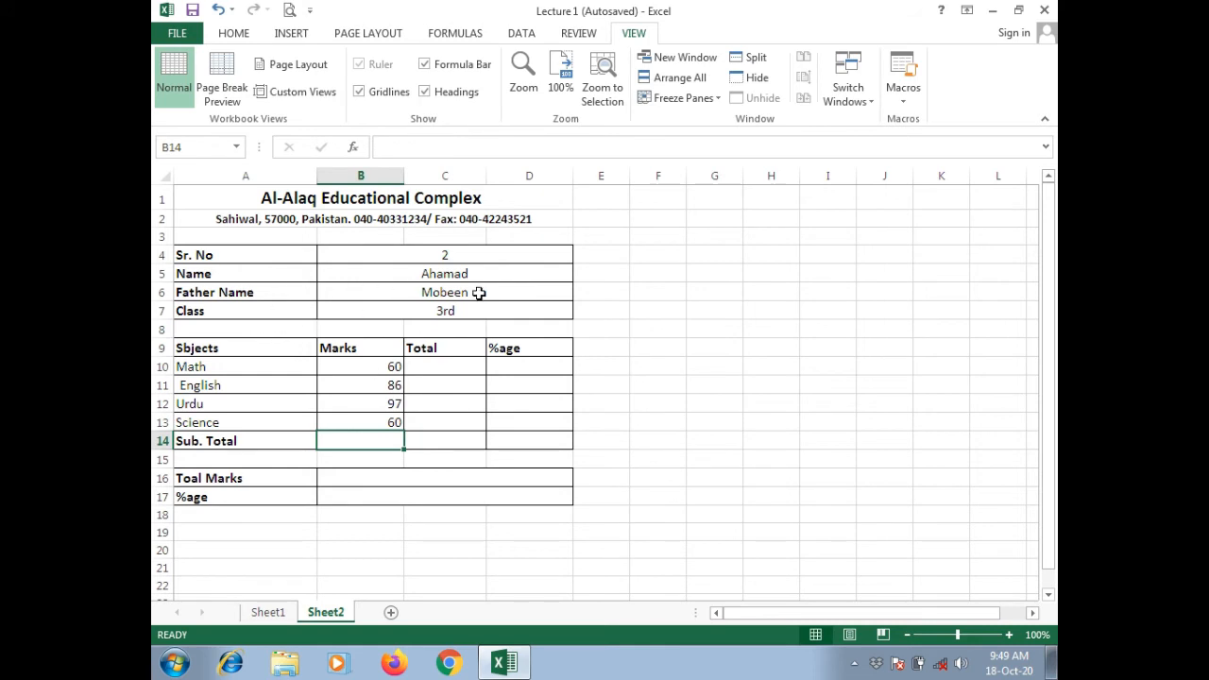
{"action": "left_click", "coordinate": [437, 253]}
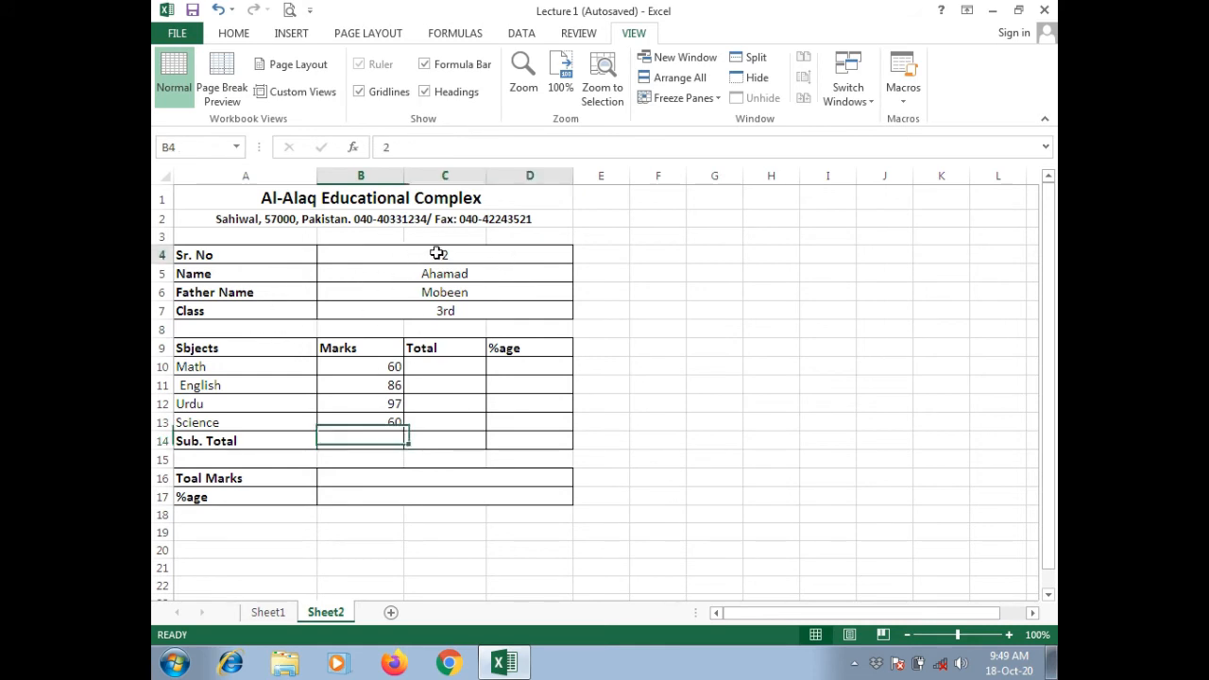
{"action": "double_click", "coordinate": [440, 254]}
{"action": "key", "text": "BackSpace"}
{"action": "type", "text": "1"}
{"action": "key", "text": "Return"}
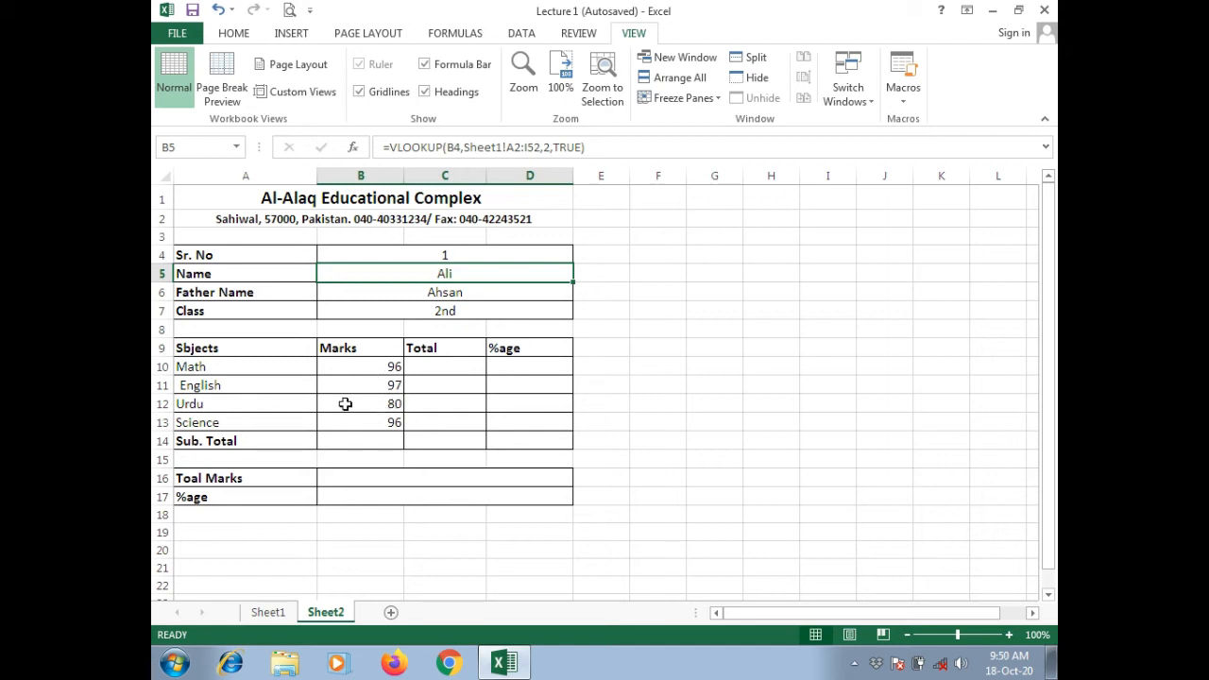
Check the name, father name, class and subject marks of roll number 1 on Sheet1 against the result card
{"action": "left_click", "coordinate": [268, 613]}
{"action": "left_click", "coordinate": [241, 232]}
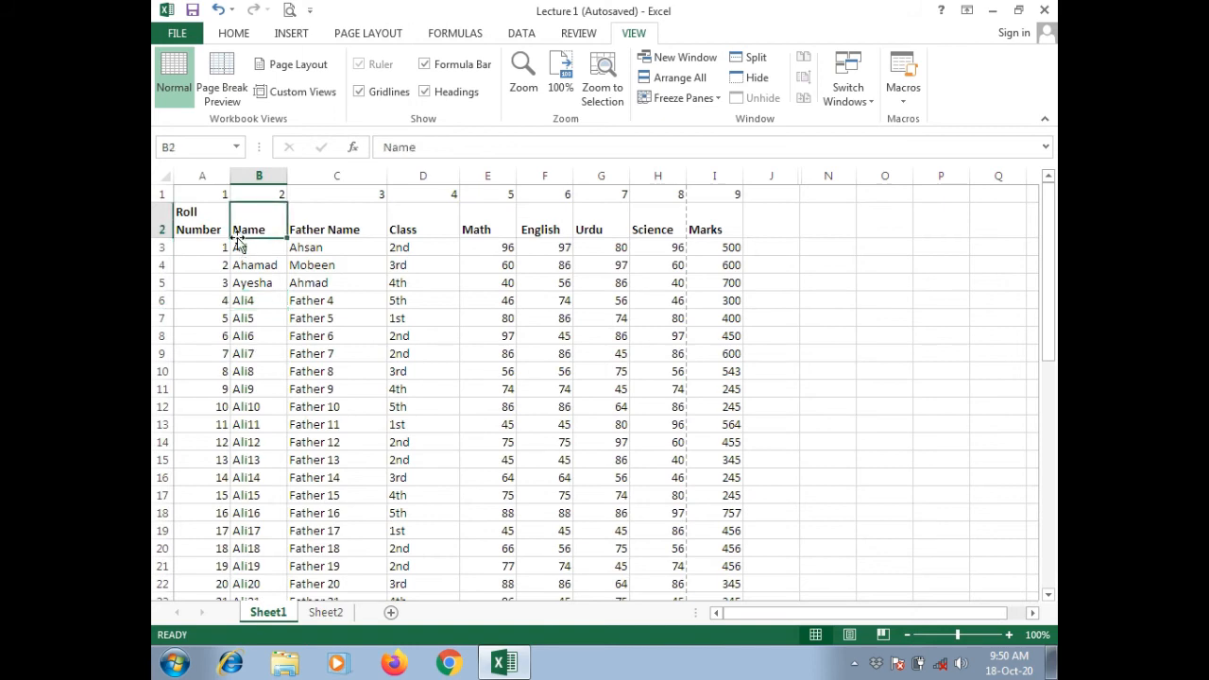
{"action": "left_click", "coordinate": [383, 248]}
{"action": "left_click", "coordinate": [490, 252]}
{"action": "key", "text": "Right"}
{"action": "key", "text": "Right"}
{"action": "key", "text": "Right"}
{"action": "key", "text": "Right"}
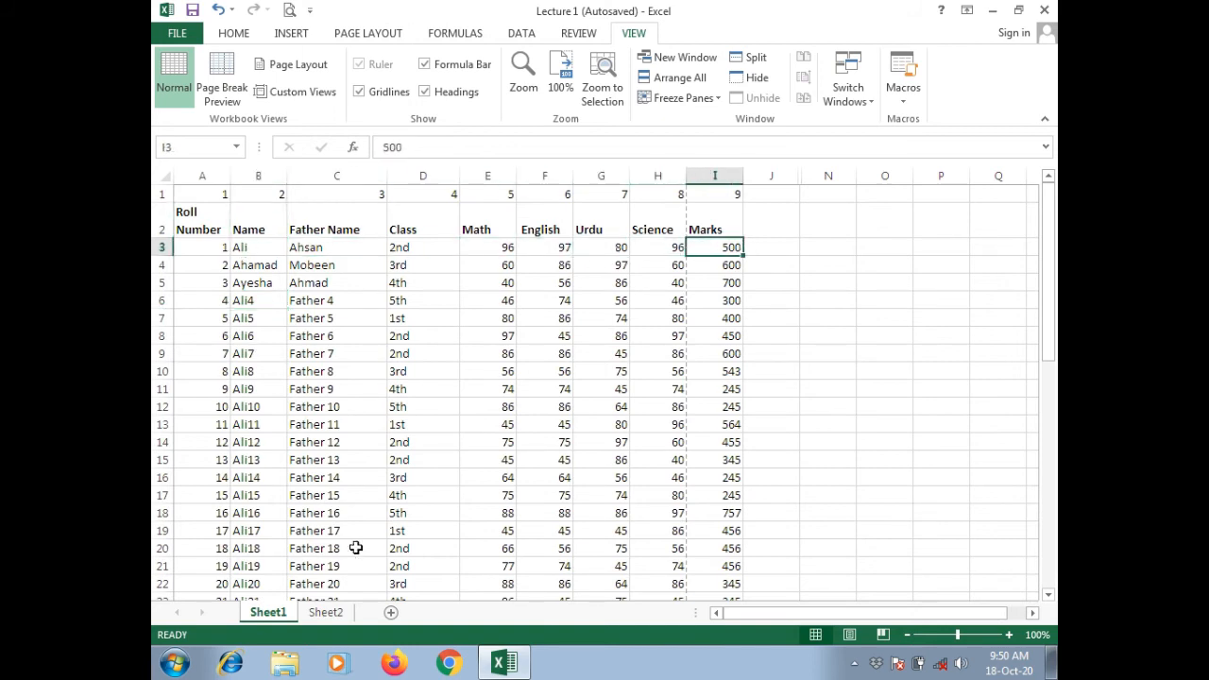
Return to Sheet2 and set the Sr. No in B4 to 50
{"action": "left_click", "coordinate": [326, 613]}
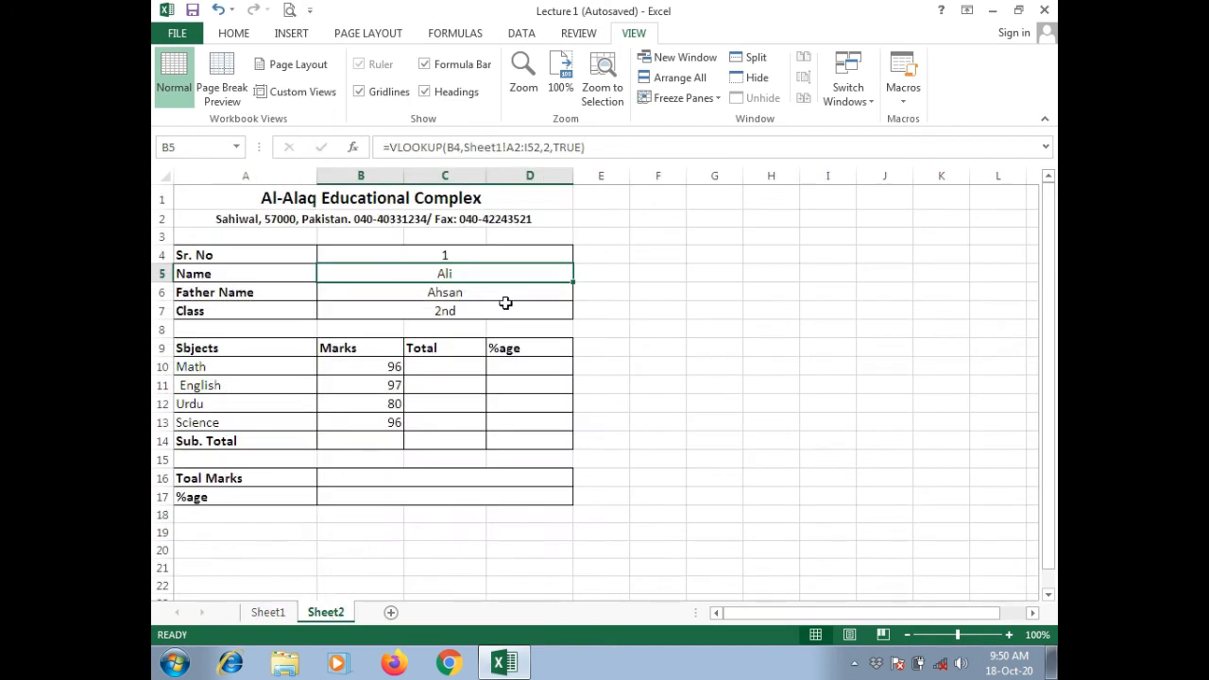
{"action": "left_click", "coordinate": [496, 251]}
{"action": "type", "text": "50"}
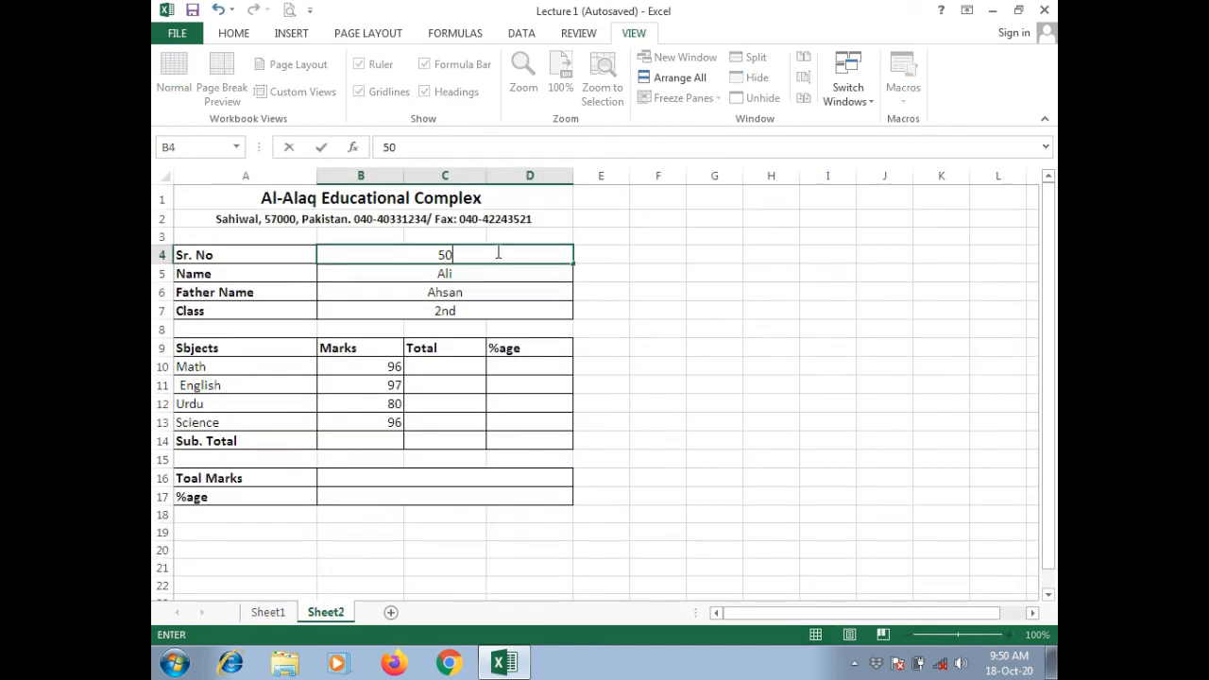
{"action": "key", "text": "Return"}
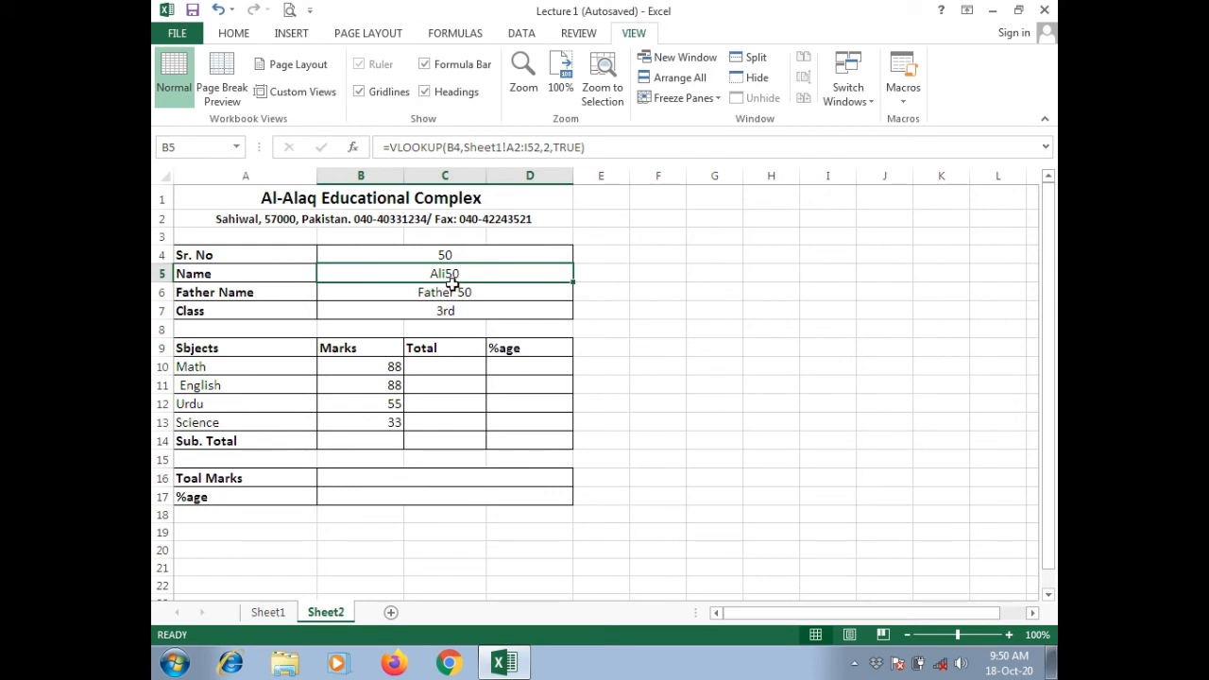
Check the details and marks of roll number 50 in row 52 of Sheet1, and return to Sheet2
{"action": "left_click", "coordinate": [269, 612]}
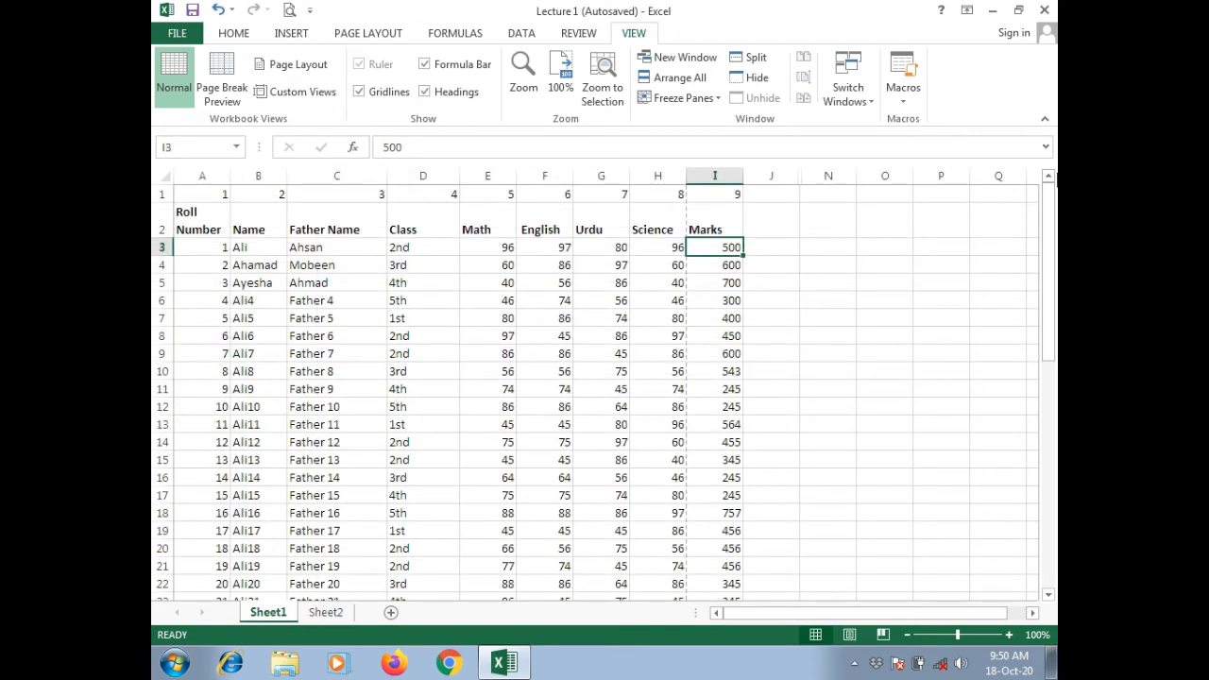
{"action": "left_click_drag", "start_coordinate": [1051, 215], "coordinate": [1046, 513]}
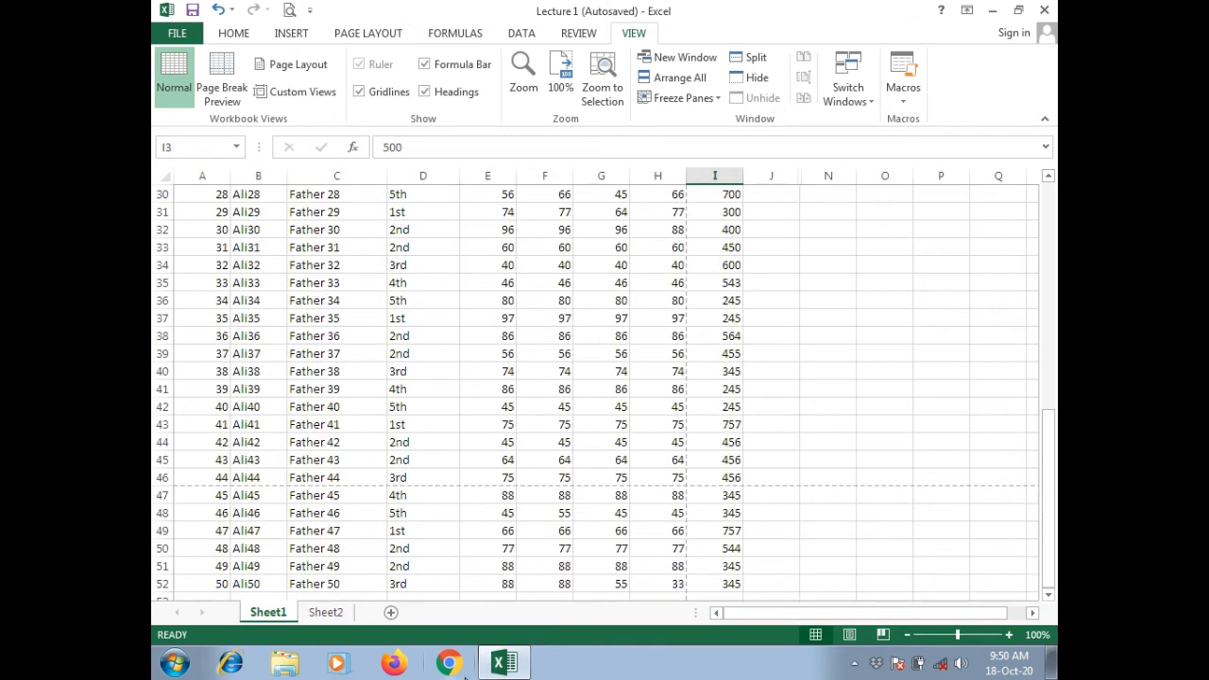
{"action": "left_click", "coordinate": [251, 585]}
{"action": "key", "text": "Right"}
{"action": "key", "text": "Right"}
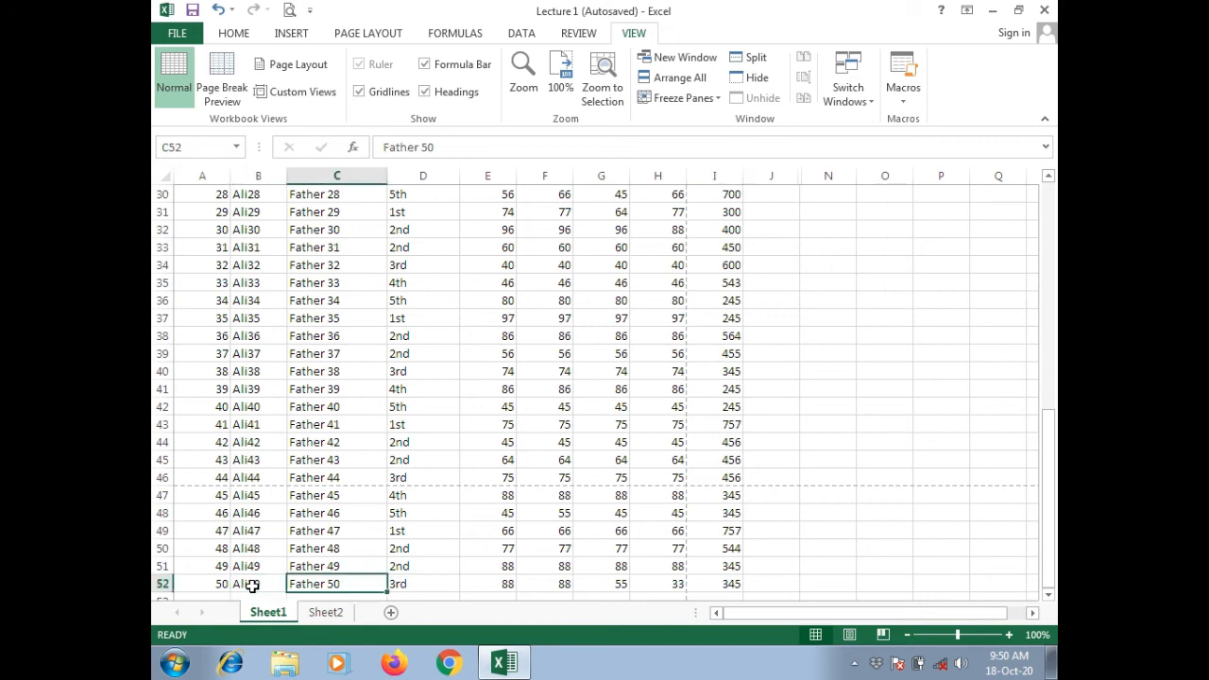
{"action": "key", "text": "Right"}
{"action": "key", "text": "Right"}
{"action": "key", "text": "Right"}
{"action": "key", "text": "Right"}
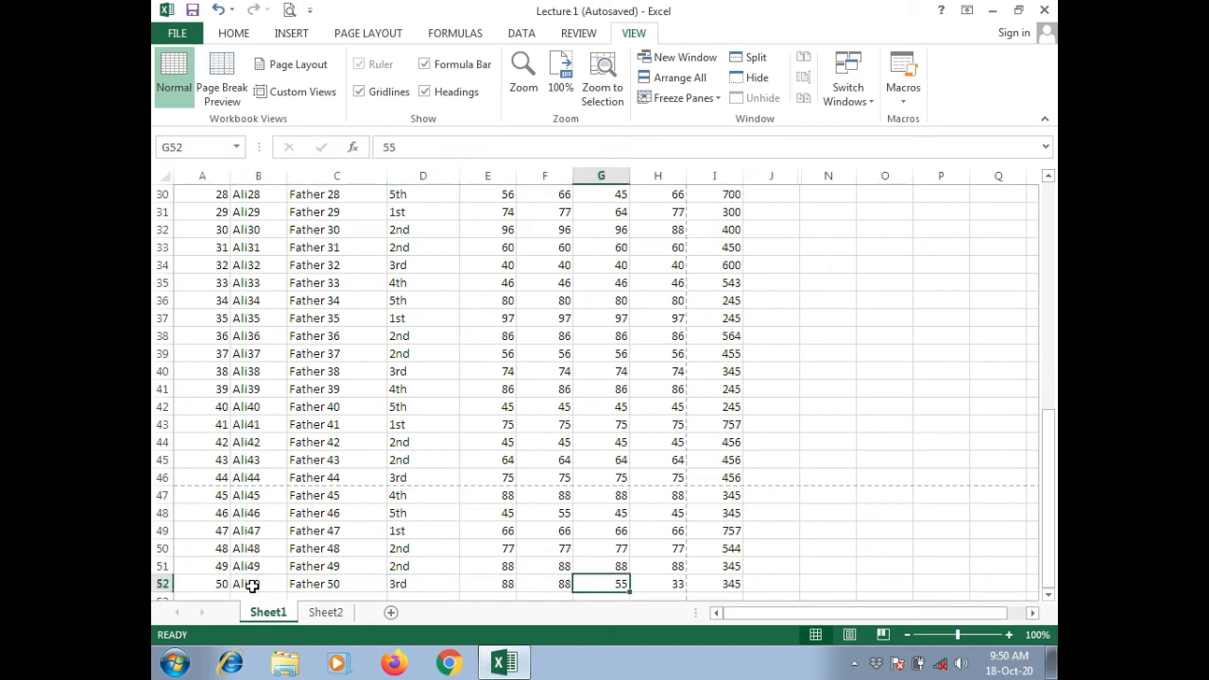
{"action": "left_click", "coordinate": [325, 612]}
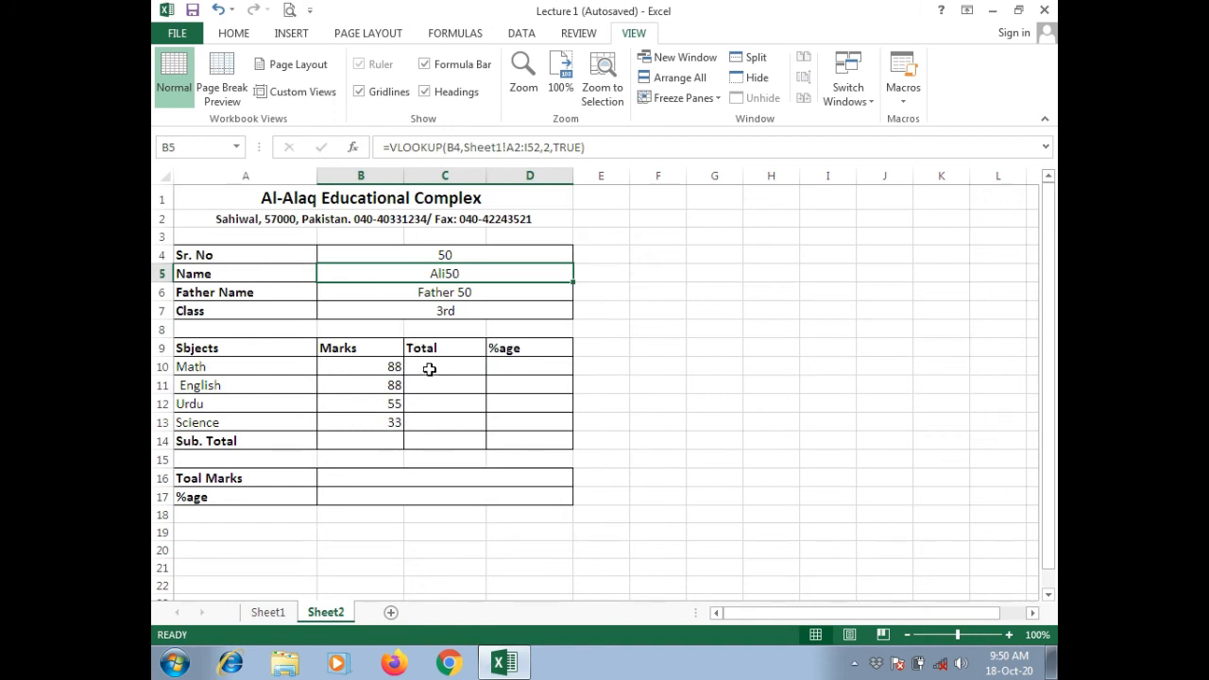
{"action": "left_click", "coordinate": [428, 369]}
{"action": "type", "text": "500"}
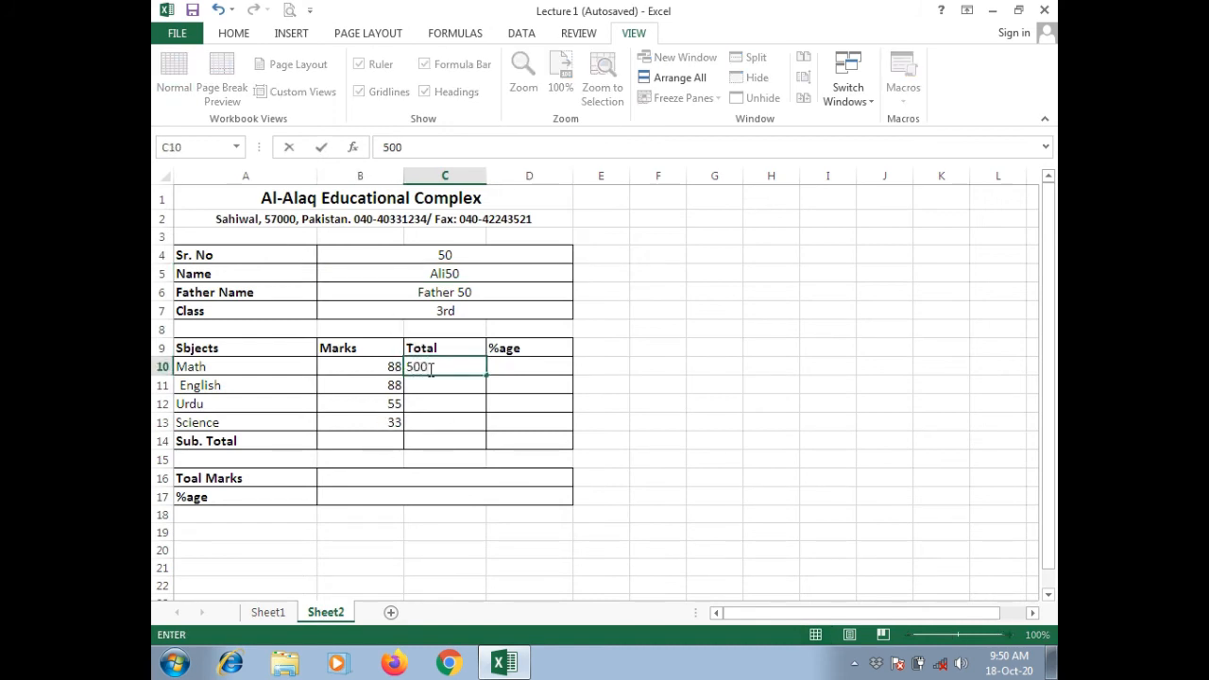
{"action": "key", "text": "Return"}
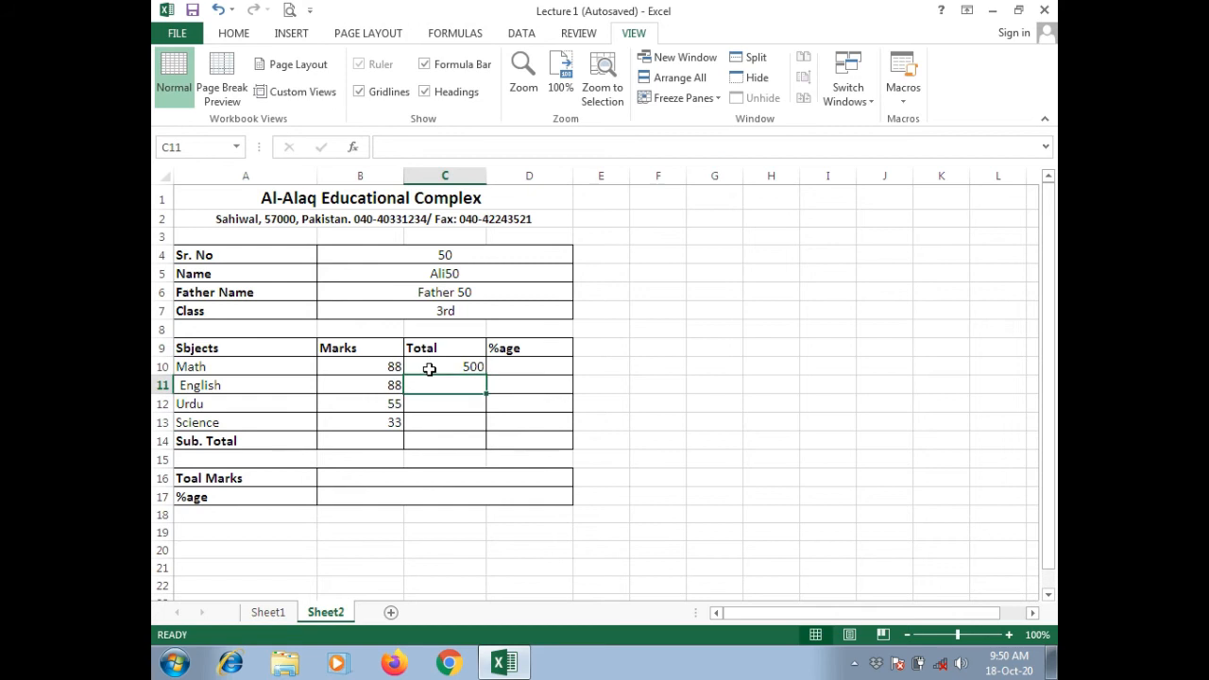
Enter 100 as the Total for Math, English, Urdu and Science in C10 to C13
{"action": "left_click", "coordinate": [429, 370]}
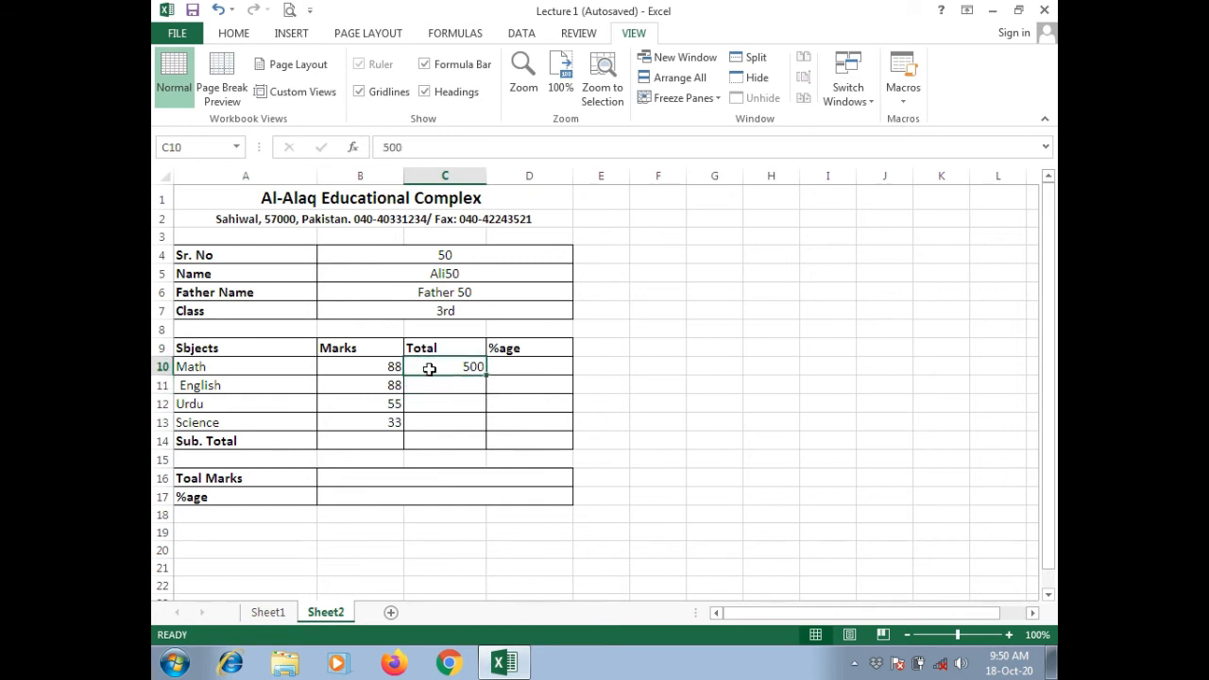
{"action": "type", "text": "100"}
{"action": "key", "text": "Return"}
{"action": "type", "text": "100"}
{"action": "key", "text": "Return"}
{"action": "type", "text": "100"}
{"action": "key", "text": "Return"}
{"action": "type", "text": "100"}
{"action": "key", "text": "Return"}
{"action": "type", "text": "100"}
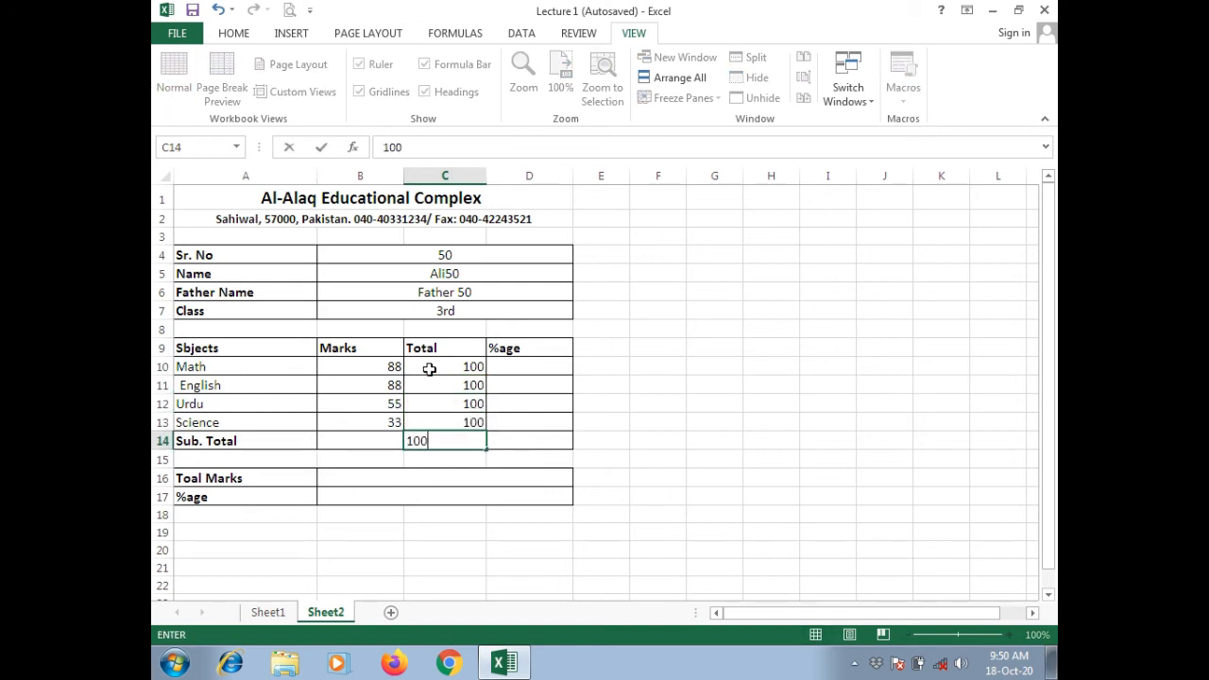
{"action": "key", "text": "Return"}
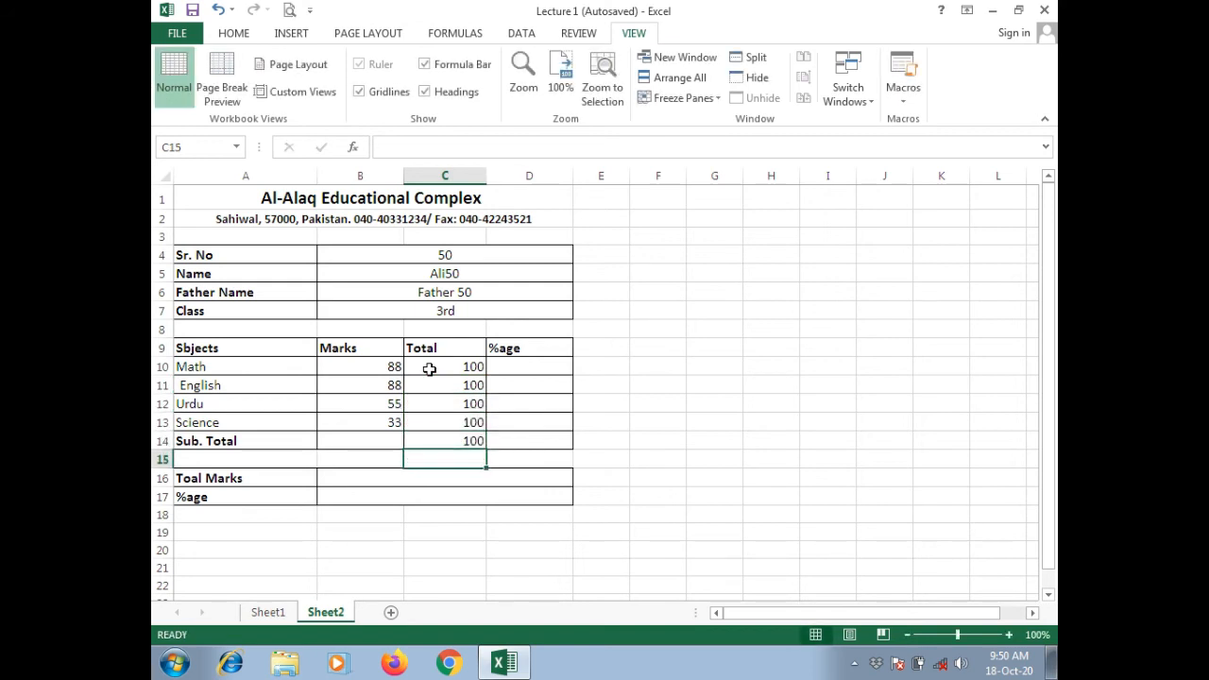
{"action": "left_click", "coordinate": [449, 442]}
{"action": "key", "text": "Delete"}
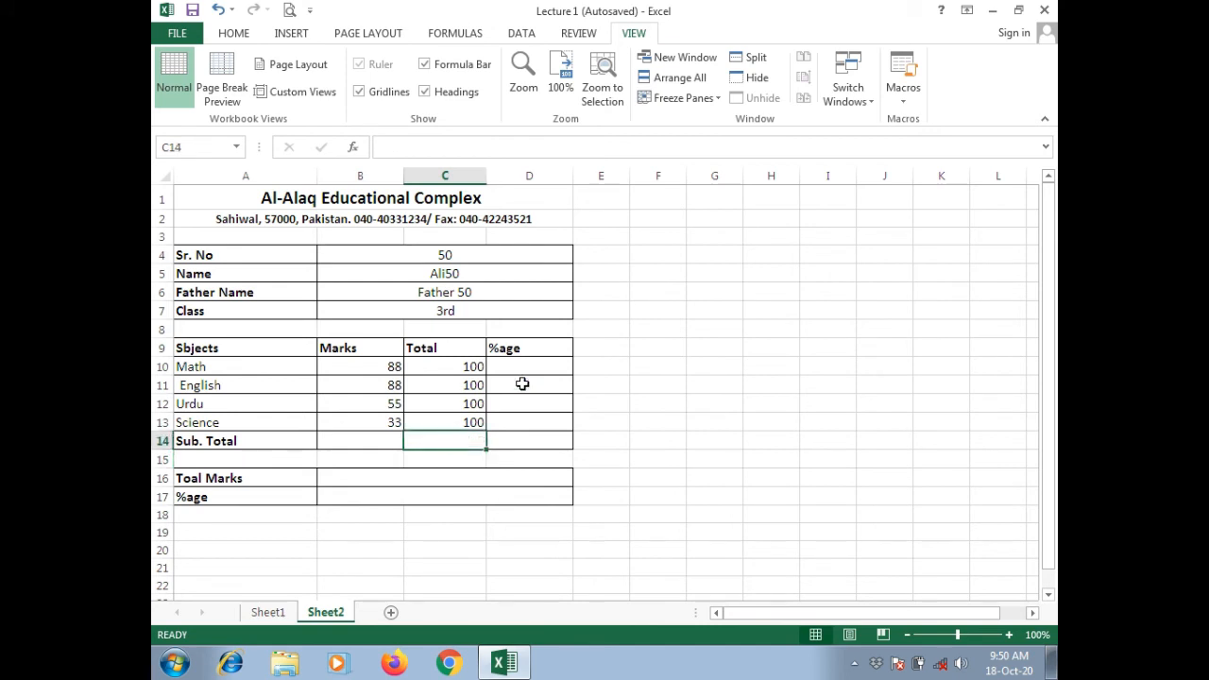
{"action": "left_click", "coordinate": [380, 440]}
{"action": "type", "text": "="}
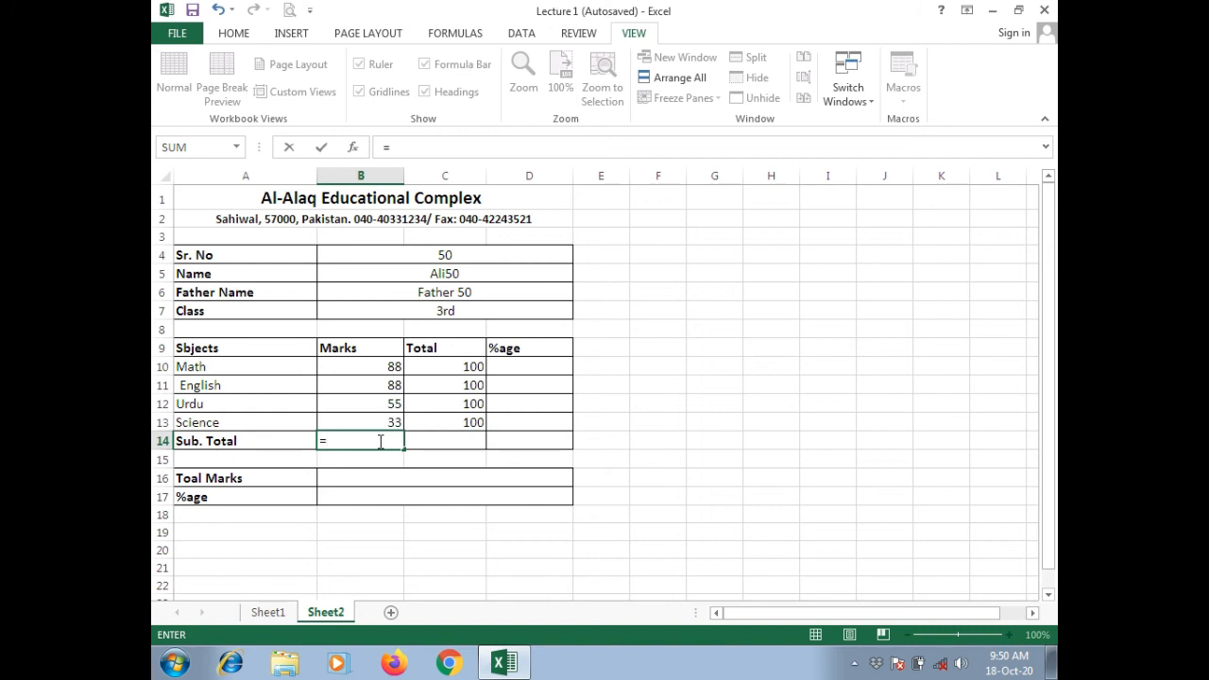
{"action": "type", "text": "sum"}
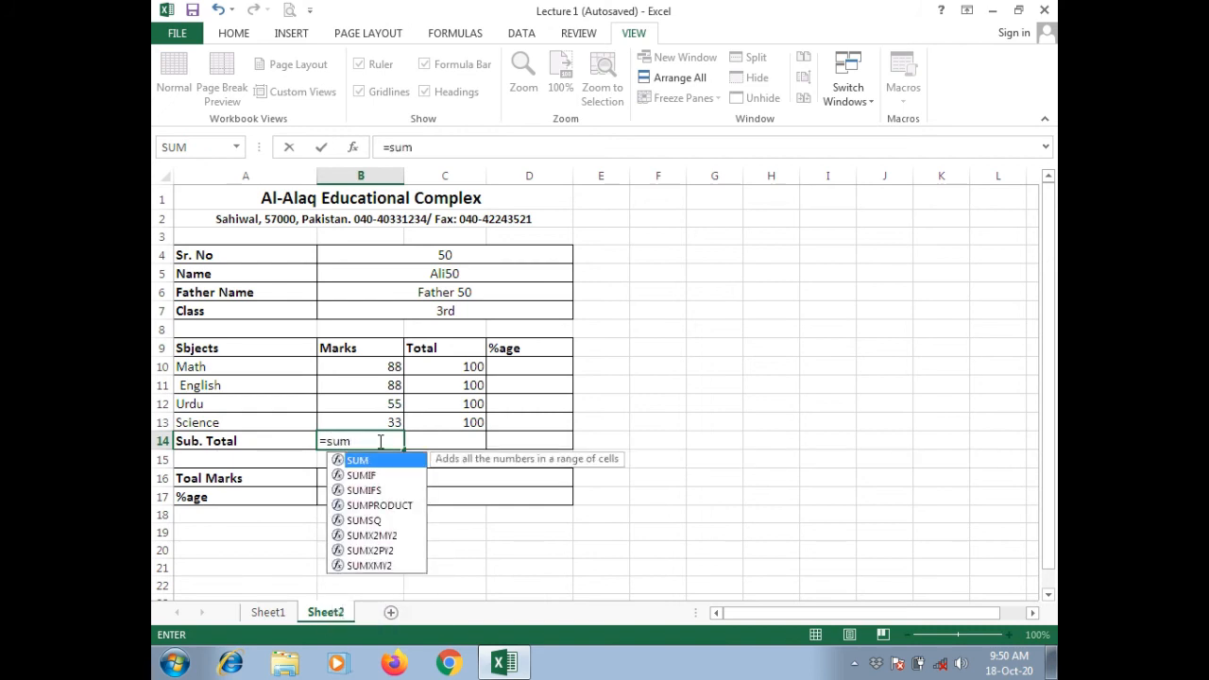
{"action": "type", "text": "("}
{"action": "key", "text": "BackSpace"}
{"action": "key", "text": "BackSpace"}
{"action": "key", "text": "BackSpace"}
{"action": "key", "text": "BackSpace"}
{"action": "key", "text": "BackSpace"}
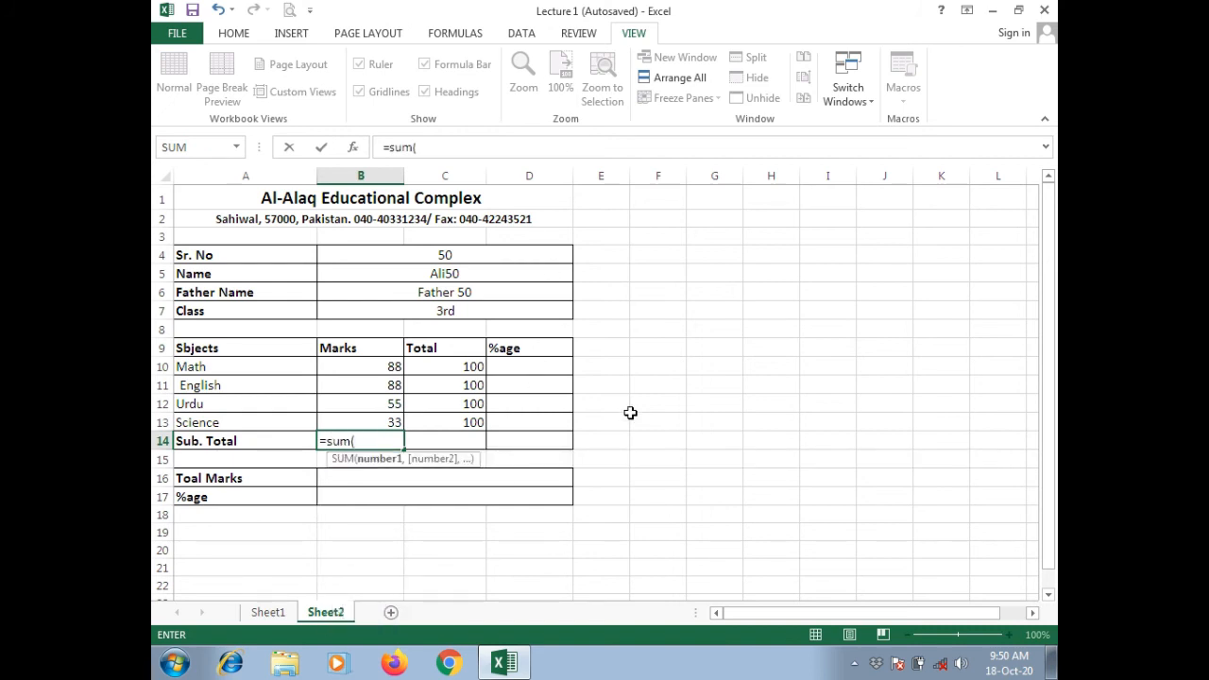
{"action": "key", "text": "Return"}
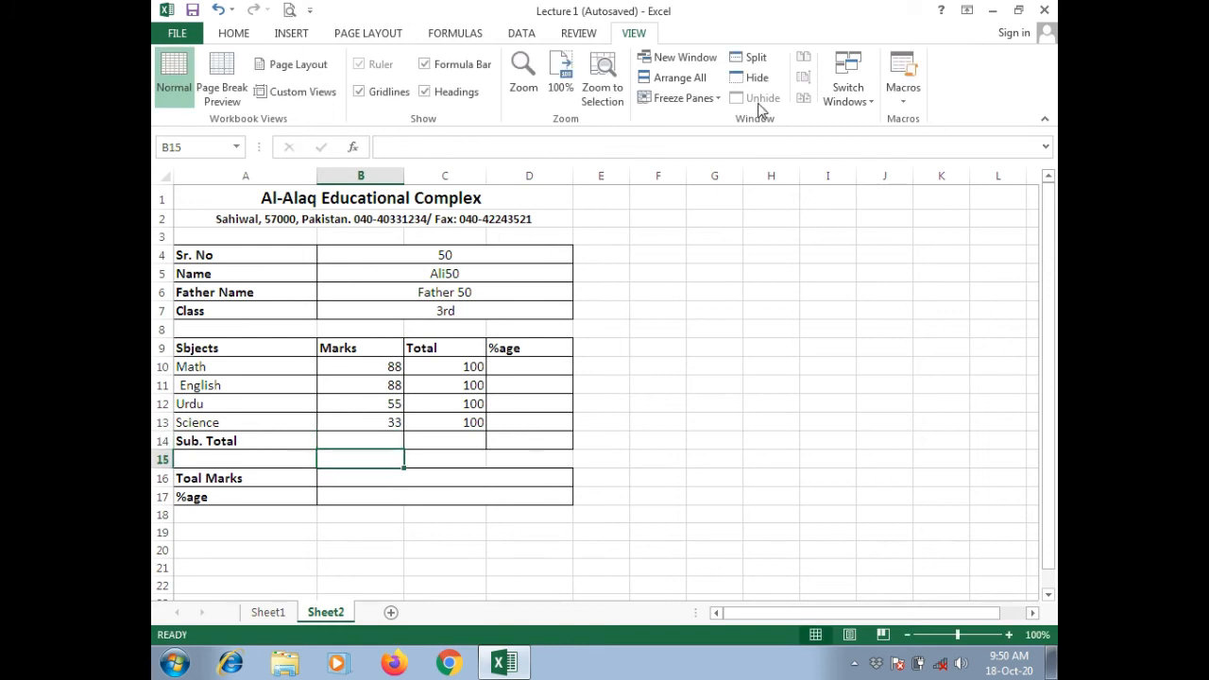
Set the worksheet magnification to 200% to enlarge the marks table
{"action": "left_click", "coordinate": [523, 78]}
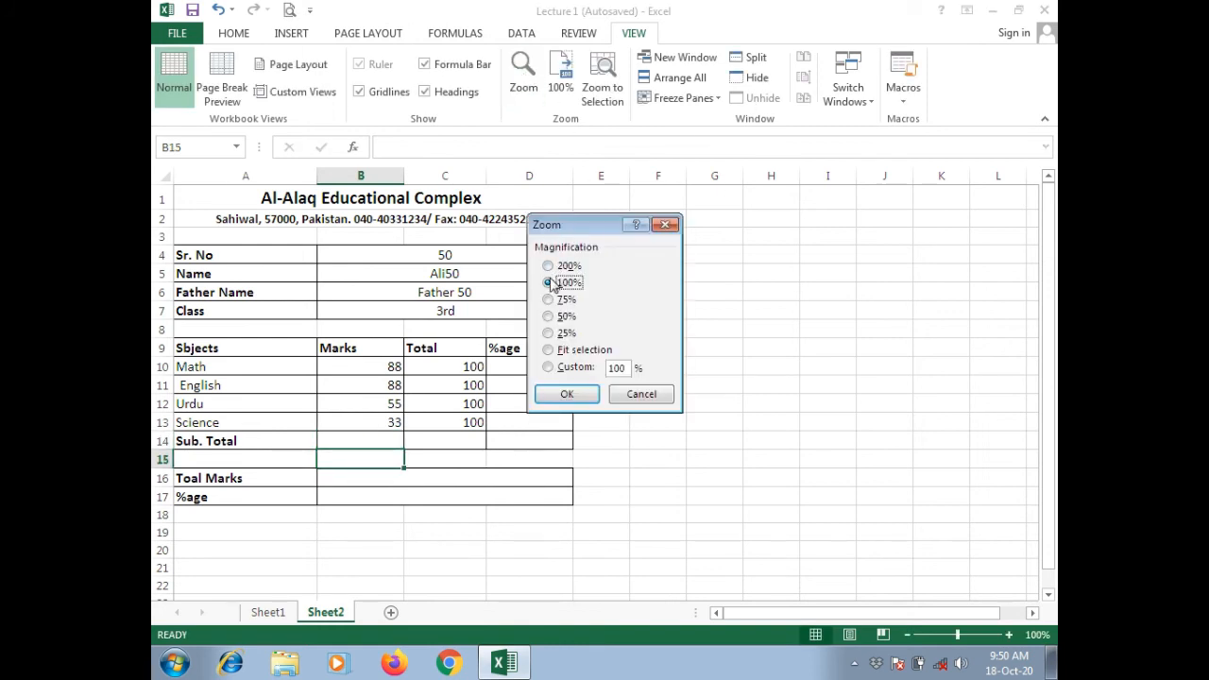
{"action": "left_click", "coordinate": [550, 268]}
{"action": "left_click", "coordinate": [570, 393]}
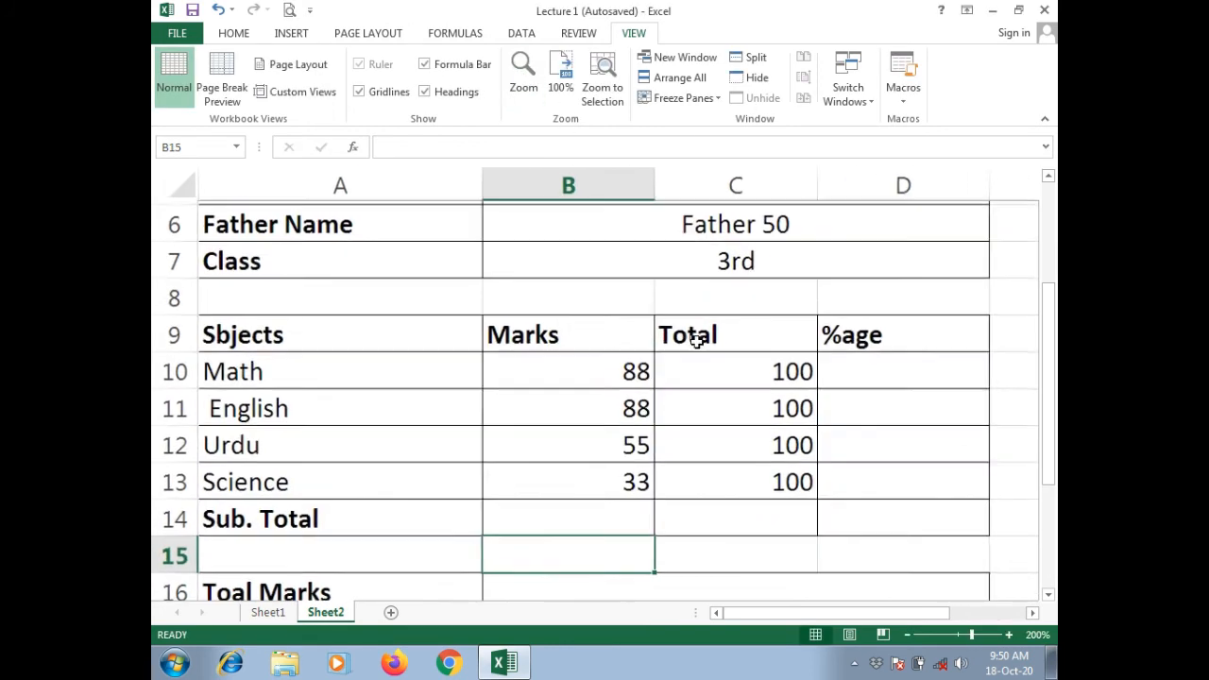
Enter a SUM formula in the Sub. Total cell B14 that adds the subject marks in B10:B13
{"action": "left_click_drag", "start_coordinate": [1048, 311], "coordinate": [1047, 374]}
{"action": "left_click", "coordinate": [617, 402]}
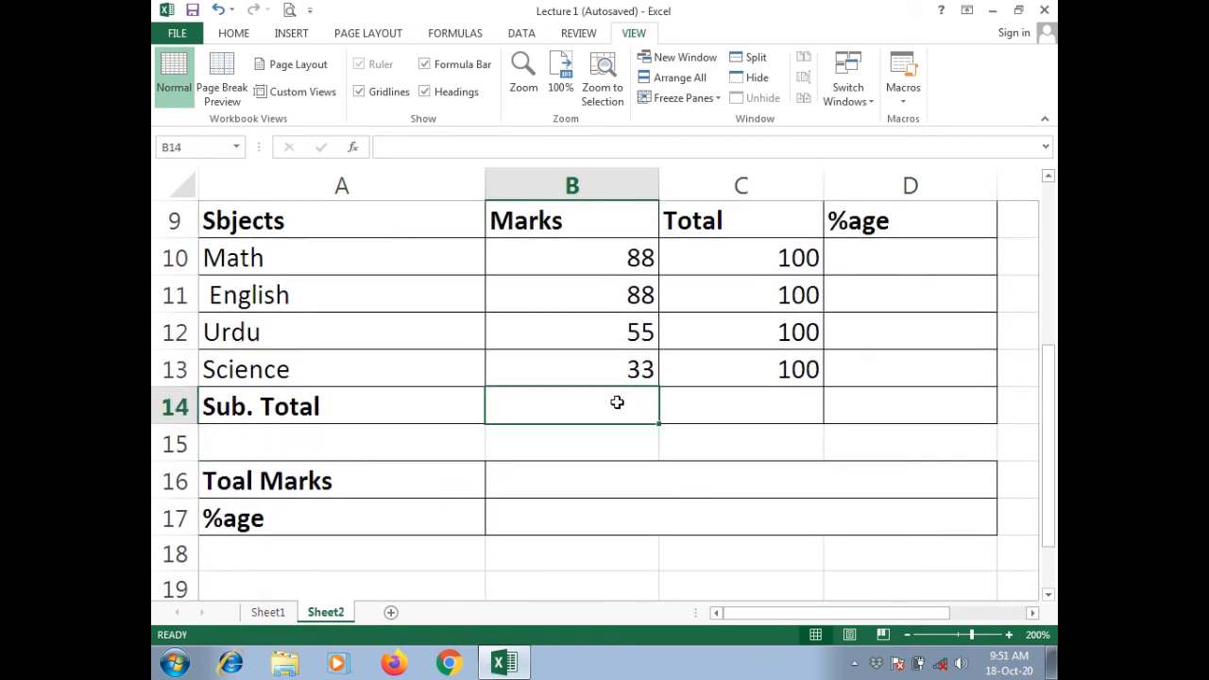
{"action": "type", "text": "=s"}
{"action": "key", "text": "BackSpace"}
{"action": "type", "text": "u"}
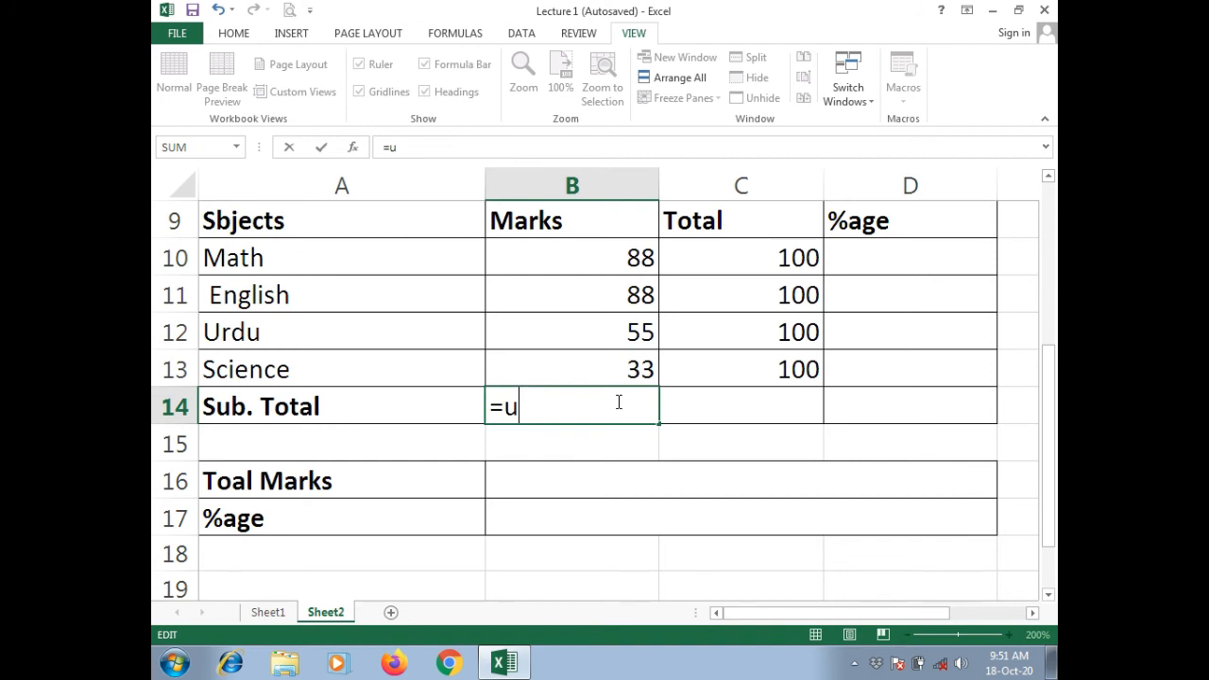
{"action": "key", "text": "BackSpace"}
{"action": "type", "text": "sum("}
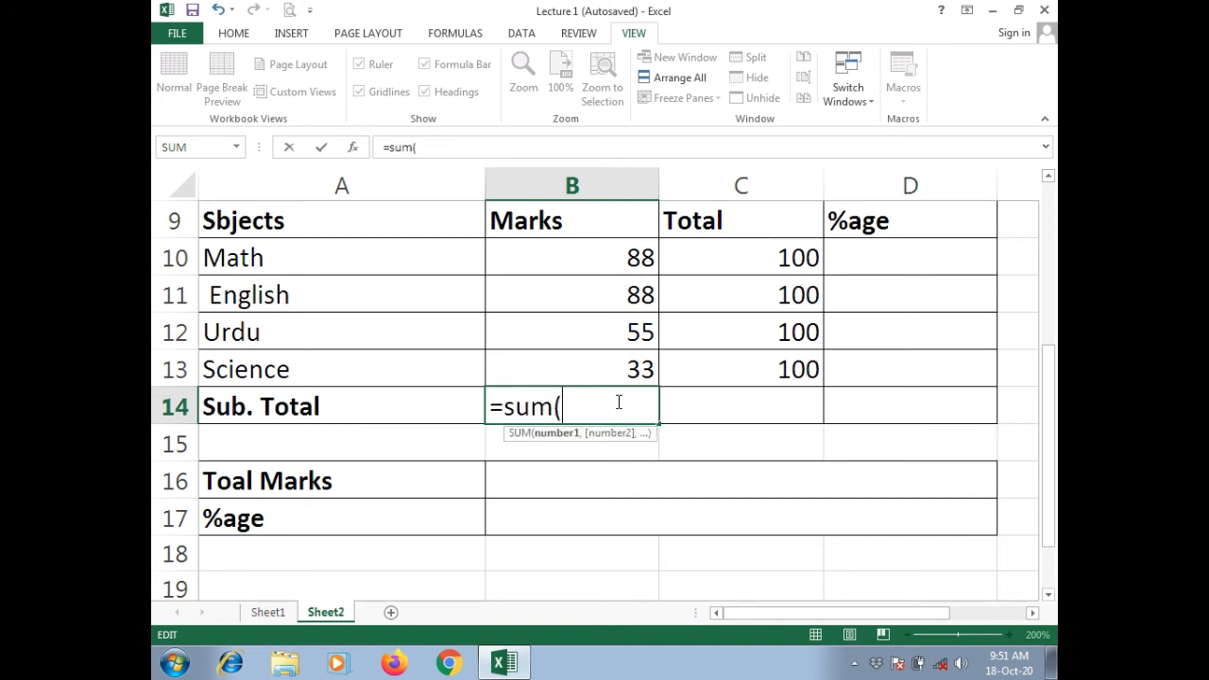
{"action": "left_click_drag", "start_coordinate": [604, 253], "coordinate": [600, 364]}
{"action": "type", "text": ")"}
{"action": "key", "text": "Return"}
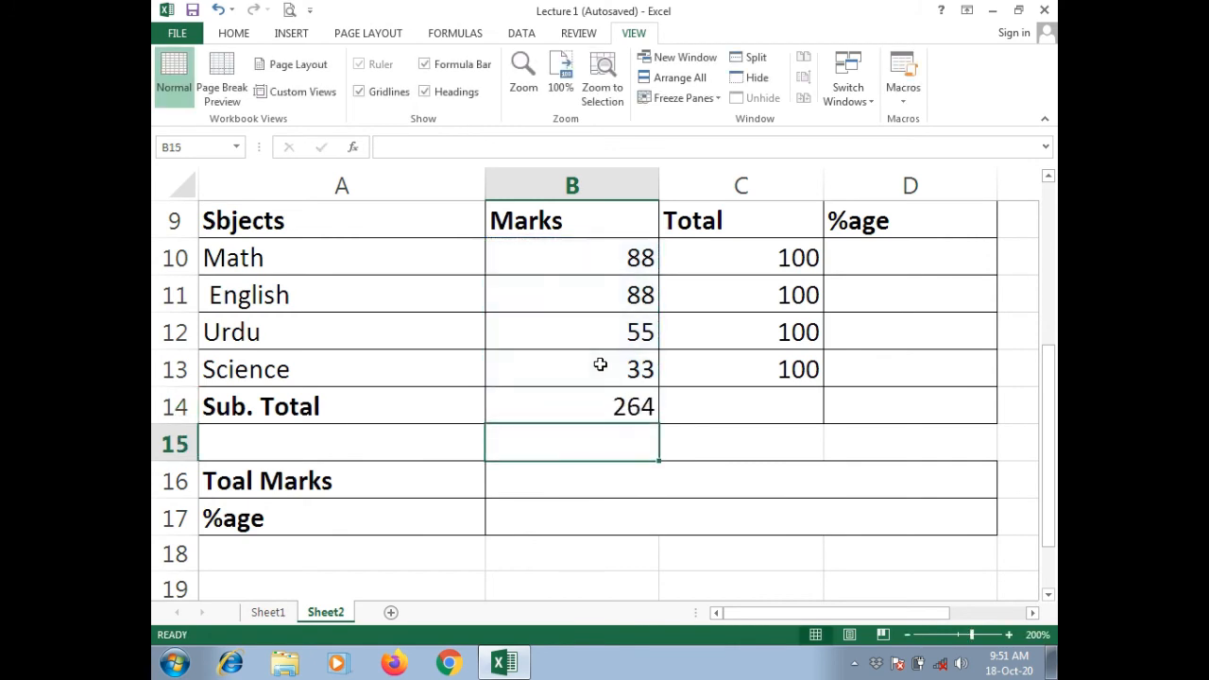
Enter a SUM formula in C14 that adds the subject totals in C10:C13
{"action": "left_click", "coordinate": [795, 418]}
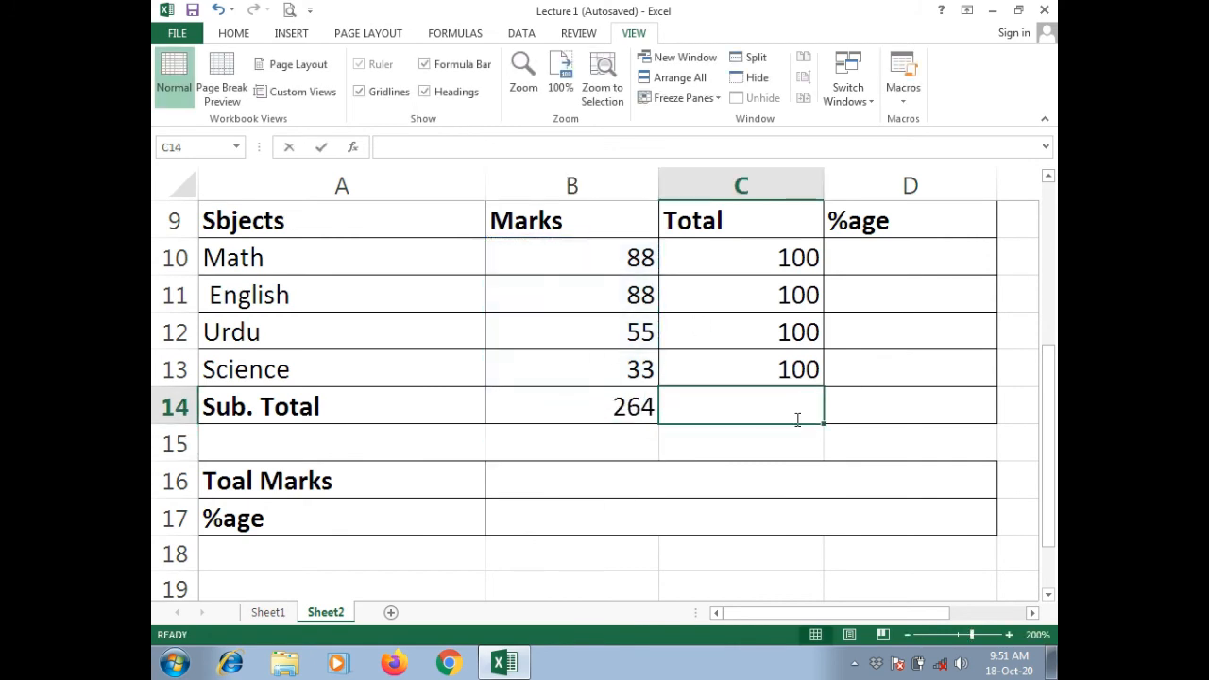
{"action": "type", "text": "=s"}
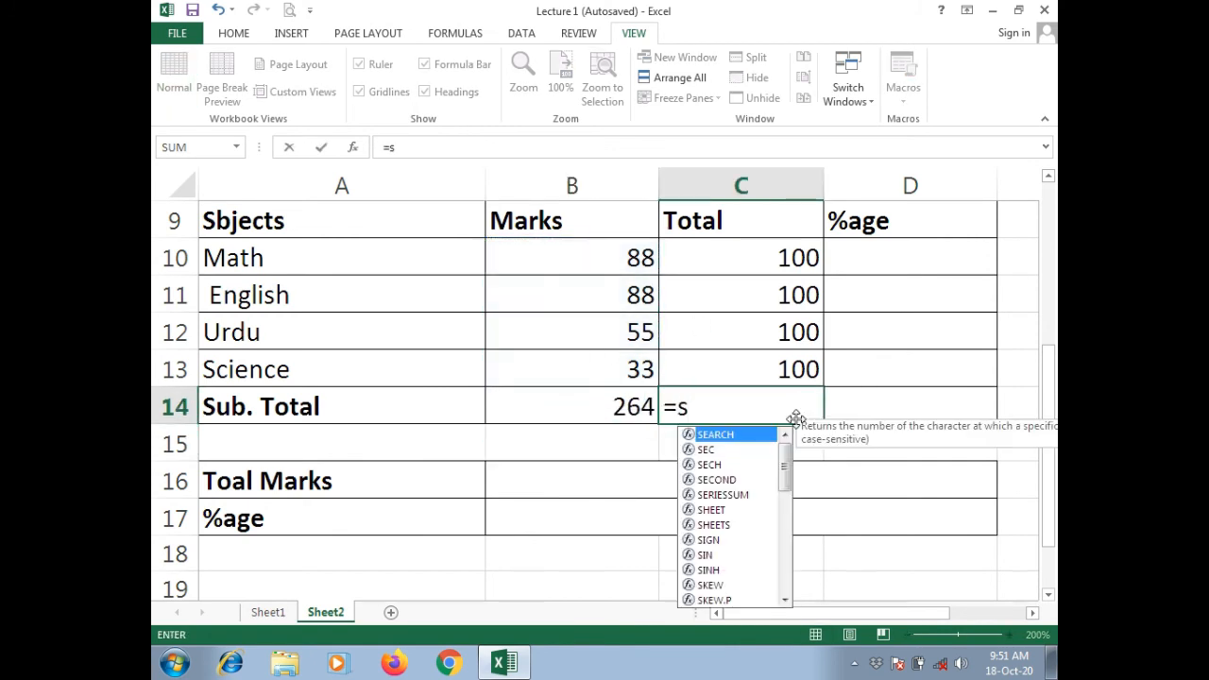
{"action": "type", "text": "um("}
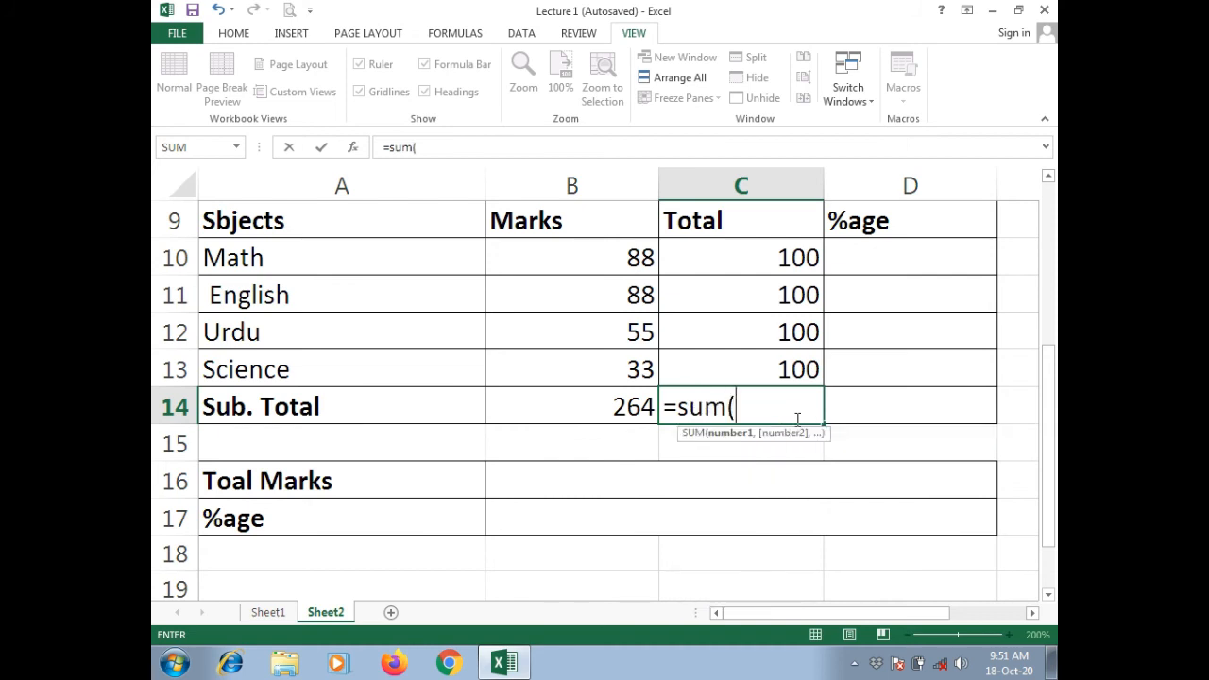
{"action": "left_click_drag", "start_coordinate": [765, 260], "coordinate": [770, 355]}
{"action": "type", "text": ")"}
{"action": "key", "text": "Return"}
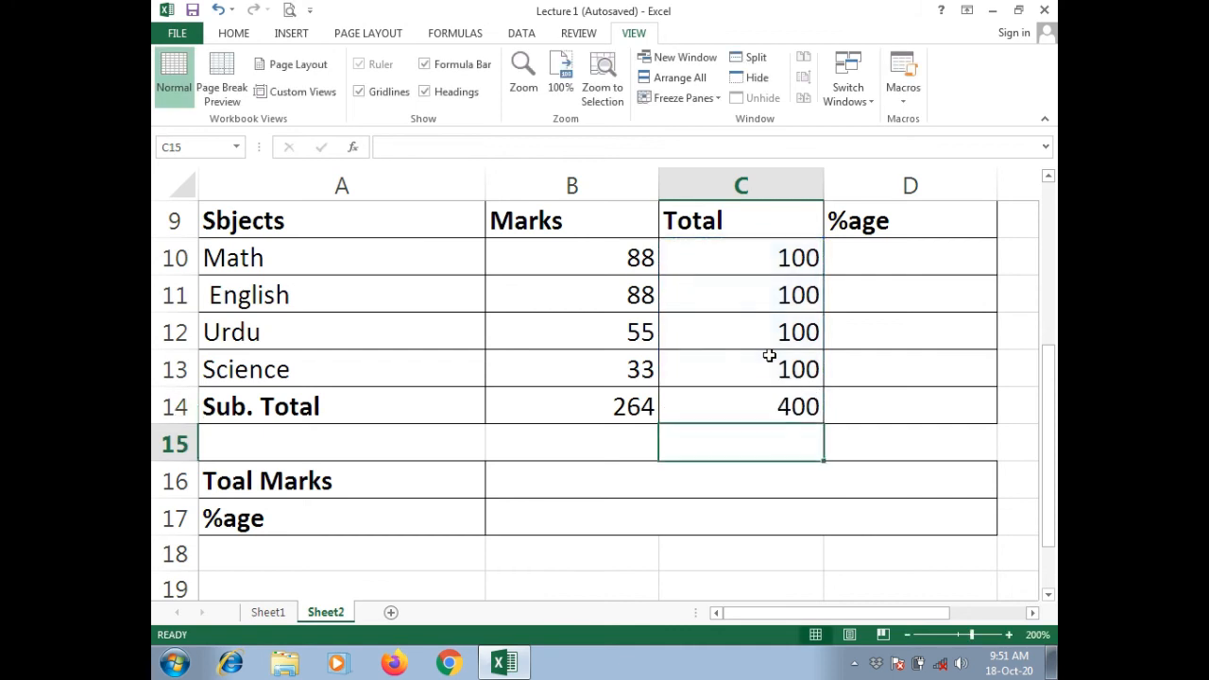
Make the Sub. Total row cells B14:D14 bold
{"action": "left_click_drag", "start_coordinate": [615, 406], "coordinate": [867, 407]}
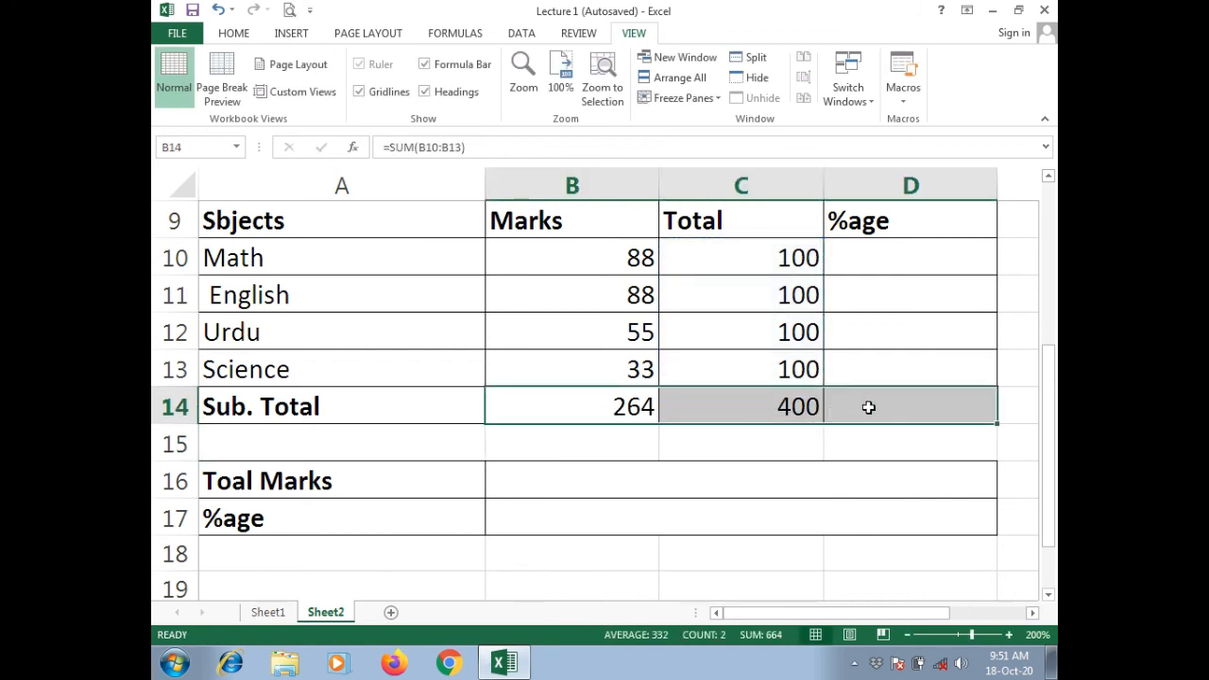
{"action": "key", "text": "ctrl+b"}
{"action": "left_click", "coordinate": [616, 463]}
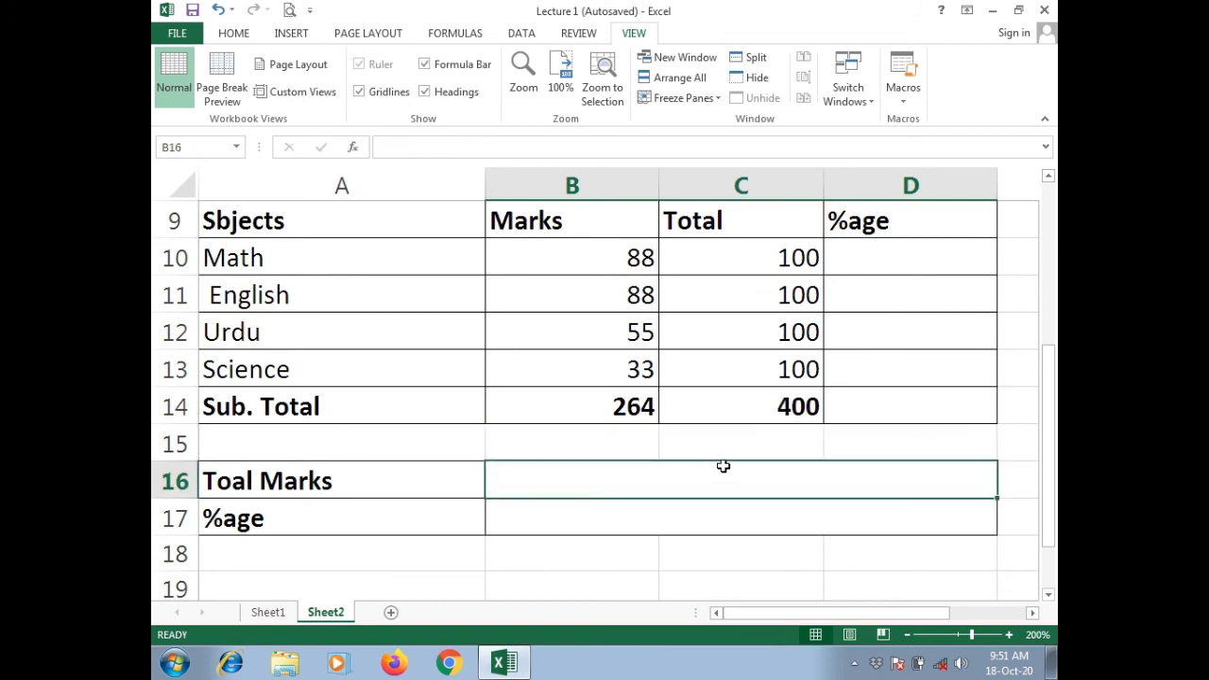
Calculate the Math percentage in D10 with the formula =B10/C10
{"action": "left_click_drag", "start_coordinate": [1051, 401], "coordinate": [1048, 317]}
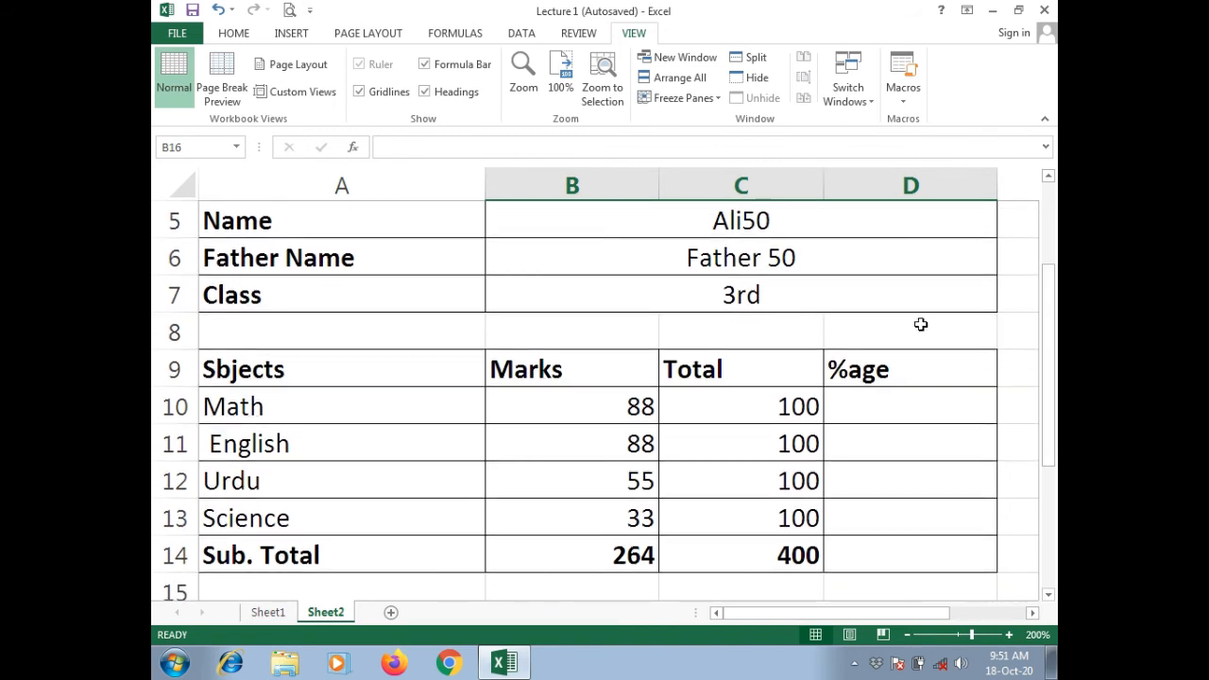
{"action": "left_click", "coordinate": [872, 409]}
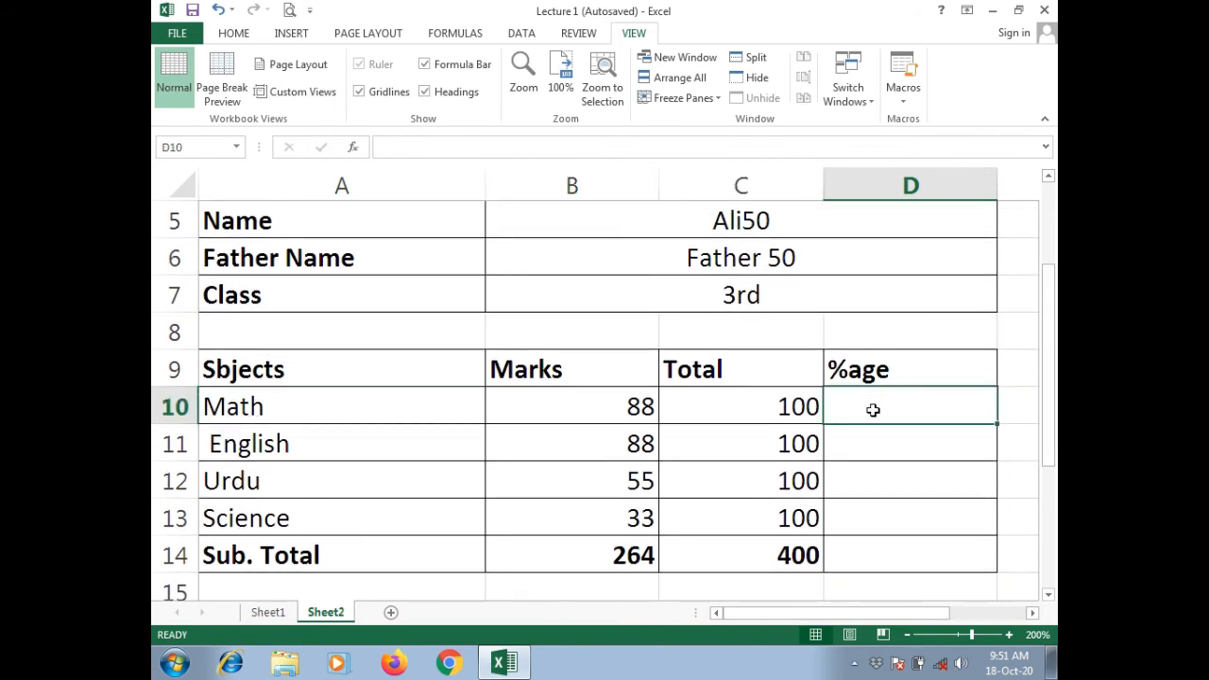
{"action": "type", "text": "="}
{"action": "left_click", "coordinate": [616, 405]}
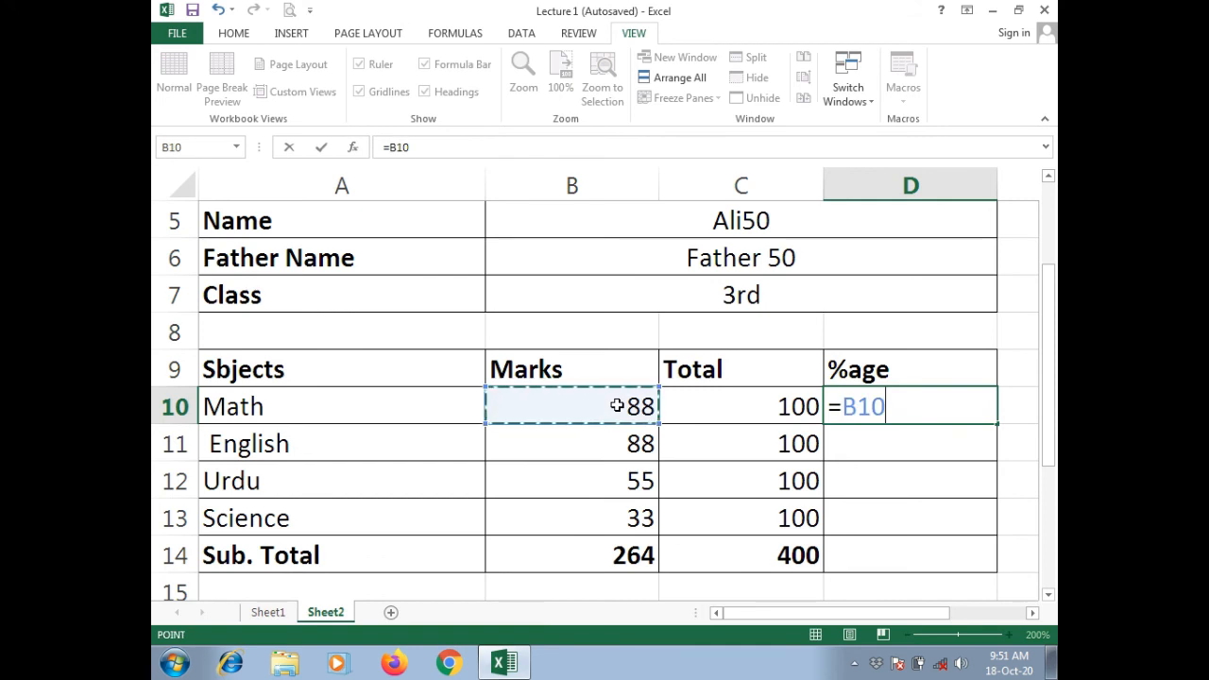
{"action": "type", "text": "/"}
{"action": "left_click", "coordinate": [683, 397]}
{"action": "key", "text": "Return"}
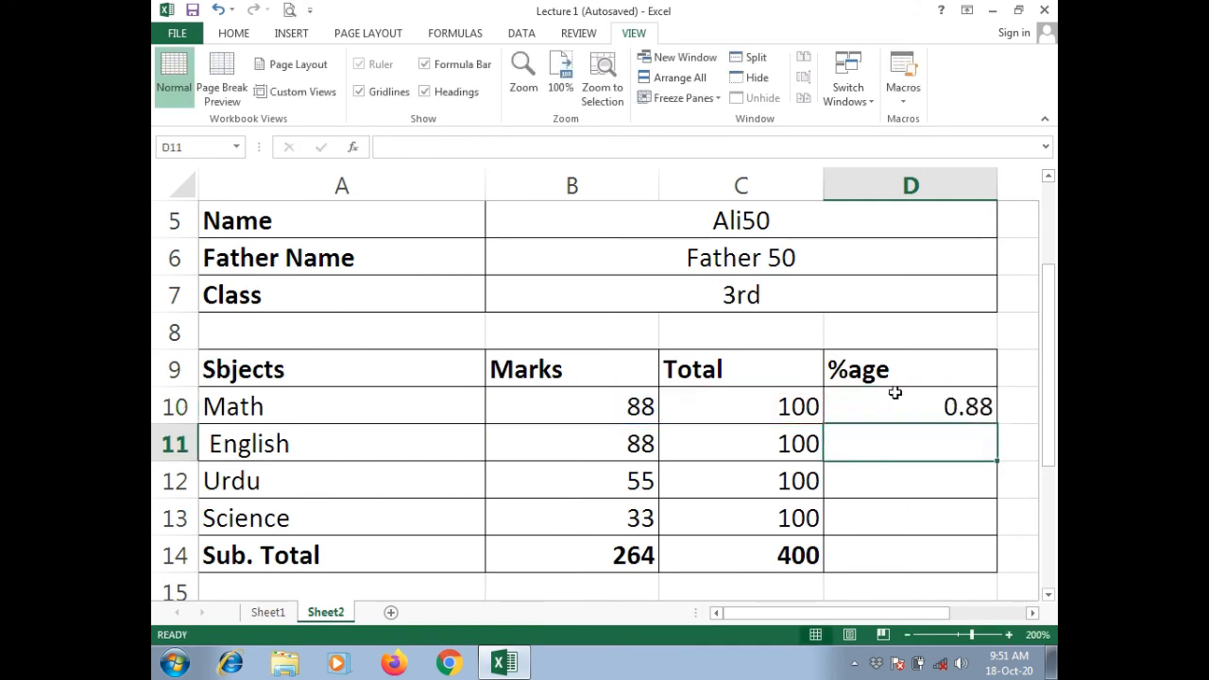
Format the %age cells D10:D13 as percentages with two decimal places
{"action": "left_click_drag", "start_coordinate": [907, 397], "coordinate": [899, 510]}
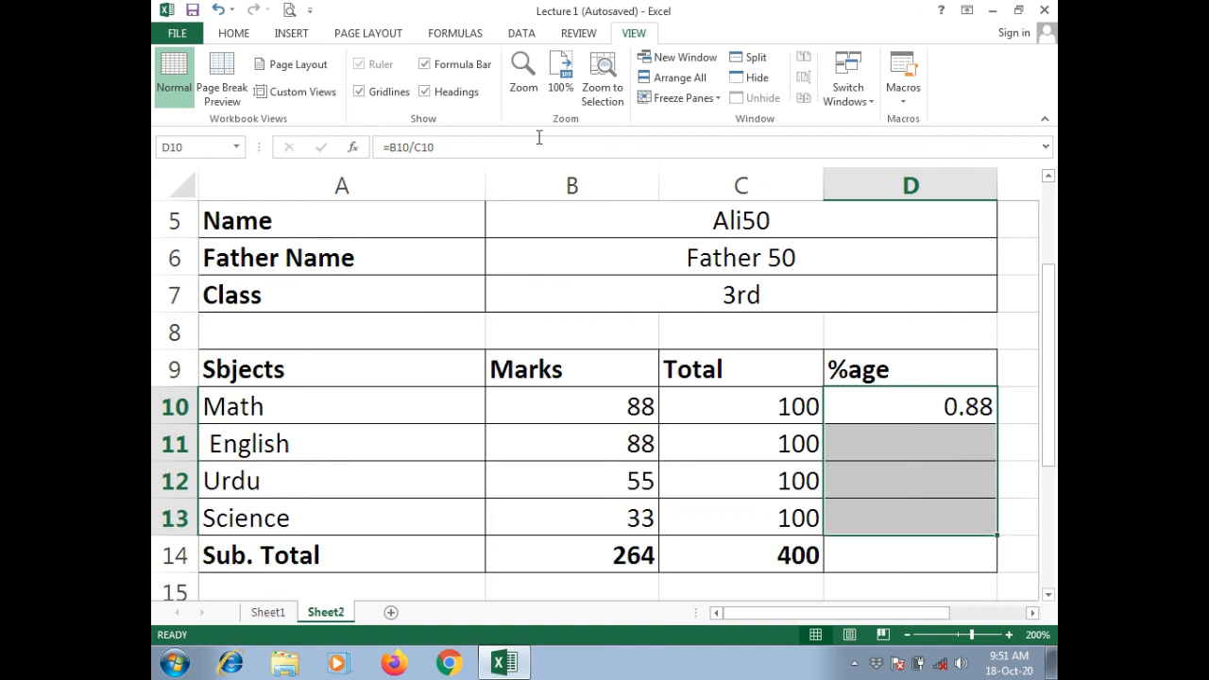
{"action": "left_click", "coordinate": [236, 37]}
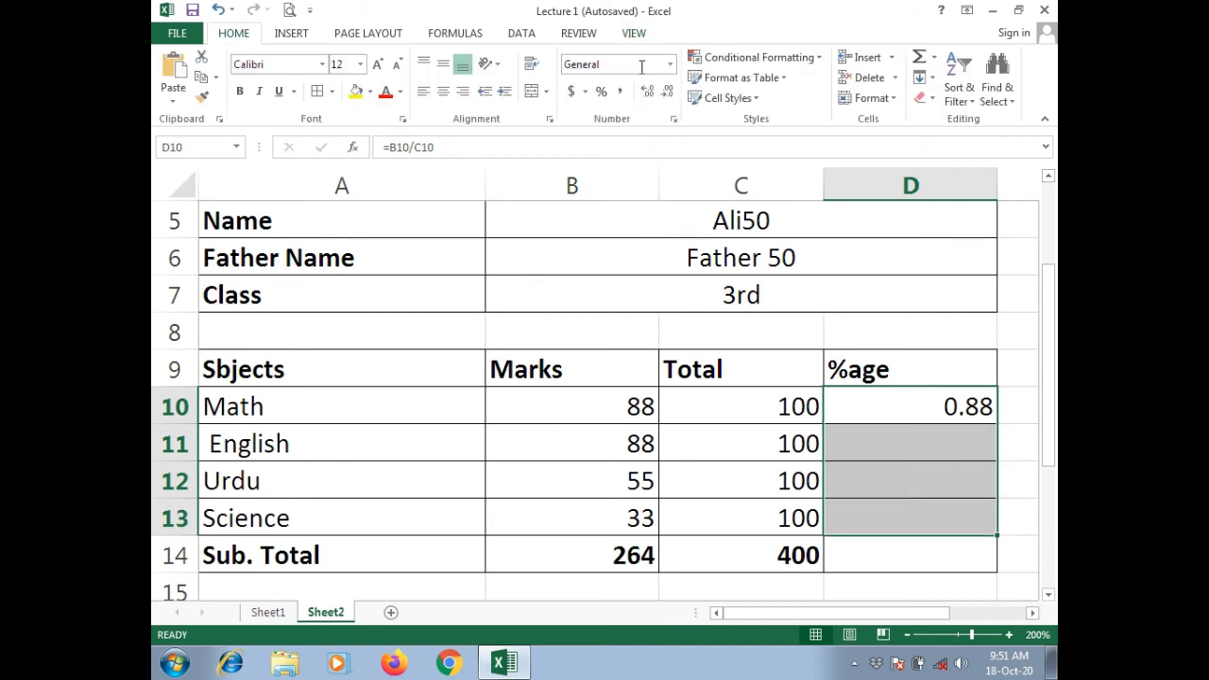
{"action": "left_click", "coordinate": [601, 92]}
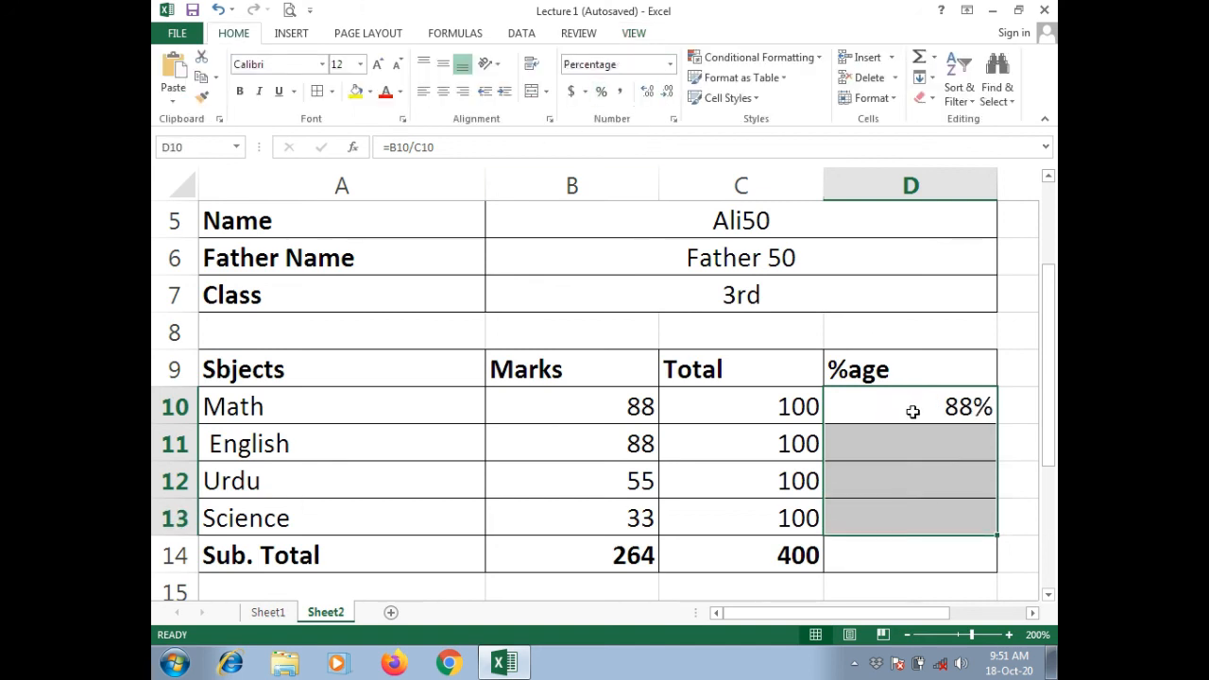
{"action": "left_click", "coordinate": [648, 92]}
{"action": "left_click", "coordinate": [649, 92]}
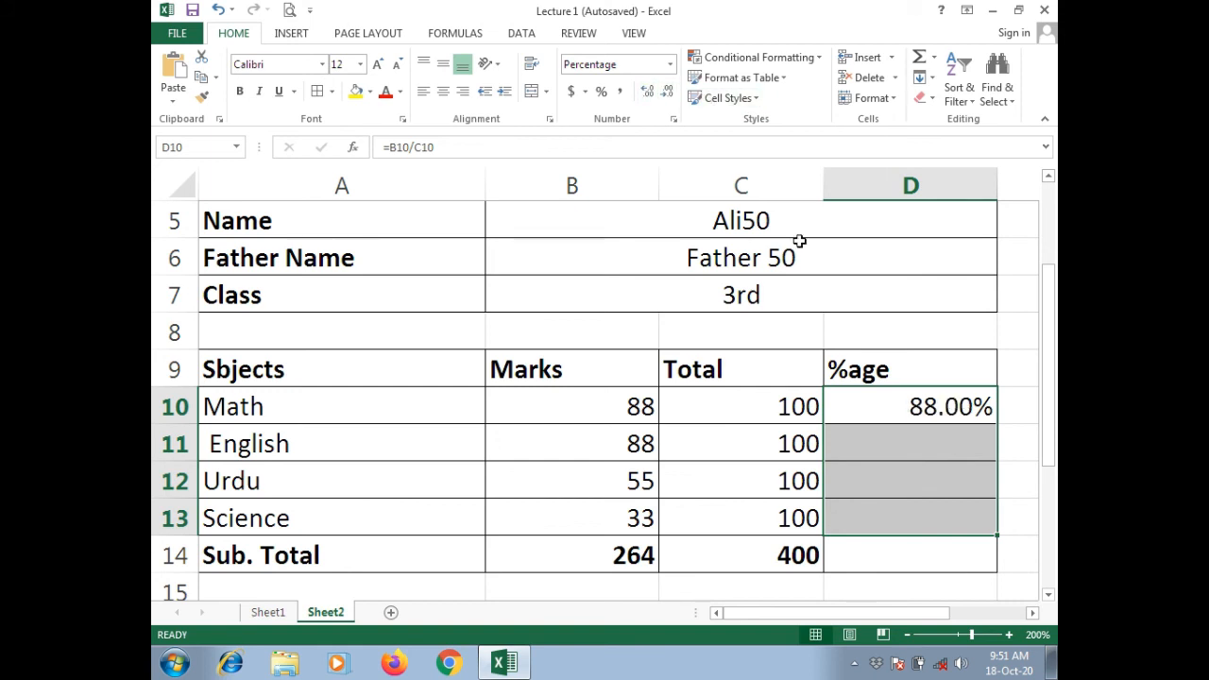
Fill the Math percentage formula from D10 down through D13 for English, Urdu and Science
{"action": "left_click", "coordinate": [923, 447]}
{"action": "left_click", "coordinate": [943, 409]}
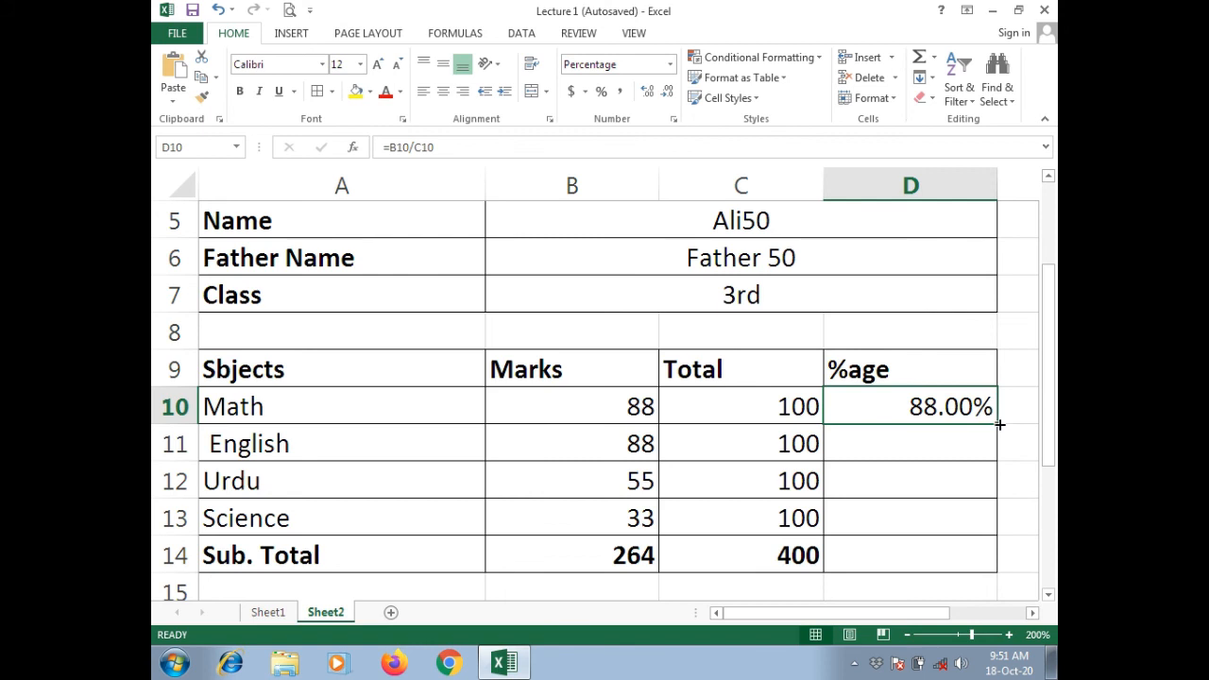
{"action": "left_click_drag", "start_coordinate": [997, 425], "coordinate": [997, 539]}
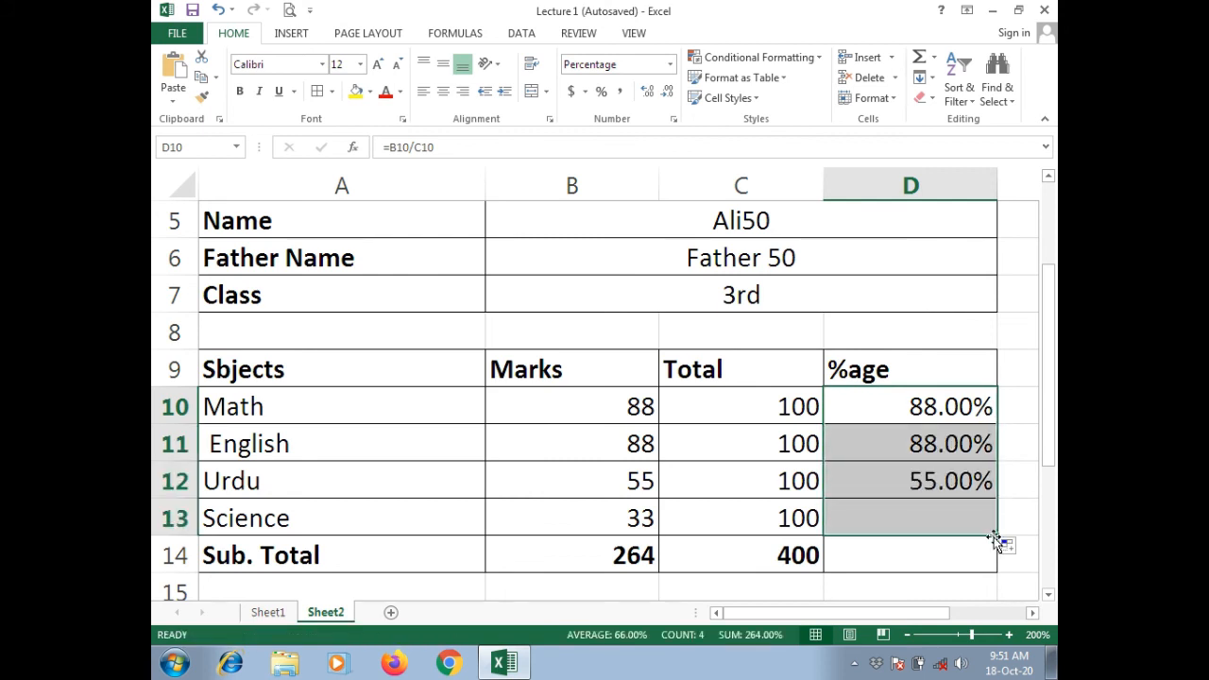
Link the total marks cell B16 to the marks subtotal with the formula =B14
{"action": "scroll", "coordinate": [1001, 349], "scroll_direction": "down", "scroll_amount": 2}
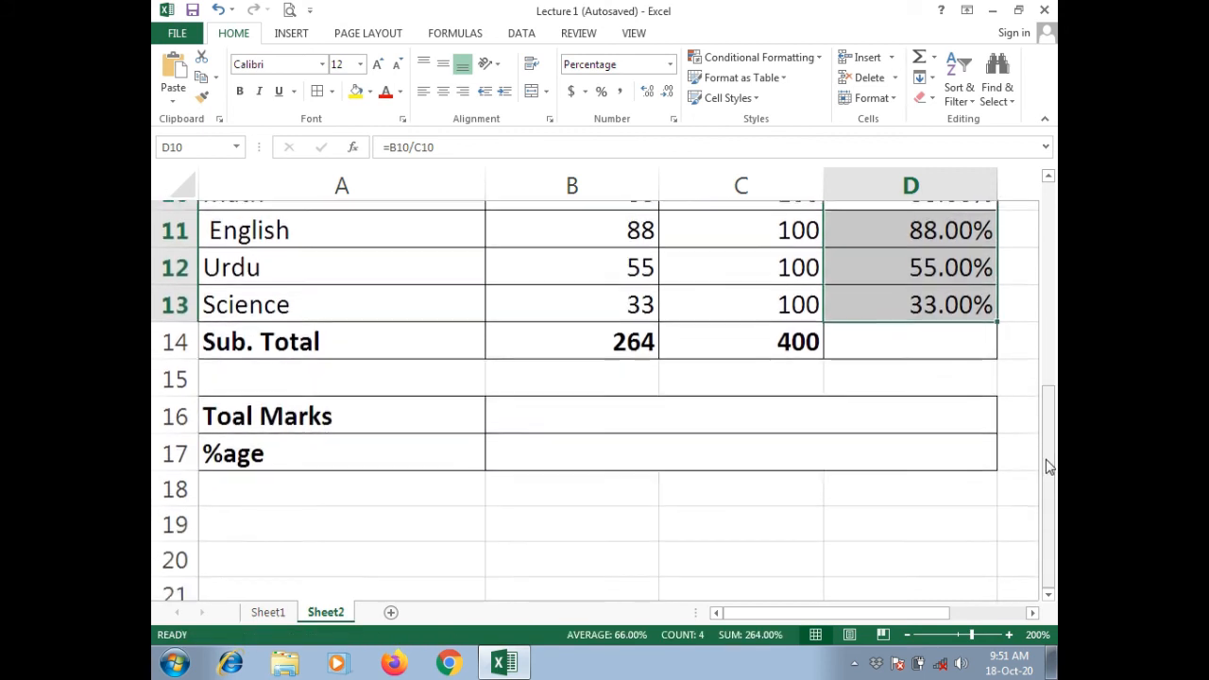
{"action": "left_click", "coordinate": [646, 400]}
{"action": "type", "text": "="}
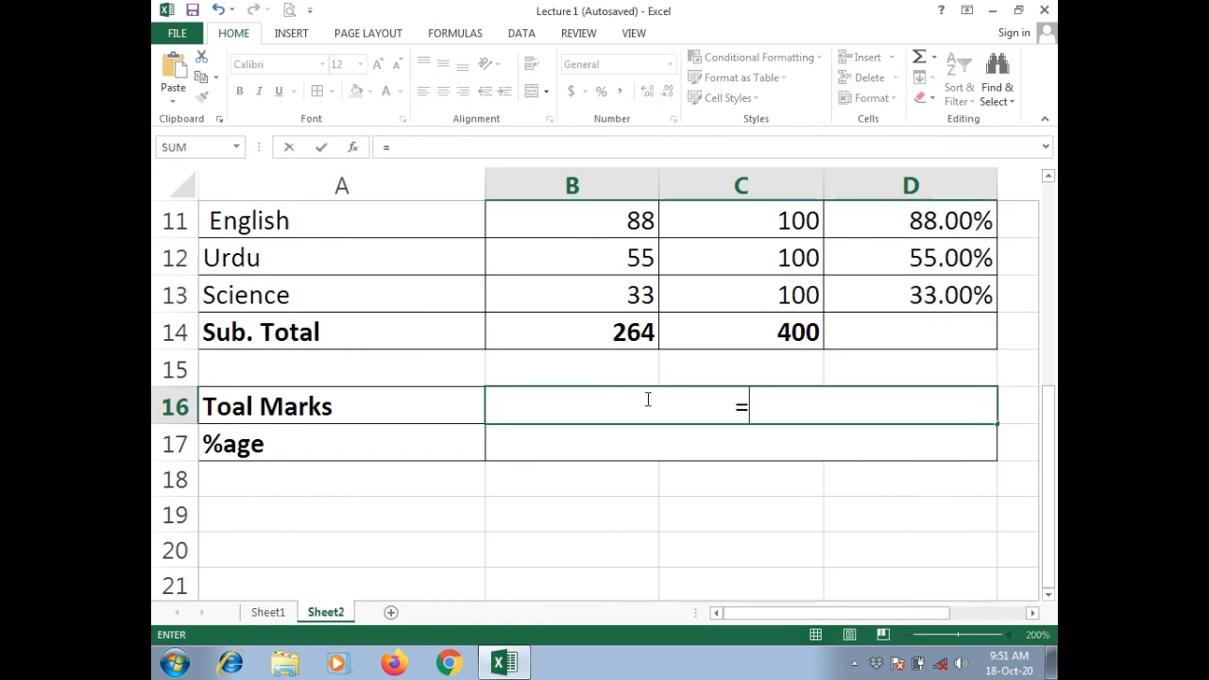
{"action": "left_click", "coordinate": [591, 328]}
{"action": "key", "text": "Return"}
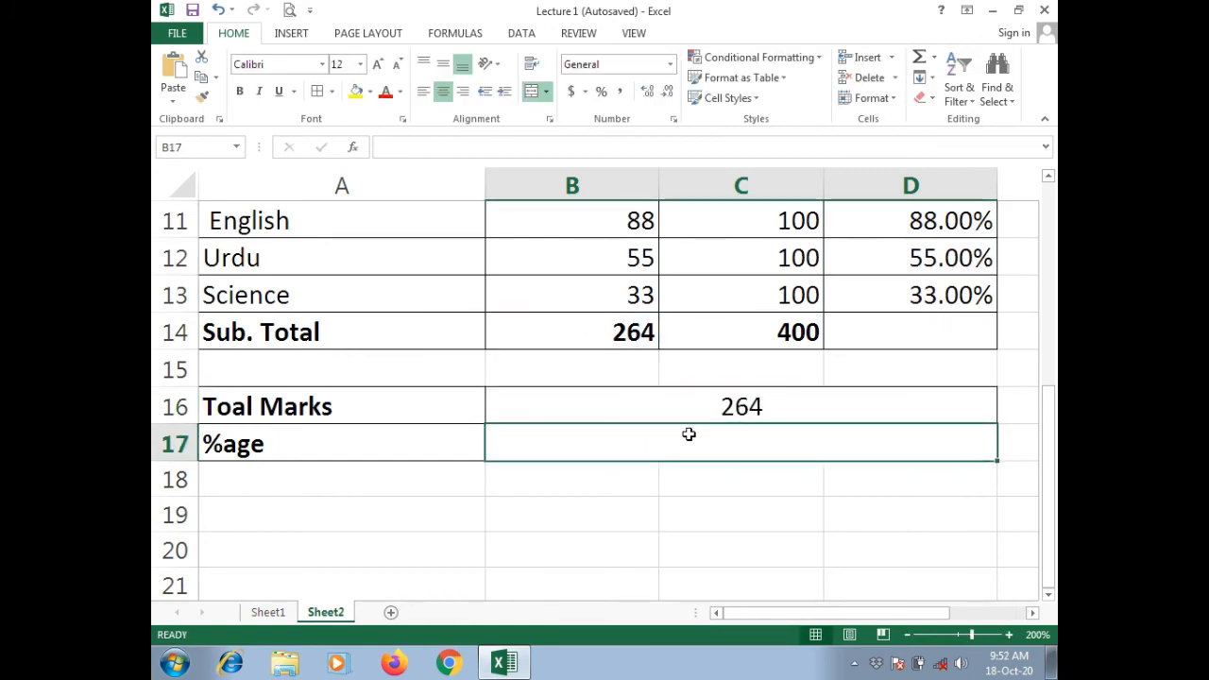
Calculate the overall percentage in B17 with the formula =B16/C14
{"action": "type", "text": "="}
{"action": "left_click", "coordinate": [734, 405]}
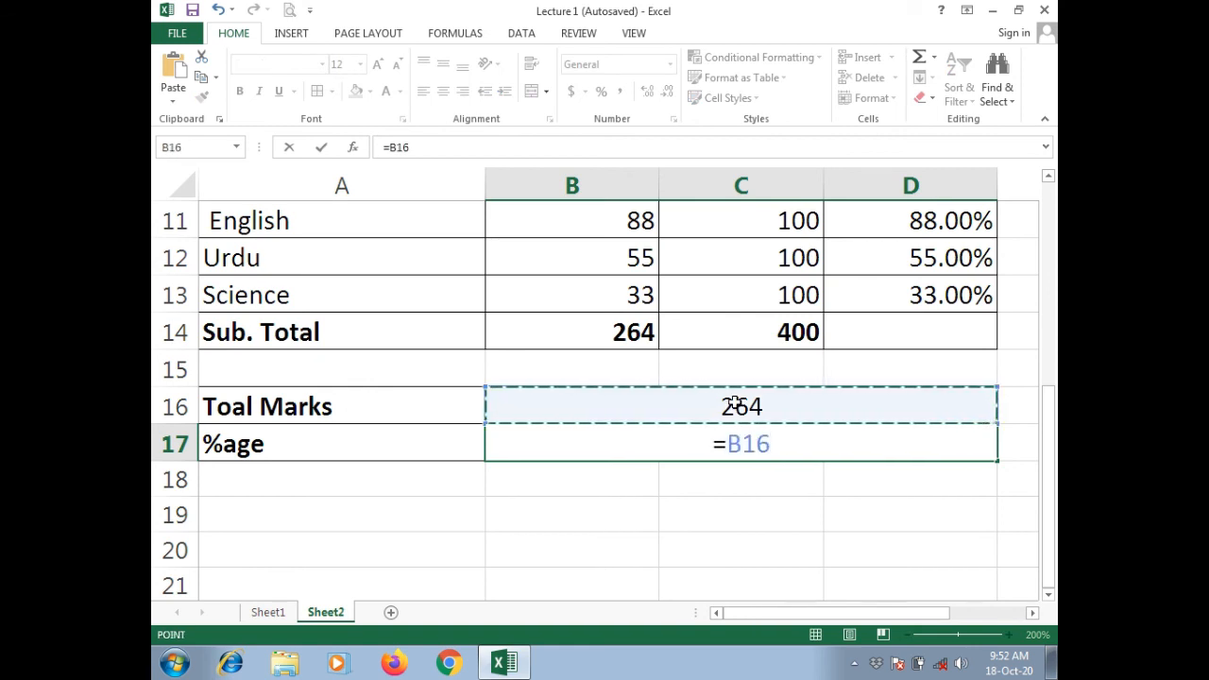
{"action": "type", "text": "/"}
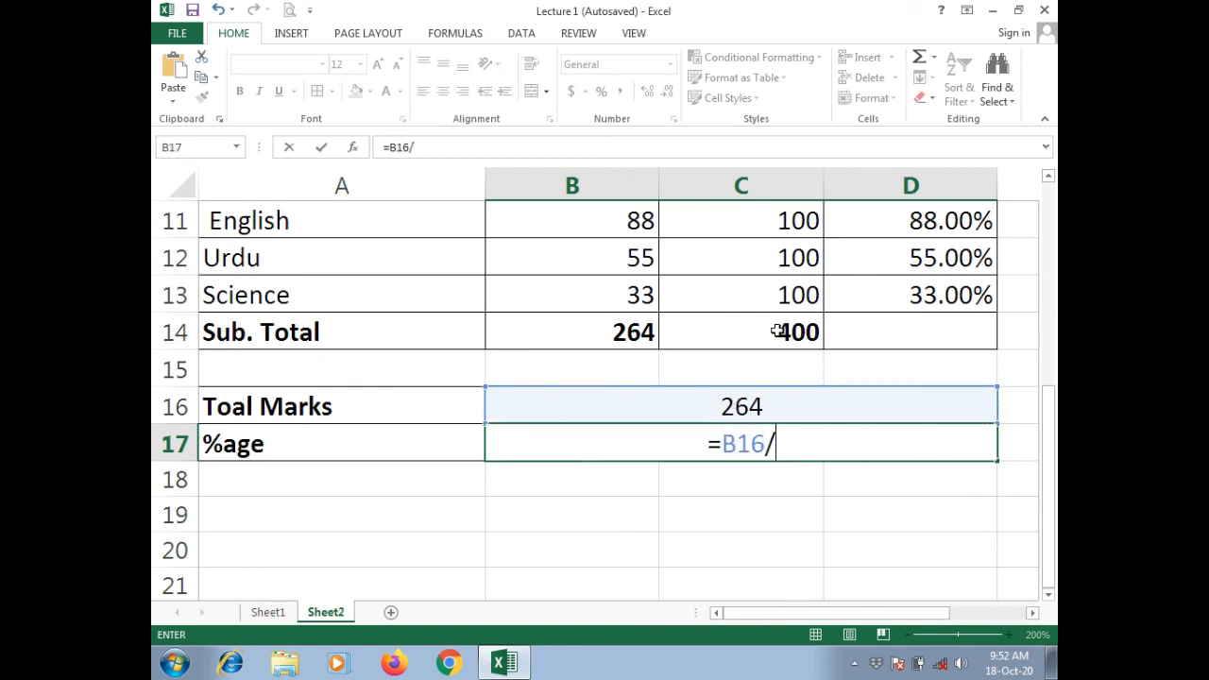
{"action": "left_click", "coordinate": [782, 331]}
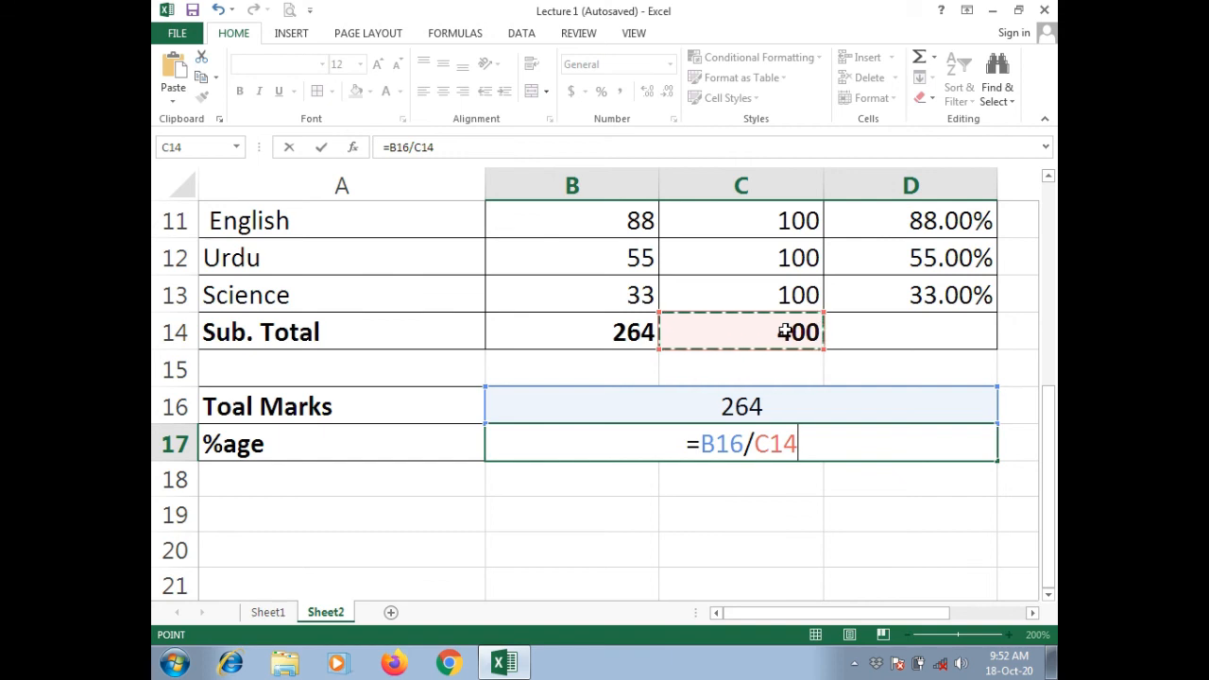
{"action": "key", "text": "Return"}
Format the overall percentage in B17 as a percentage with two decimal places
{"action": "left_click", "coordinate": [749, 442]}
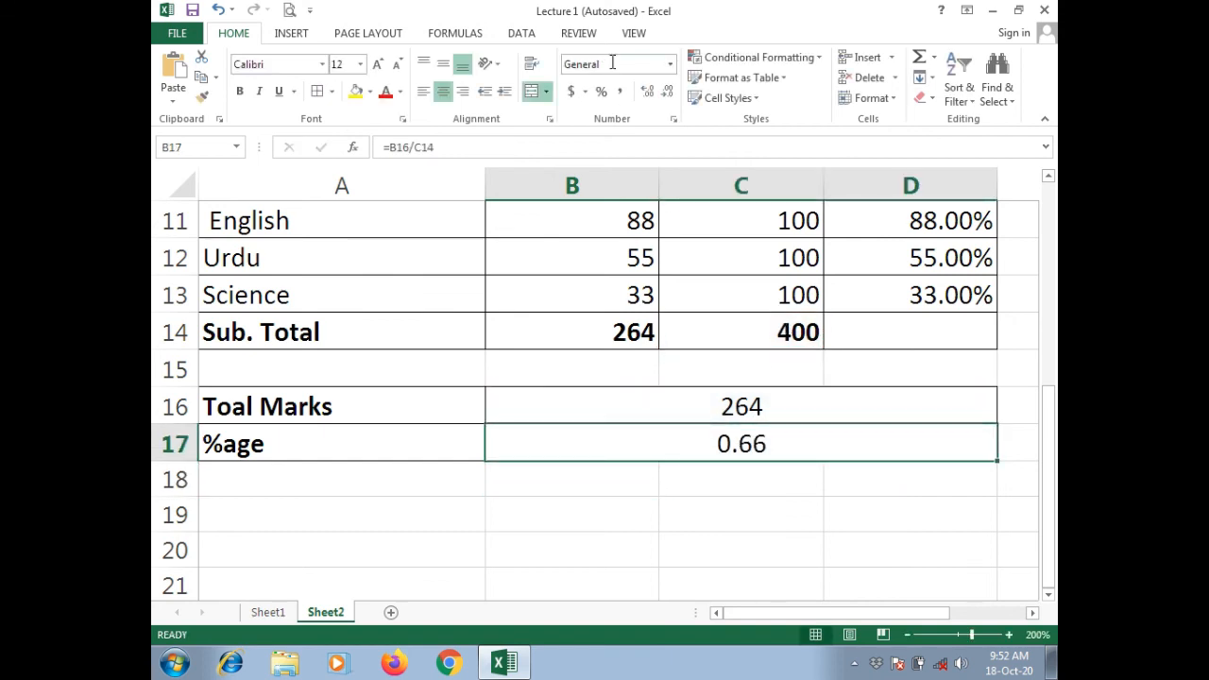
{"action": "left_click", "coordinate": [605, 93]}
{"action": "left_click", "coordinate": [647, 92]}
{"action": "left_click", "coordinate": [647, 92]}
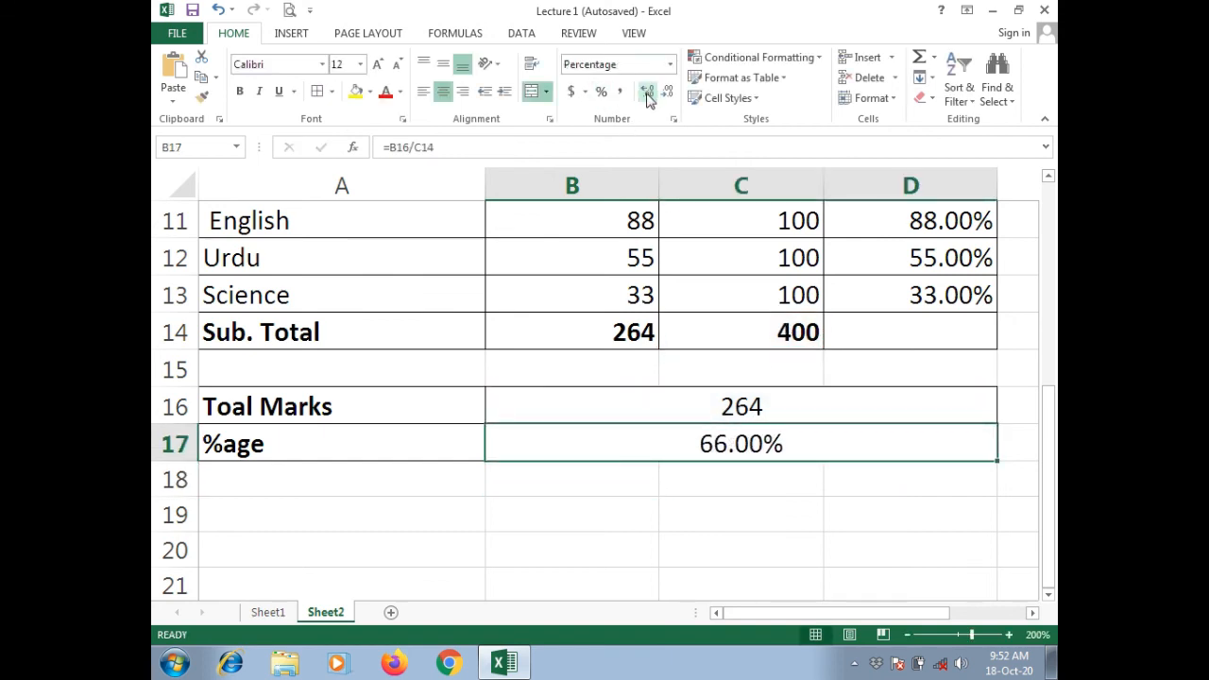
{"action": "left_click", "coordinate": [840, 510]}
Reduce the worksheet magnification to 120% so the whole result card fits in view
{"action": "left_click_drag", "start_coordinate": [1051, 491], "coordinate": [1046, 295]}
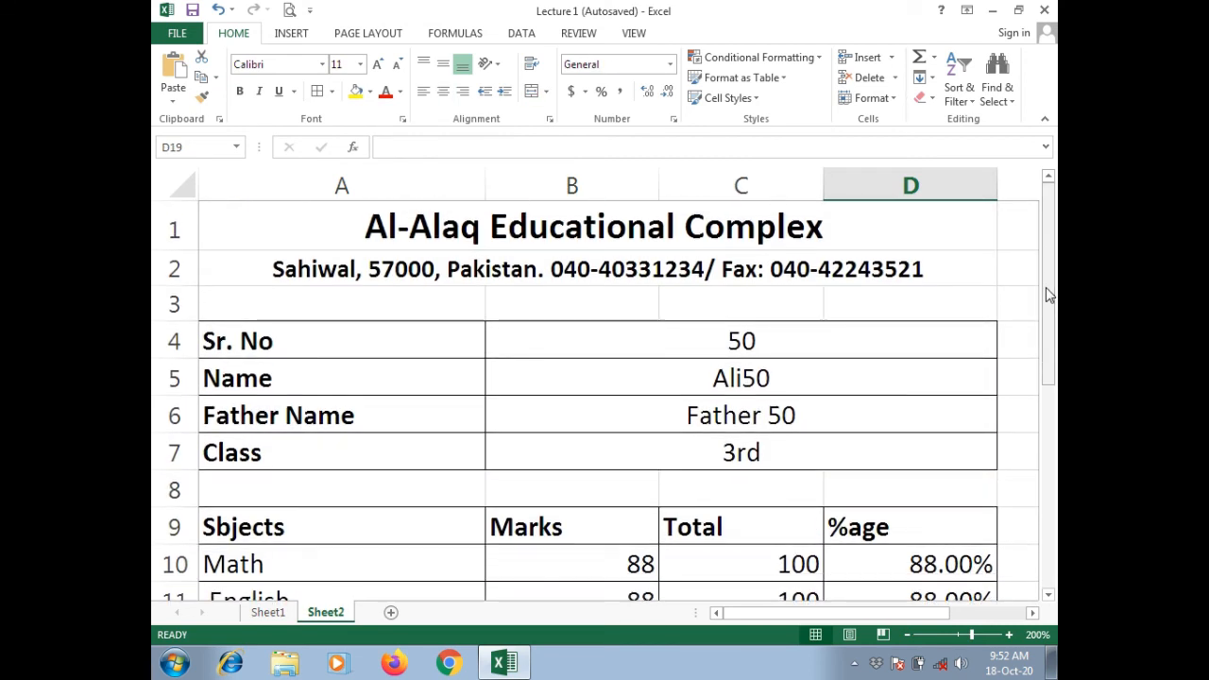
{"action": "left_click", "coordinate": [907, 636]}
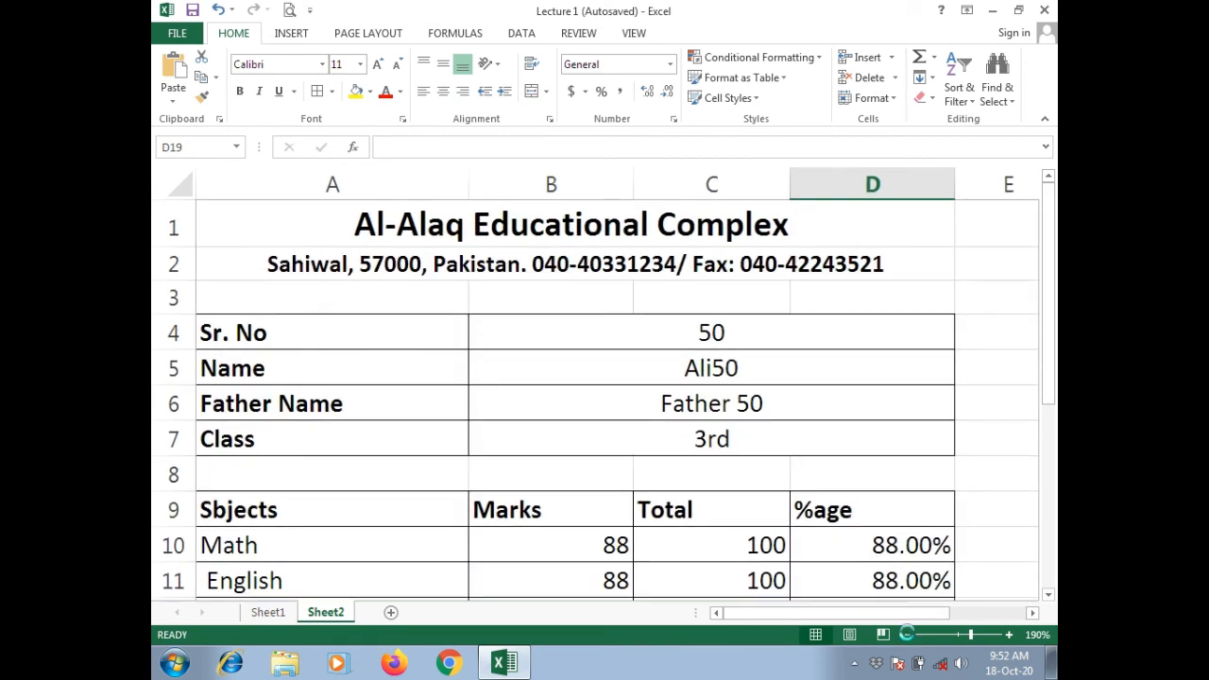
{"action": "left_click", "coordinate": [907, 635]}
{"action": "left_click", "coordinate": [908, 635]}
{"action": "left_click", "coordinate": [908, 635]}
{"action": "left_click", "coordinate": [908, 635]}
{"action": "left_click", "coordinate": [908, 636]}
{"action": "left_click", "coordinate": [907, 636]}
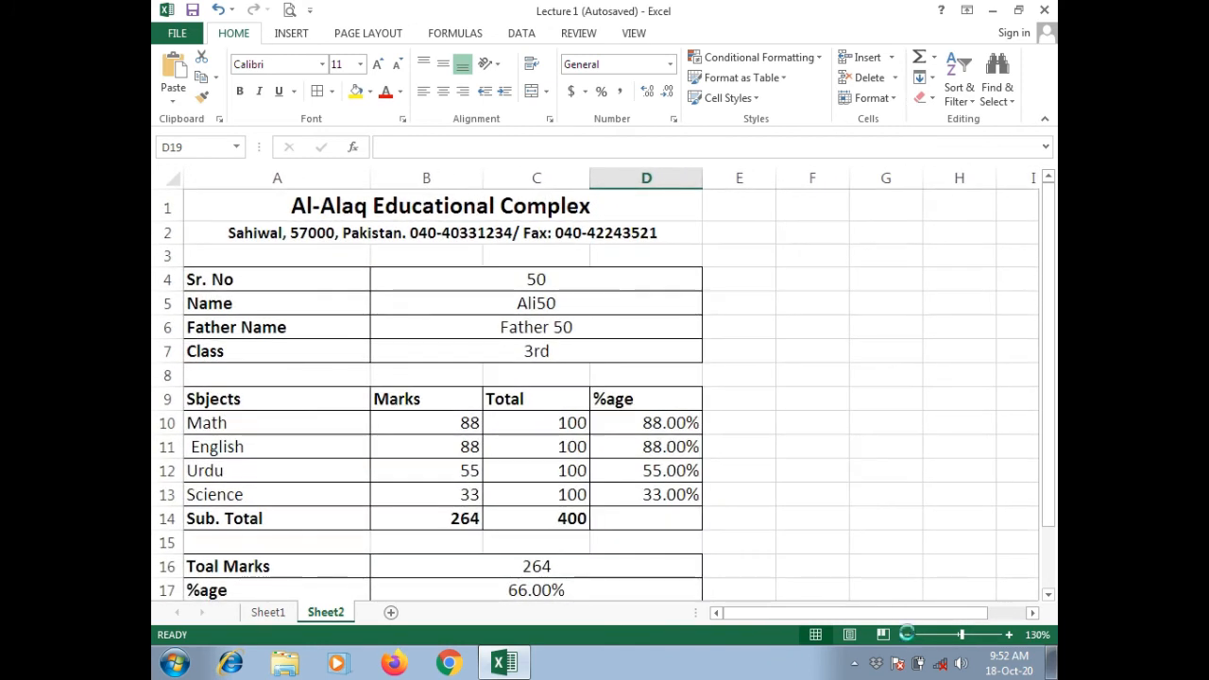
{"action": "left_click", "coordinate": [907, 635]}
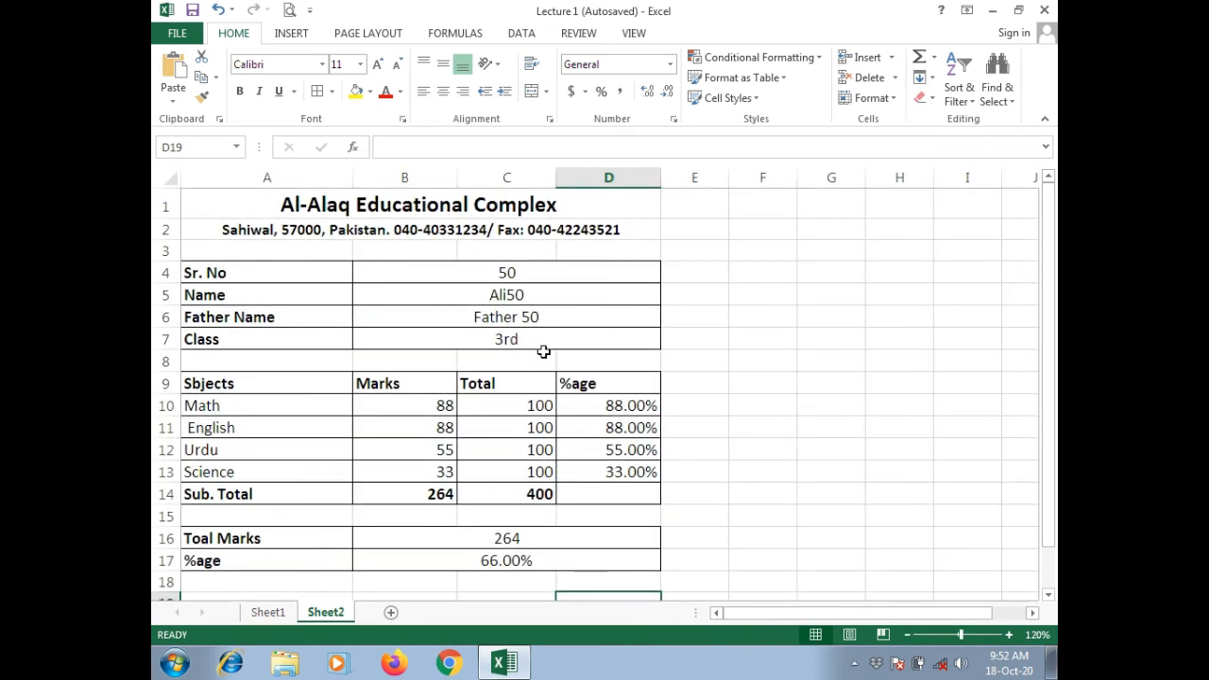
Set the Sr. No in B4 to 1 and check the Math marks formula in B10
{"action": "left_click", "coordinate": [466, 271]}
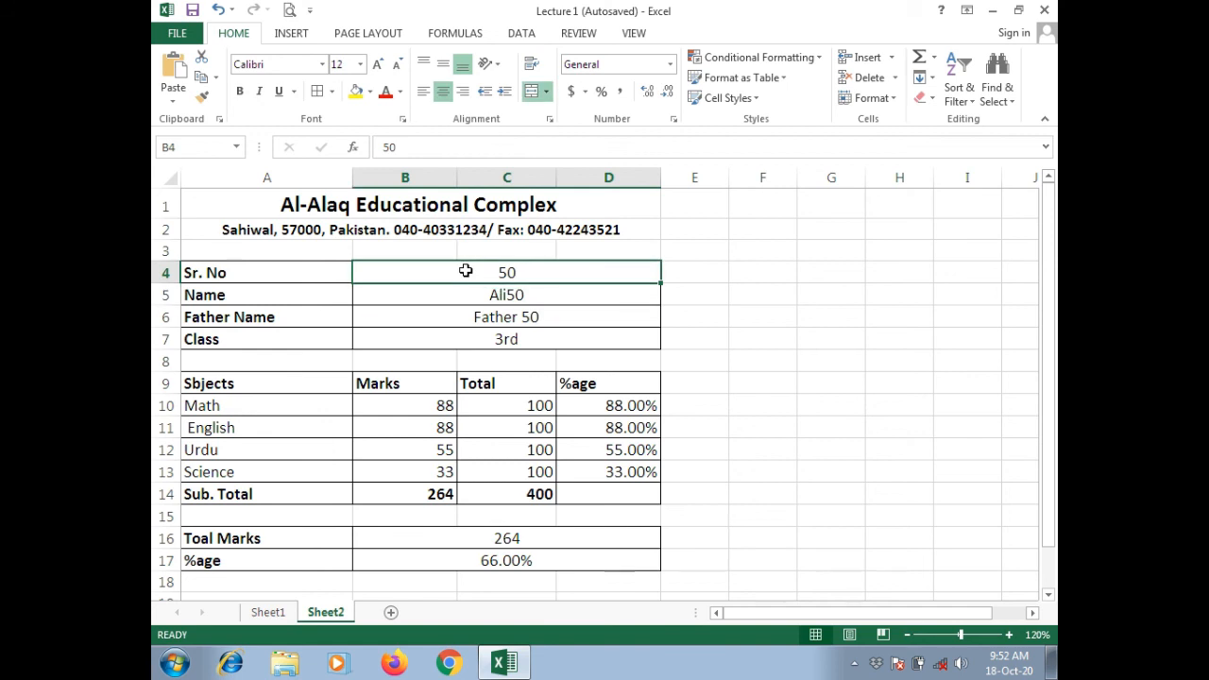
{"action": "type", "text": "1"}
{"action": "key", "text": "Return"}
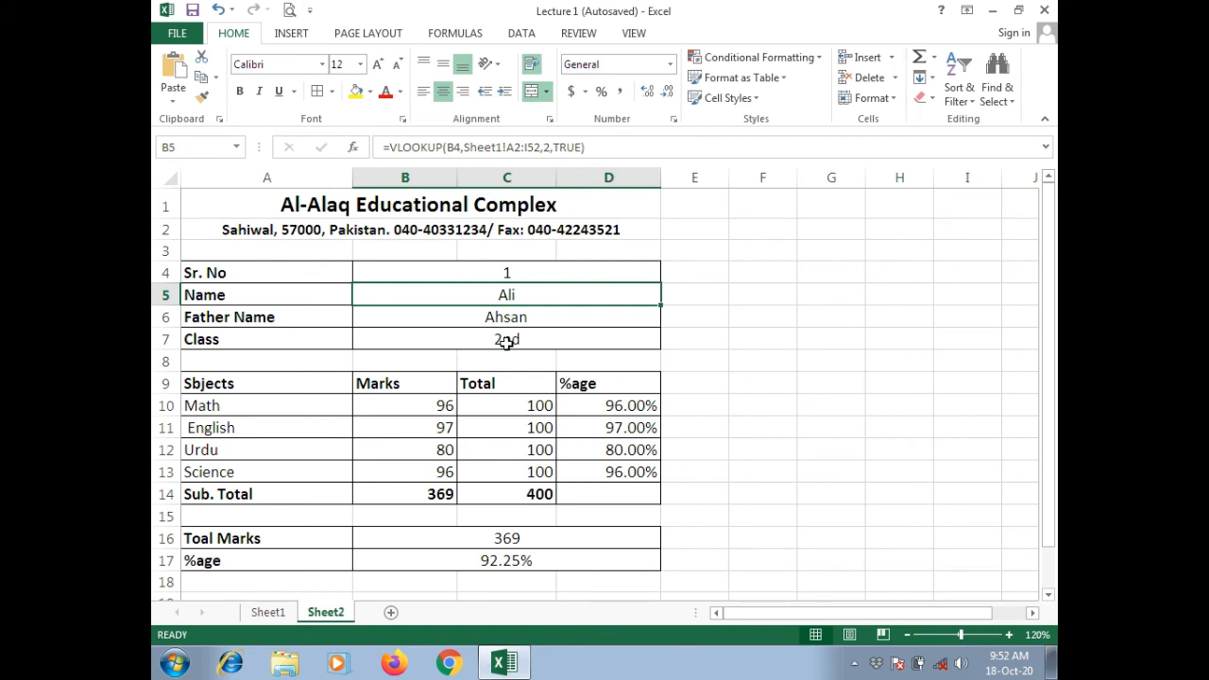
{"action": "left_click", "coordinate": [437, 406]}
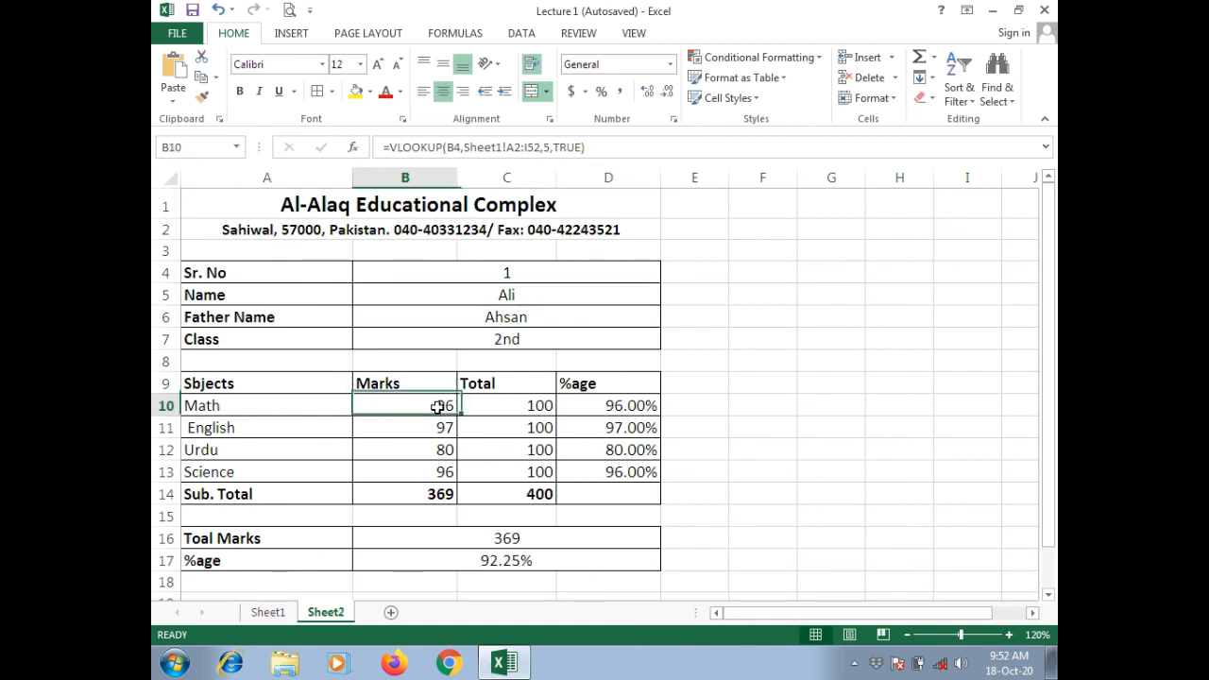
Examine the marks, Sub. Total and Total Marks formulas in column B of the result card
{"action": "key", "text": "Down"}
{"action": "key", "text": "Down"}
{"action": "key", "text": "Down"}
{"action": "key", "text": "Down"}
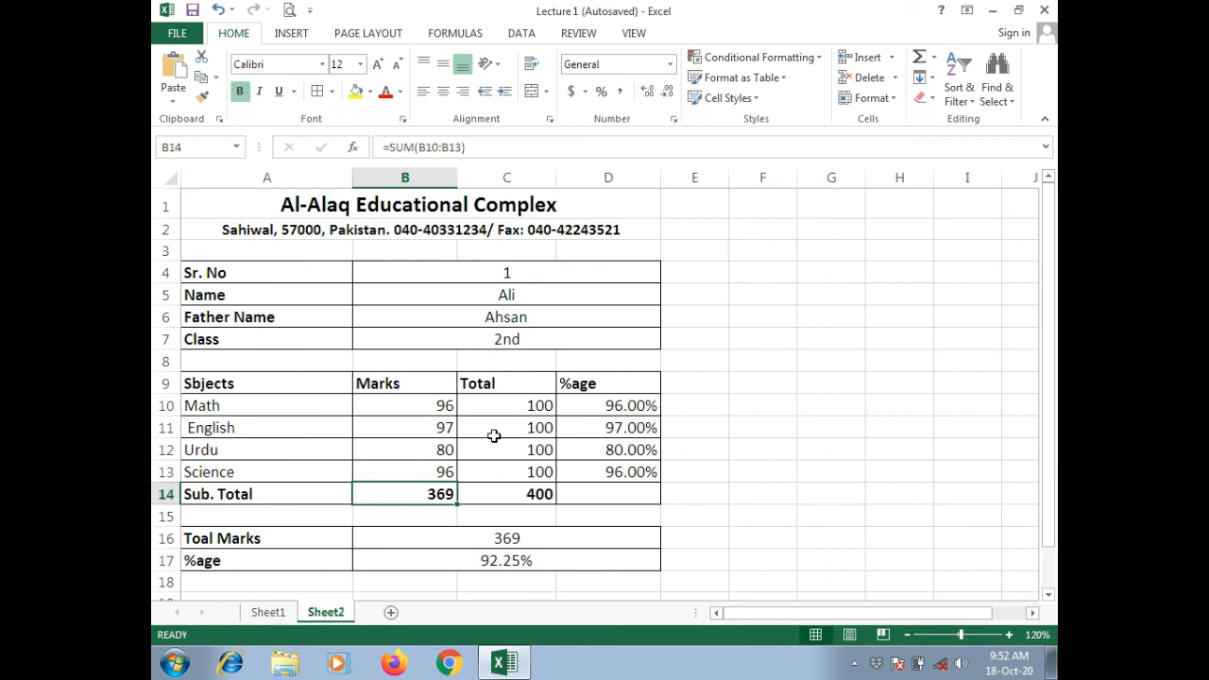
{"action": "key", "text": "Down"}
{"action": "key", "text": "Down"}
{"action": "key", "text": "Down"}
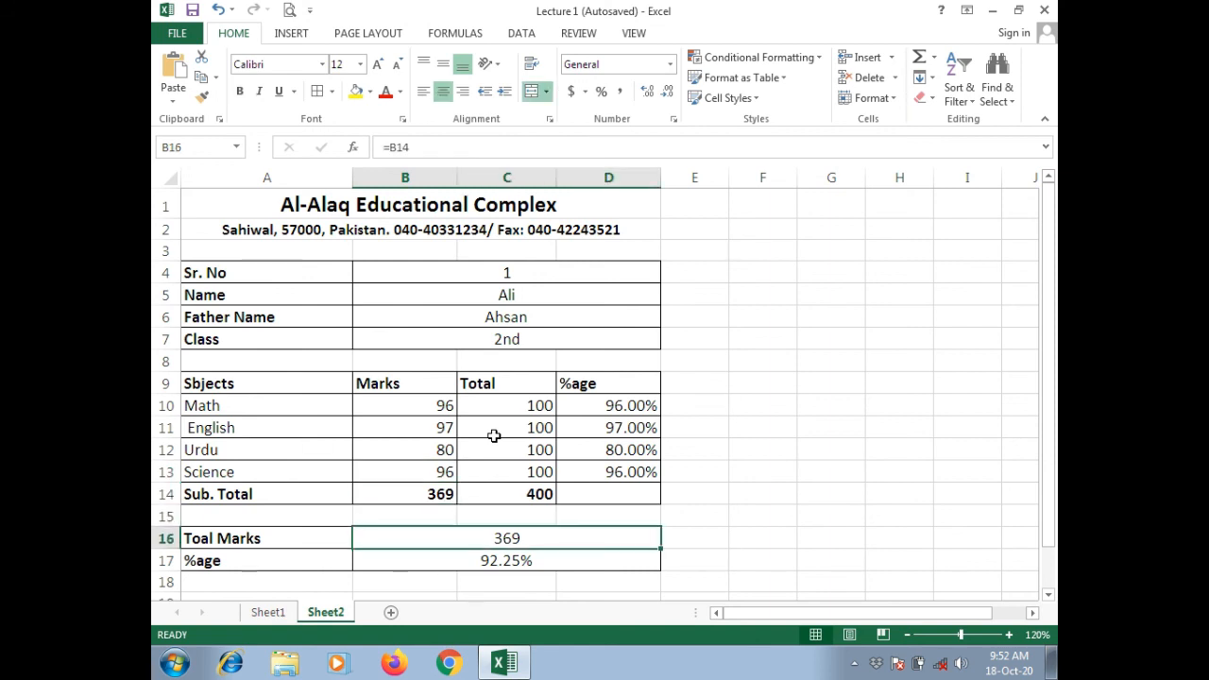
{"action": "key", "text": "Up"}
{"action": "key", "text": "Up"}
{"action": "key", "text": "Up"}
{"action": "key", "text": "Up"}
{"action": "key", "text": "Up"}
{"action": "key", "text": "Up"}
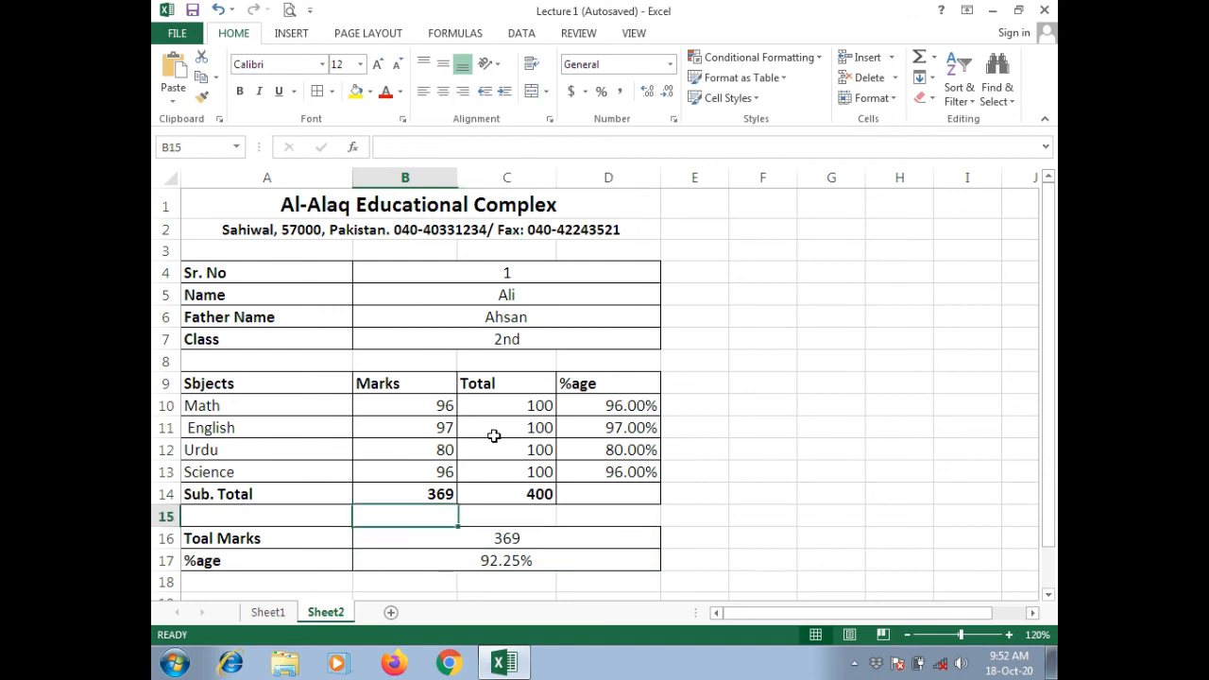
Test the result card lookups by setting the Sr. No in B4 to 2, 3 and 4 in turn
{"action": "left_click", "coordinate": [544, 273]}
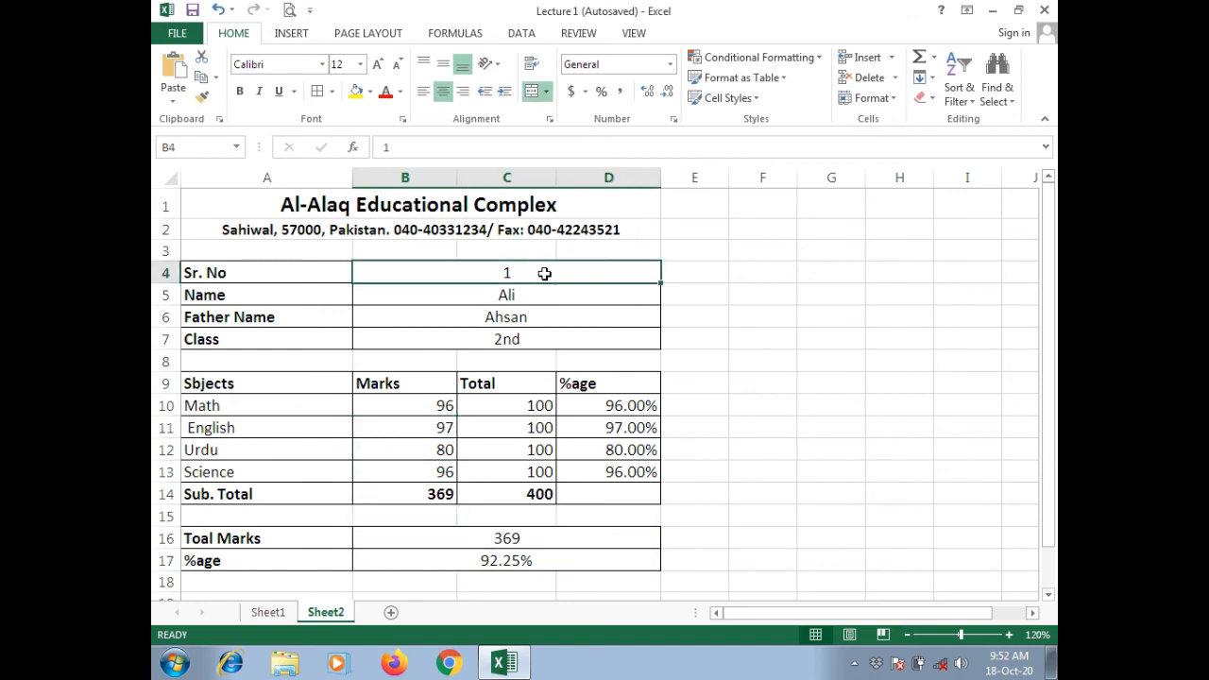
{"action": "type", "text": "2"}
{"action": "key", "text": "Return"}
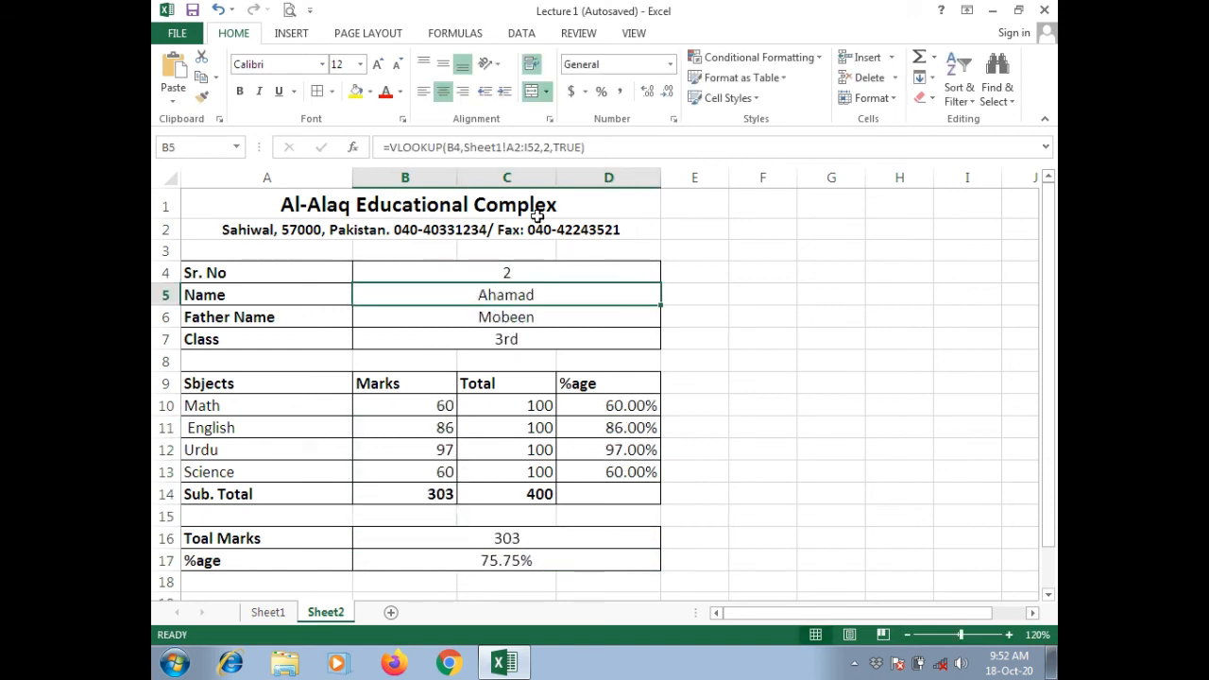
{"action": "left_click", "coordinate": [520, 271]}
{"action": "type", "text": "3"}
{"action": "key", "text": "Return"}
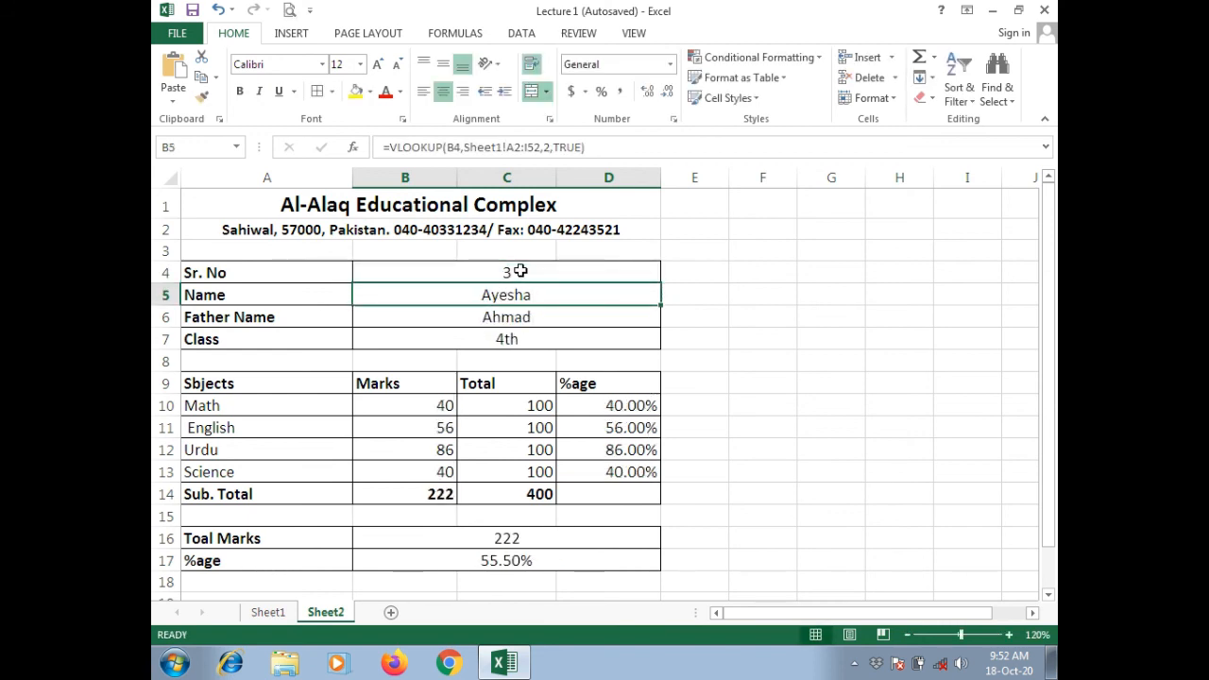
{"action": "left_click", "coordinate": [520, 271]}
{"action": "type", "text": "4"}
{"action": "key", "text": "Return"}
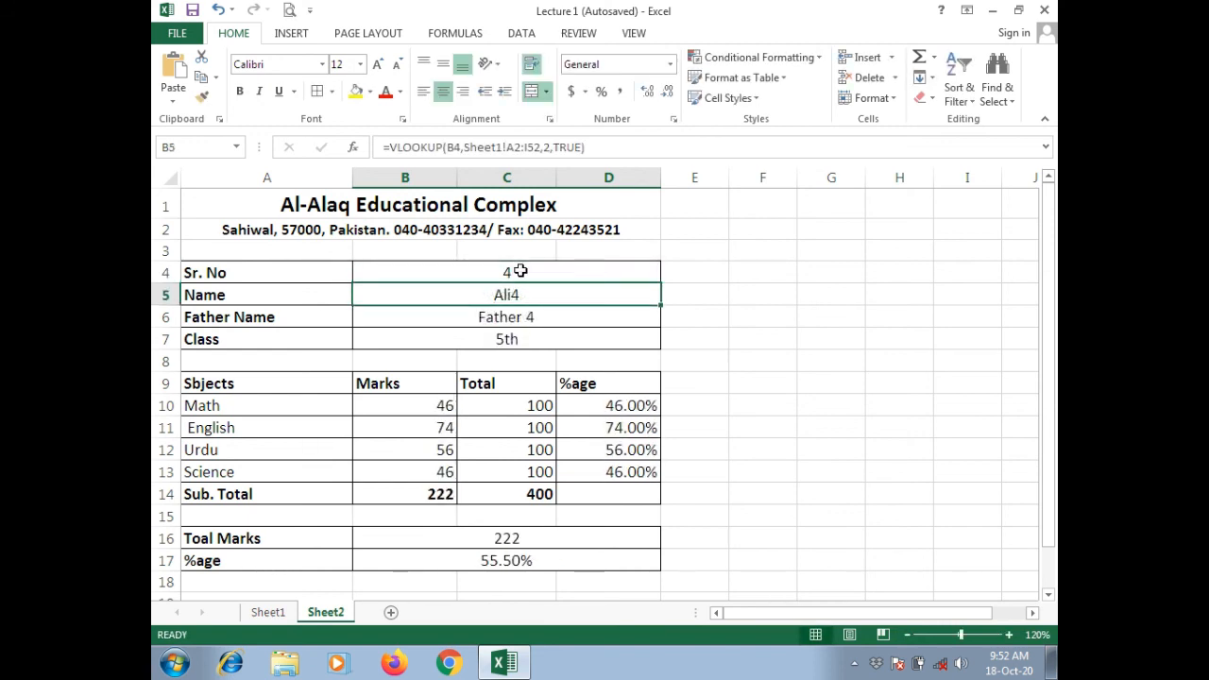
Continue testing the result card with the Sr. No in B4 set to 6, 10 and 20 in turn
{"action": "left_click", "coordinate": [521, 271]}
{"action": "type", "text": "6"}
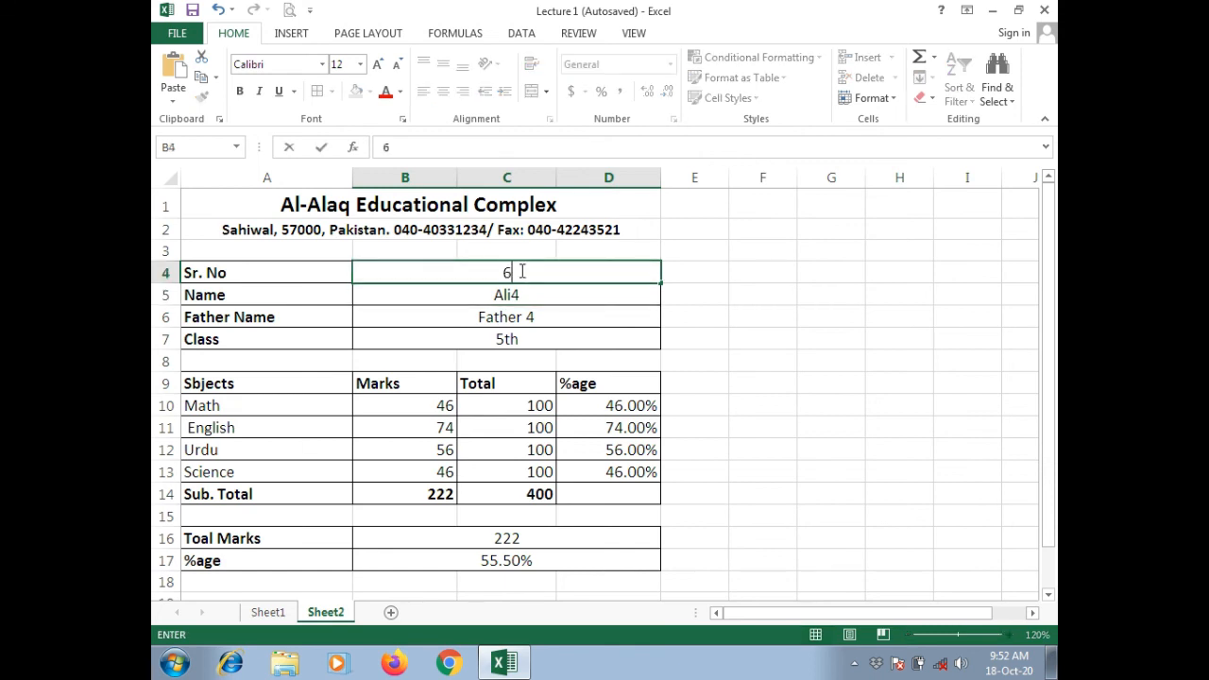
{"action": "key", "text": "Return"}
{"action": "left_click", "coordinate": [519, 273]}
{"action": "type", "text": "10"}
{"action": "key", "text": "Return"}
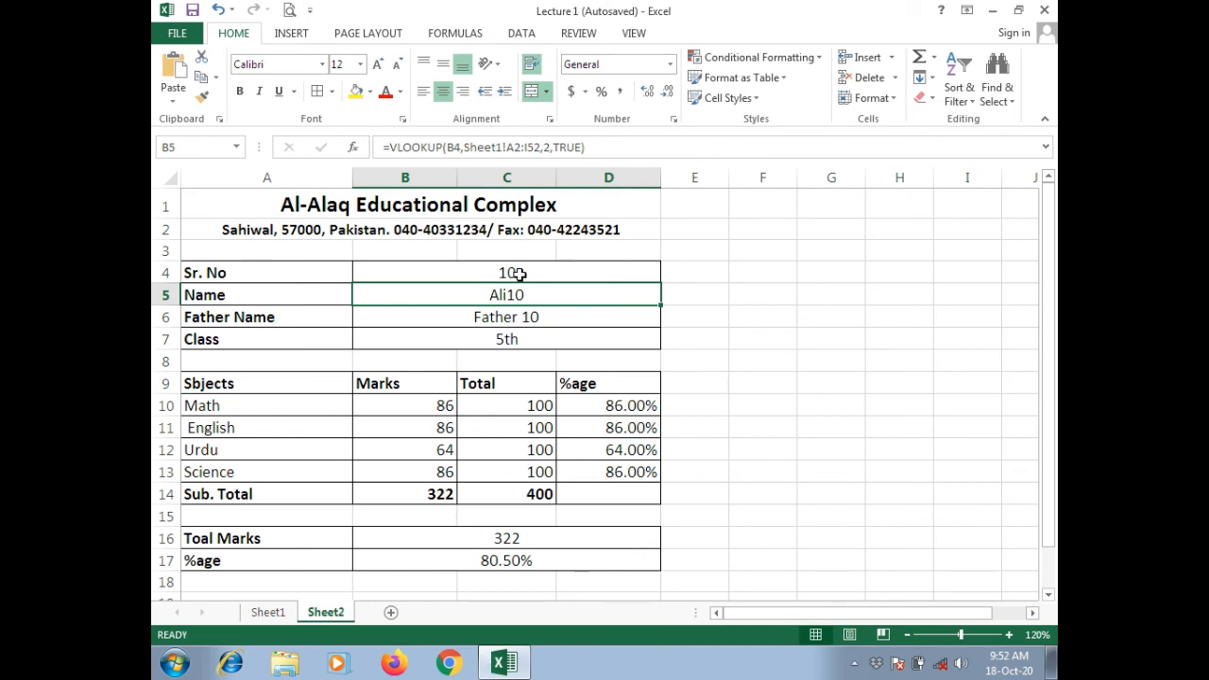
{"action": "left_click", "coordinate": [519, 273]}
{"action": "type", "text": "20"}
{"action": "key", "text": "Return"}
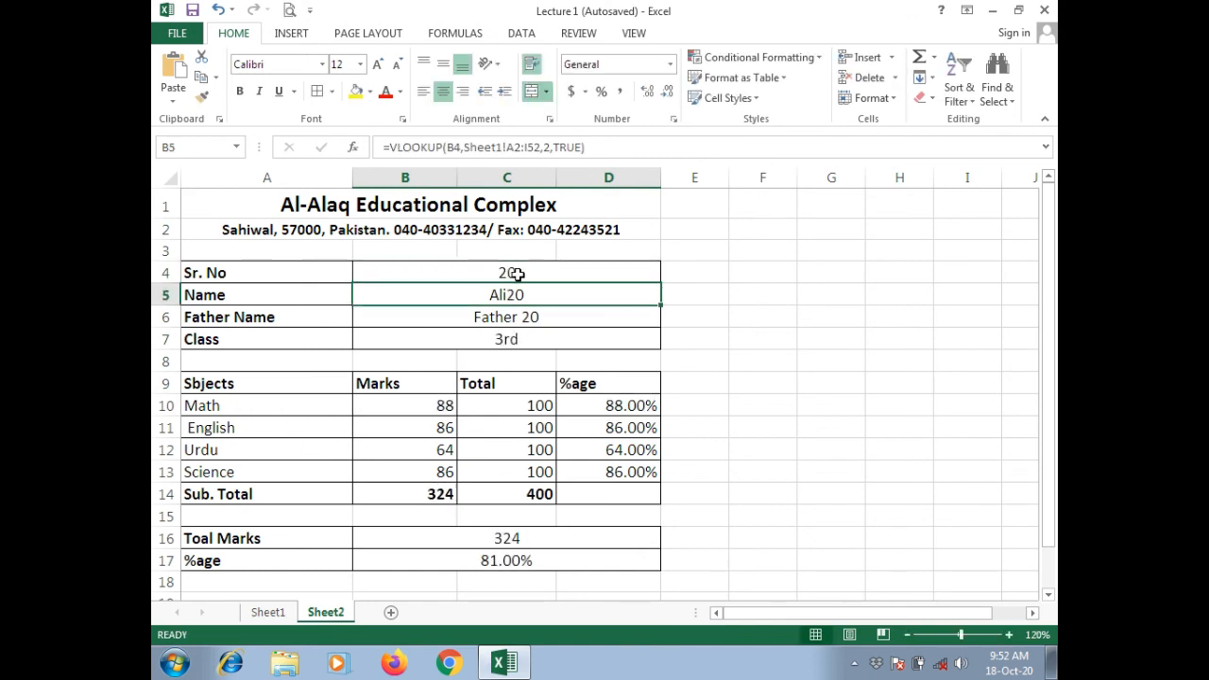
Check the result card for Sr. No 25 in B4, and finish with the Sr. No set to 30
{"action": "left_click", "coordinate": [518, 272]}
{"action": "type", "text": "25"}
{"action": "key", "text": "Return"}
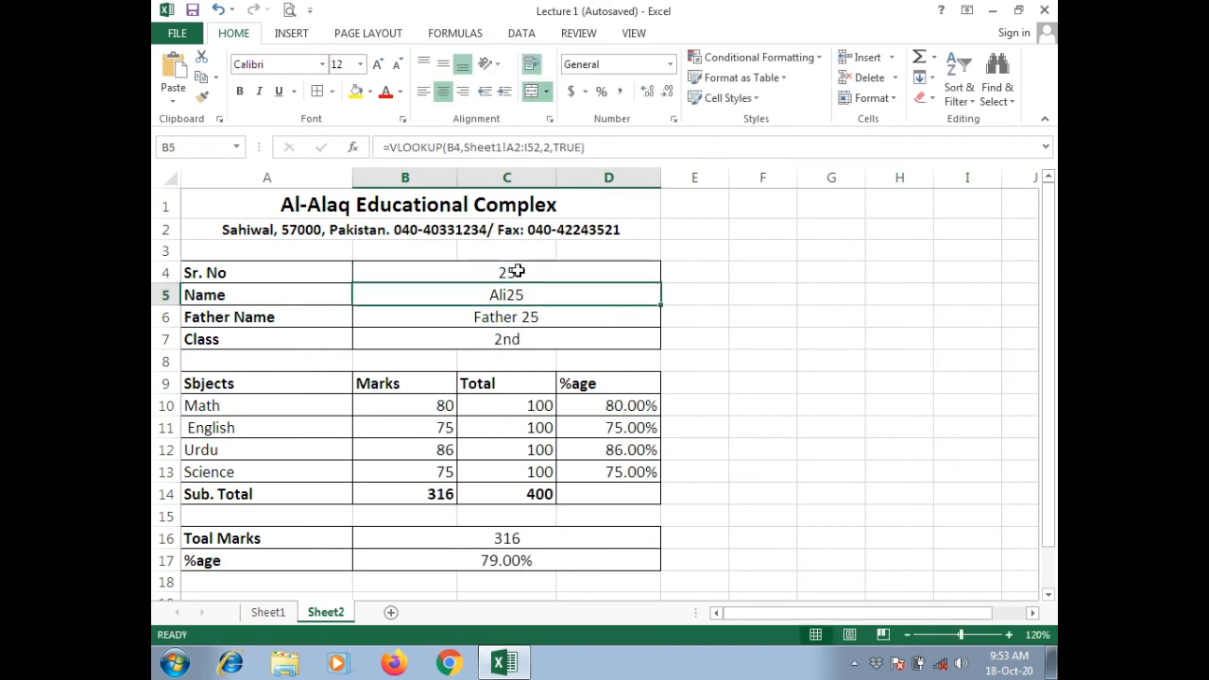
{"action": "left_click", "coordinate": [518, 272]}
{"action": "type", "text": "30"}
{"action": "key", "text": "Return"}
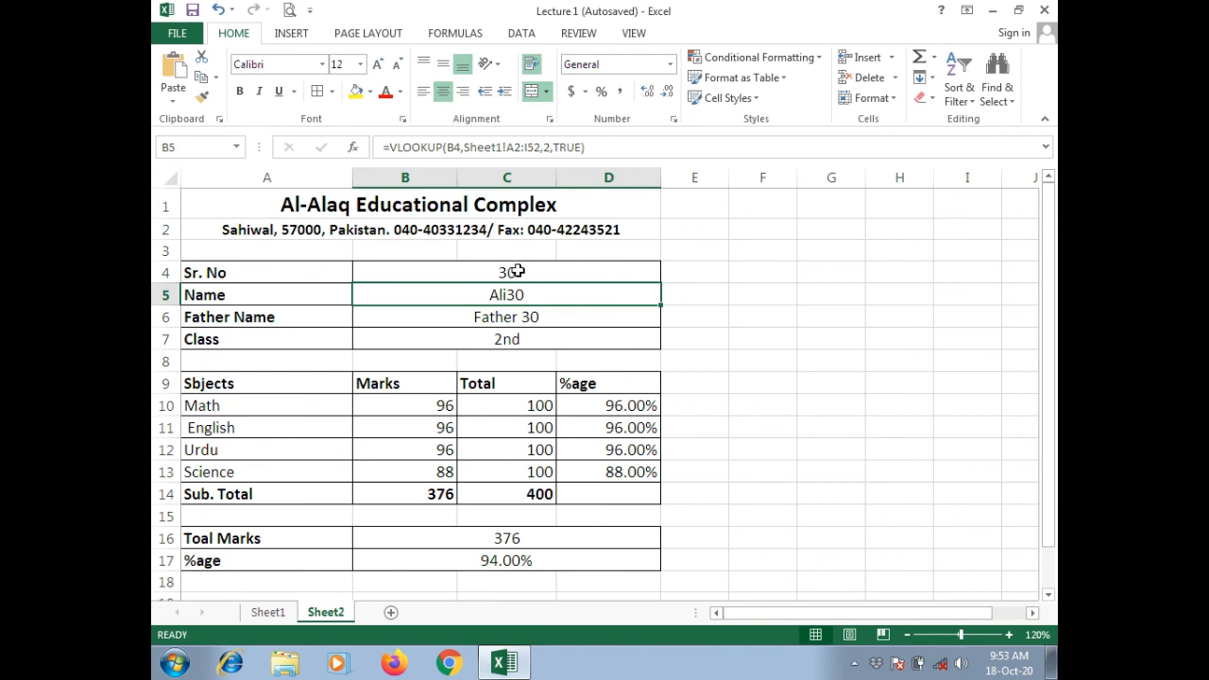
{"action": "left_click", "coordinate": [855, 664]}
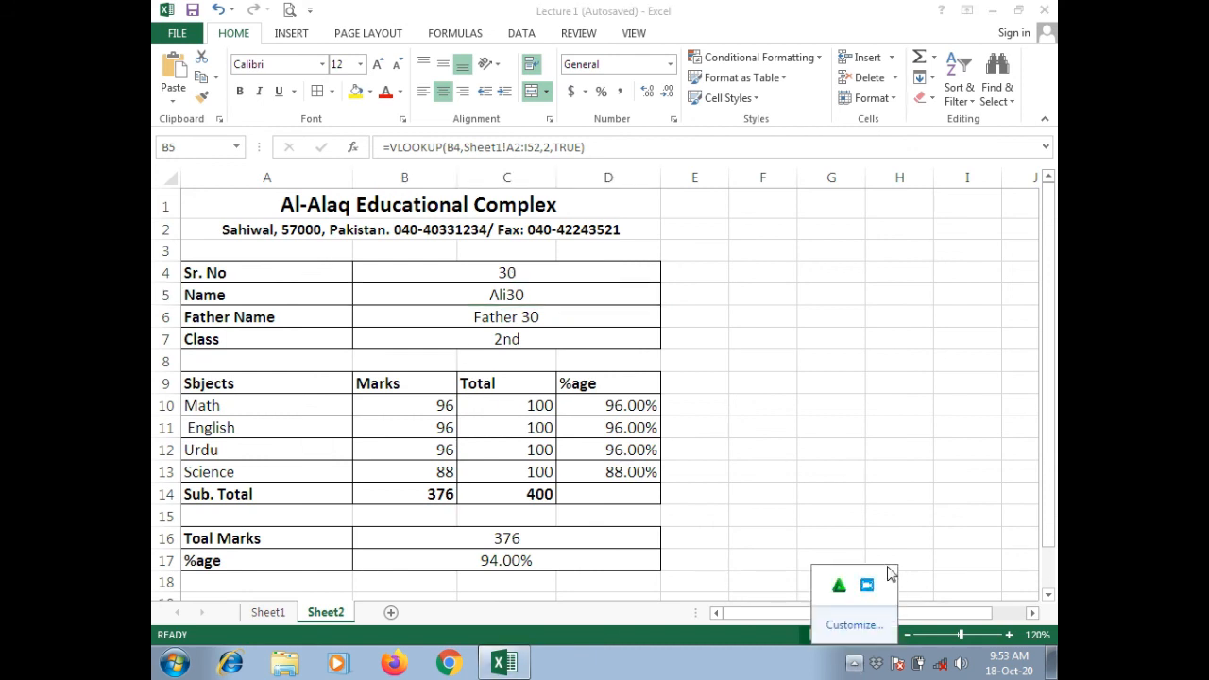